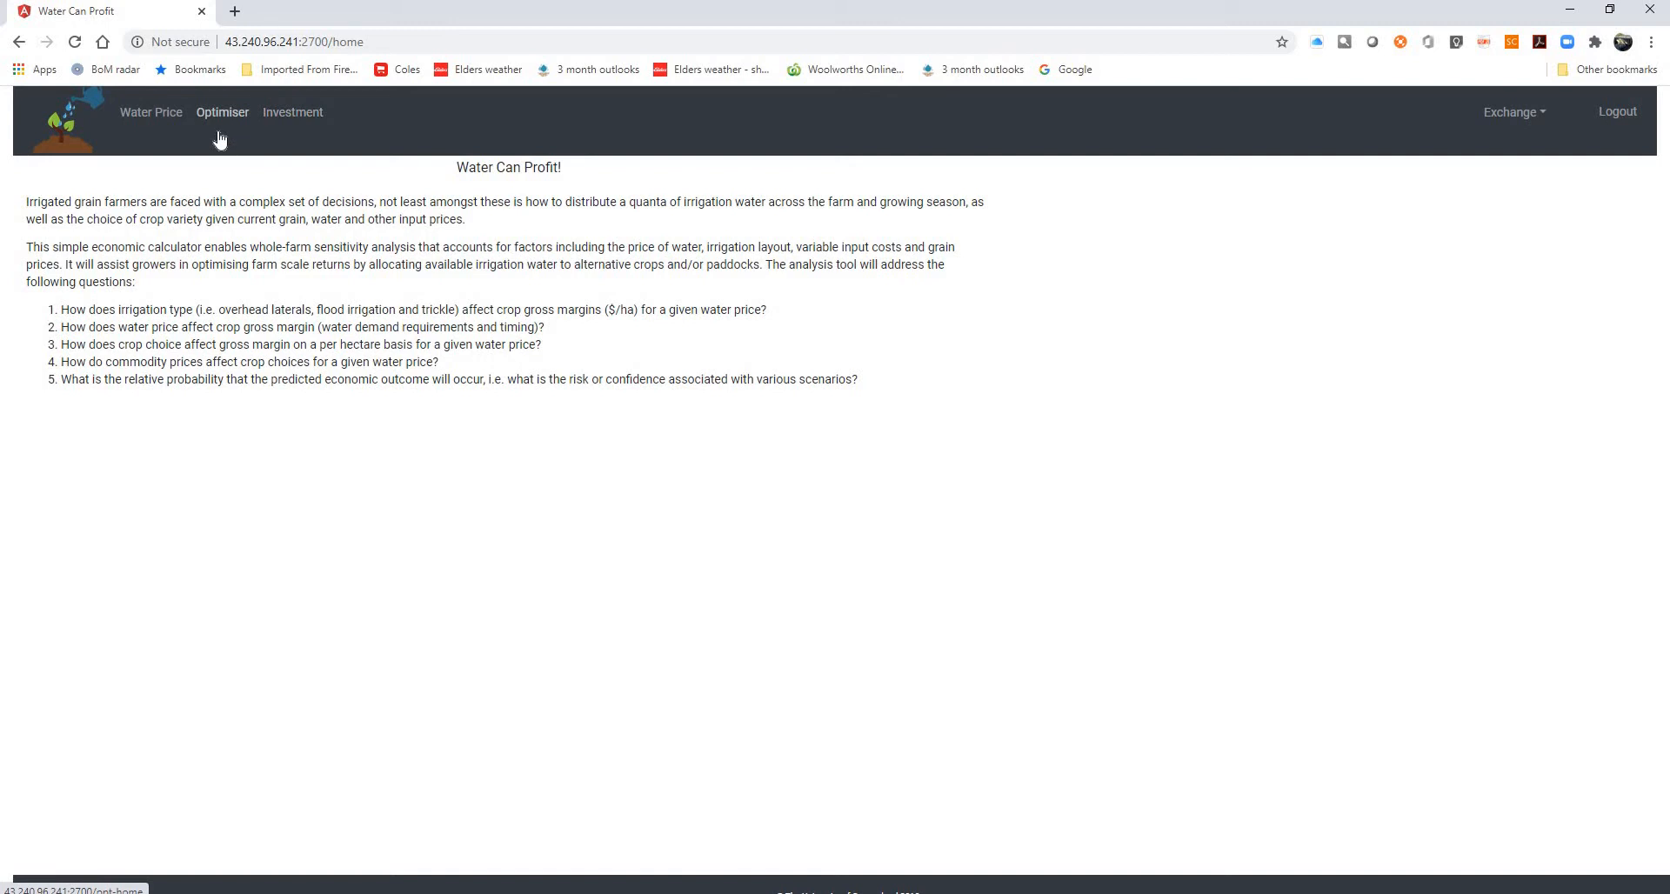
# Open the scenario list of the Water Price tool
pyautogui.click(173, 118)
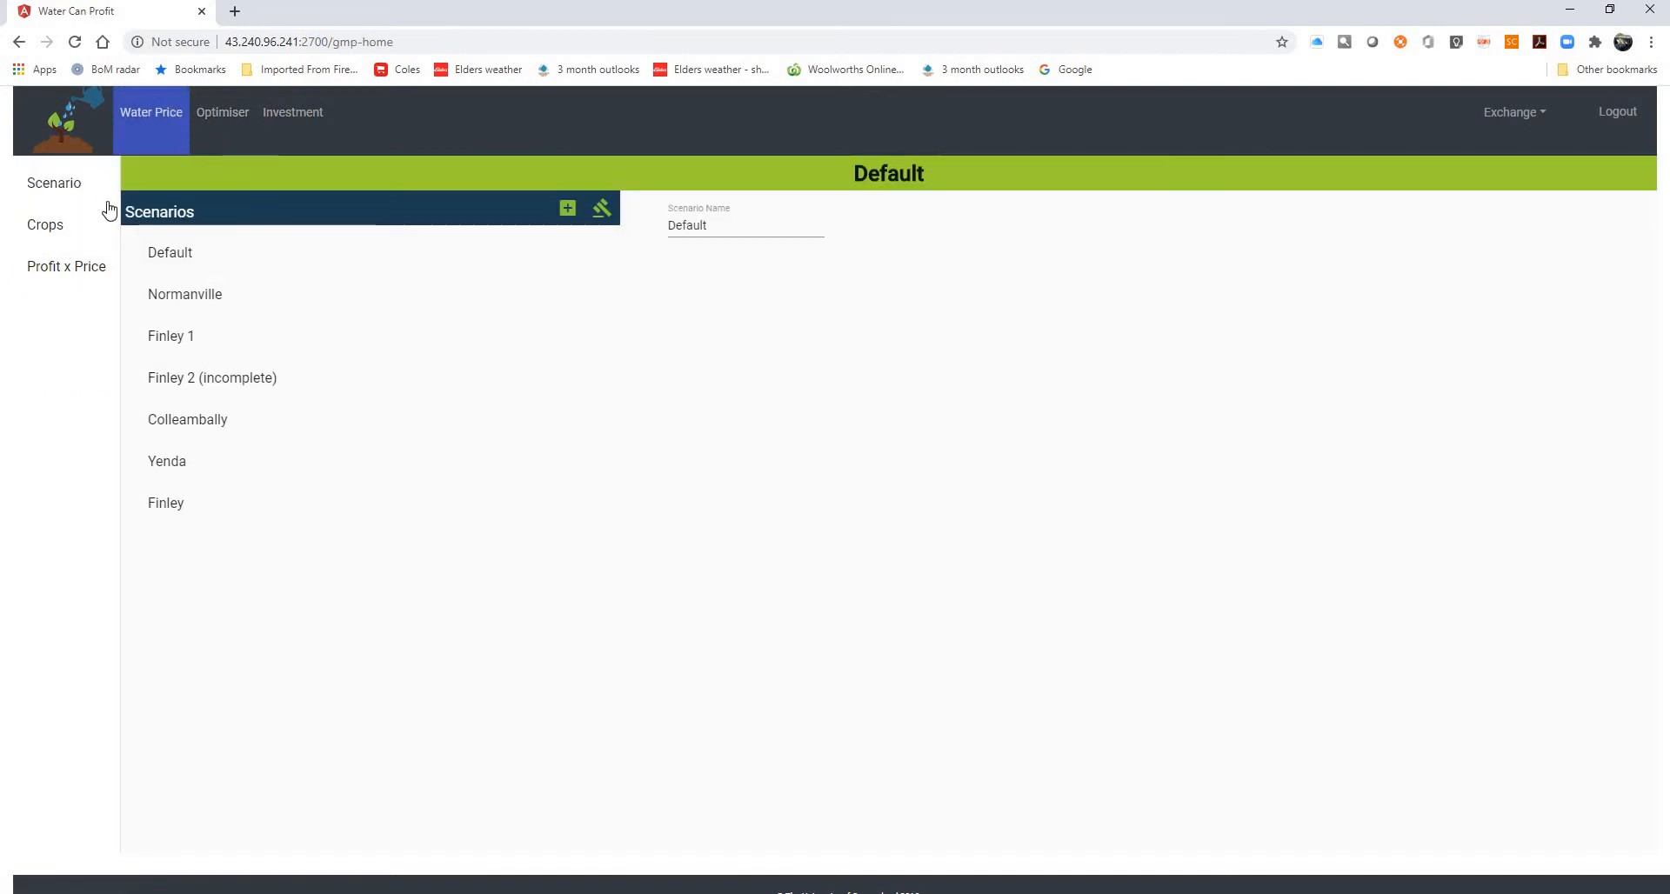
pyautogui.moveTo(522, 256)
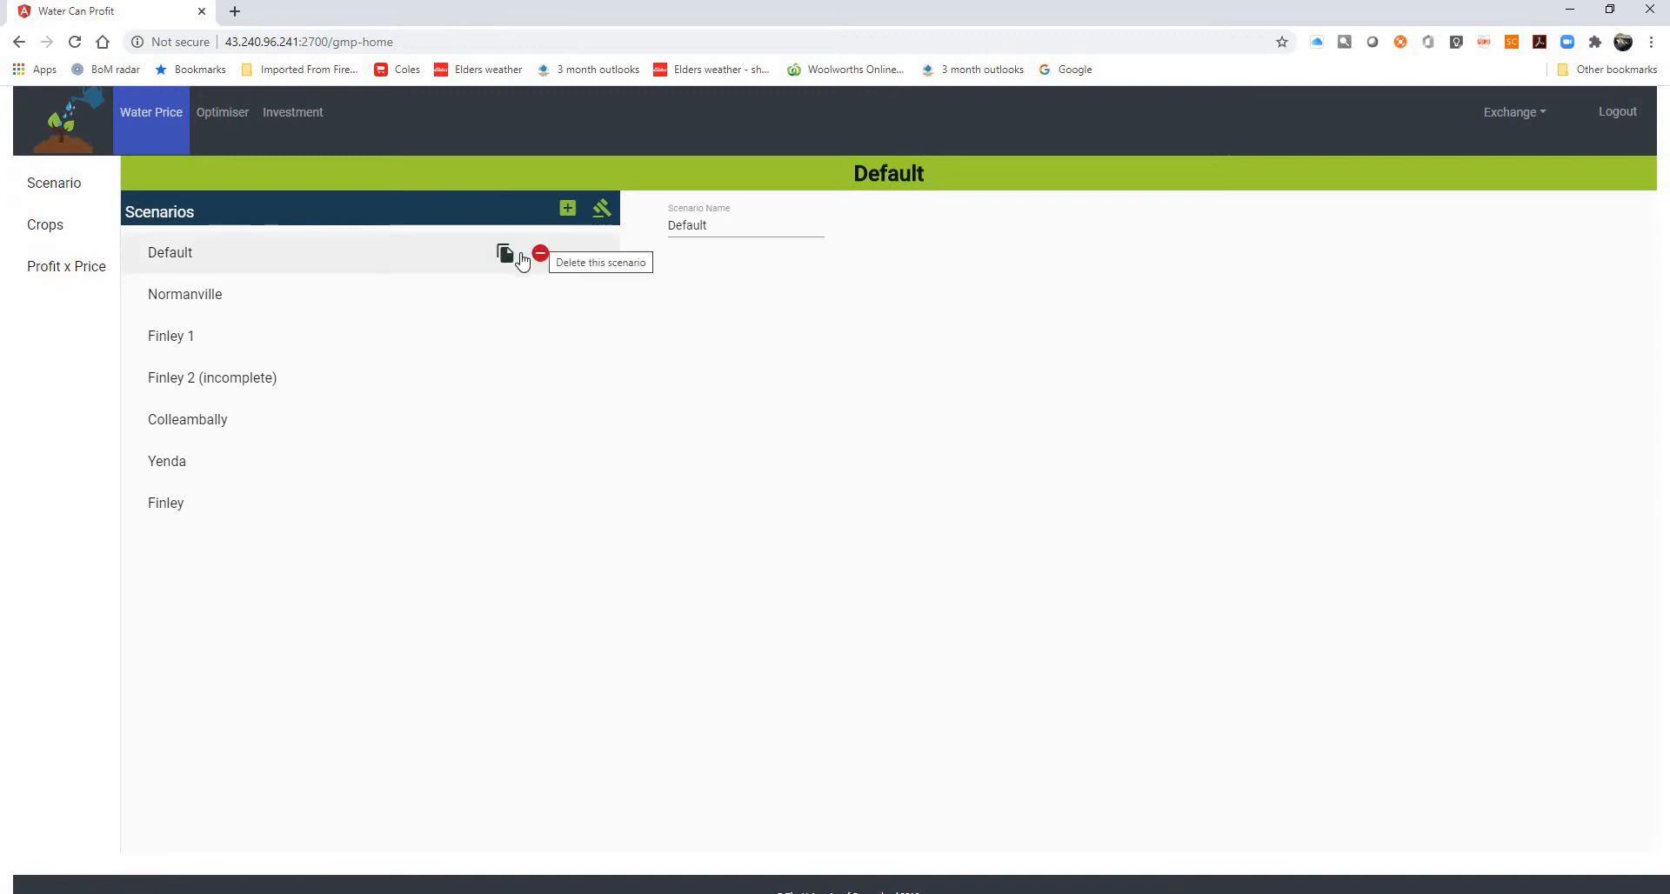
# Add a new scenario to the Water Price scenario list and delete it again
pyautogui.click(568, 208)
pyautogui.moveTo(199, 548)
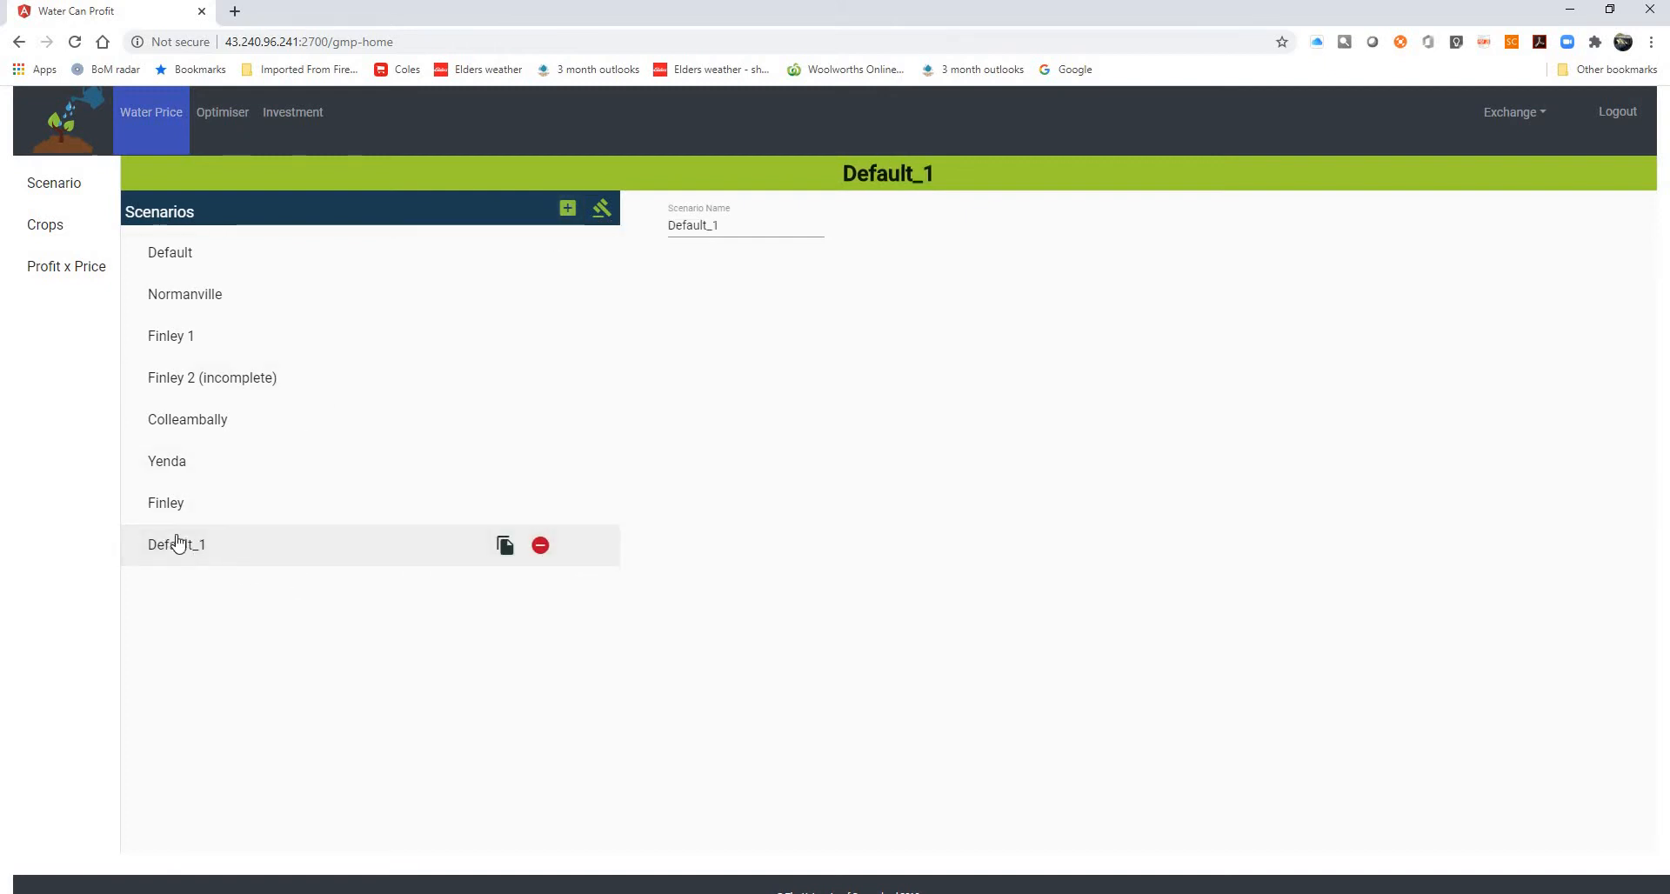
pyautogui.click(540, 545)
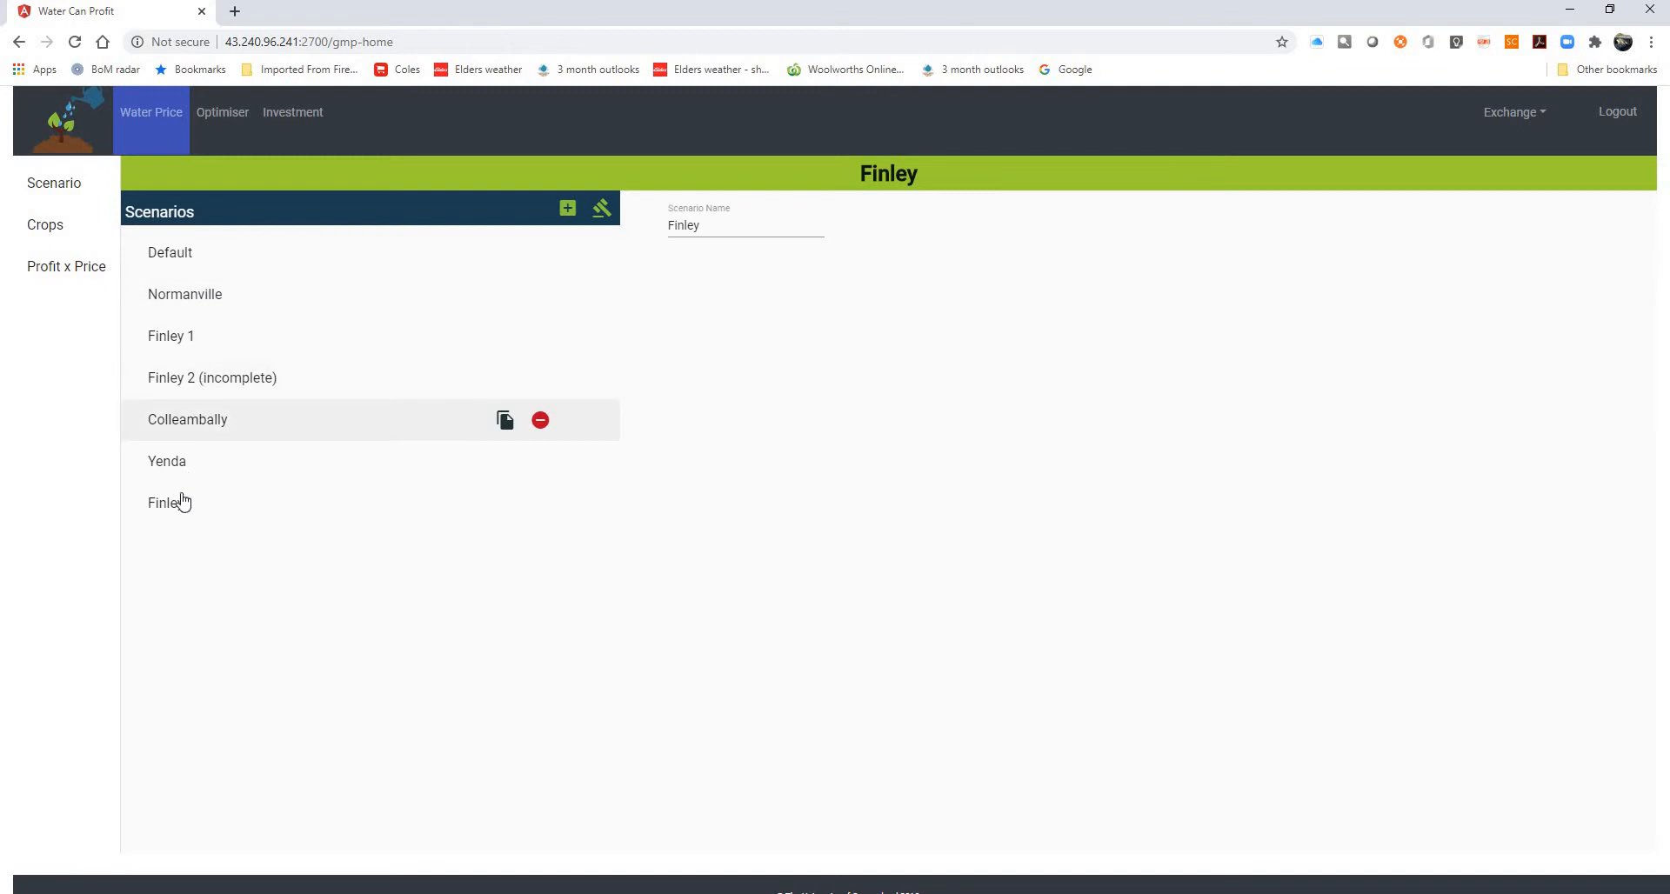
# Select the Default scenario, open its crops and inspect the Maize yield chart
pyautogui.click(189, 252)
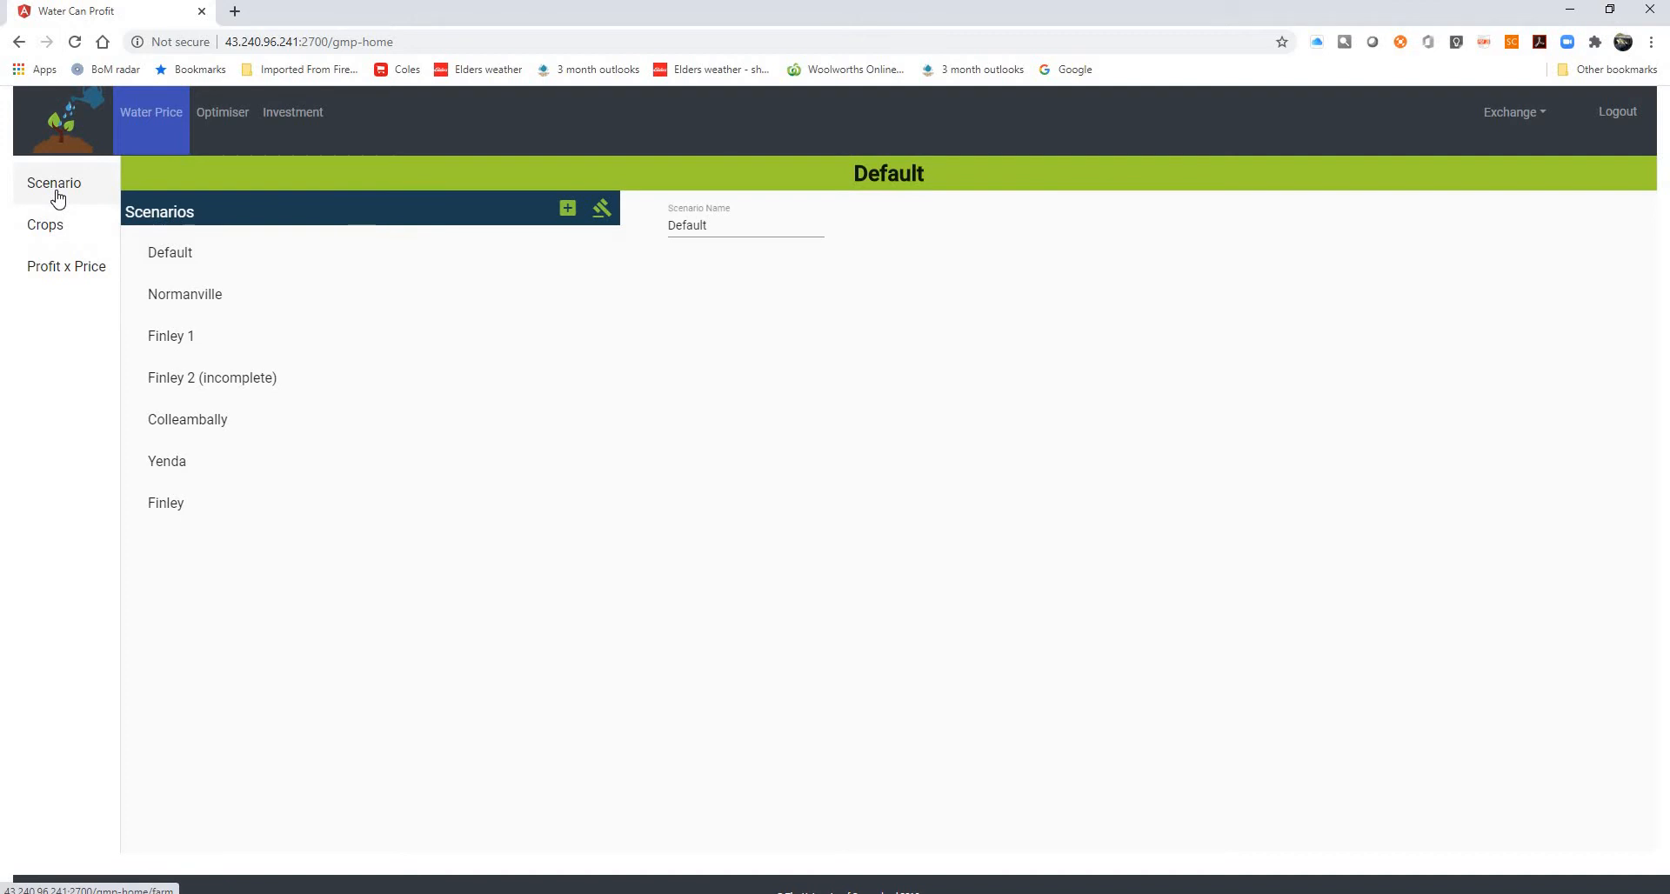
pyautogui.click(54, 228)
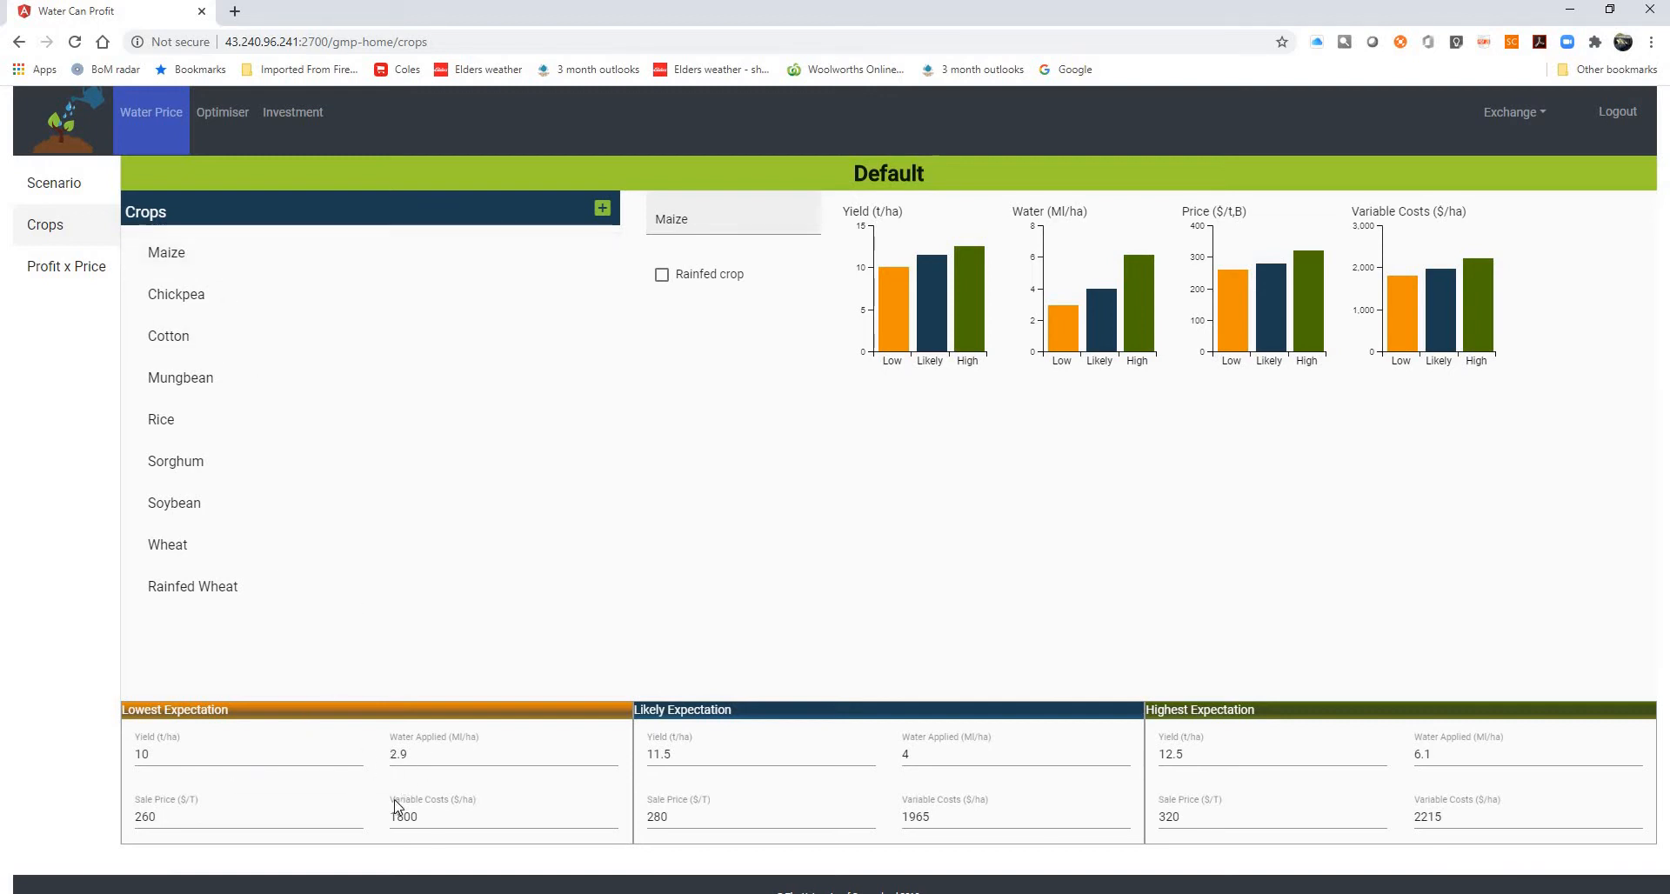
pyautogui.moveTo(898, 280)
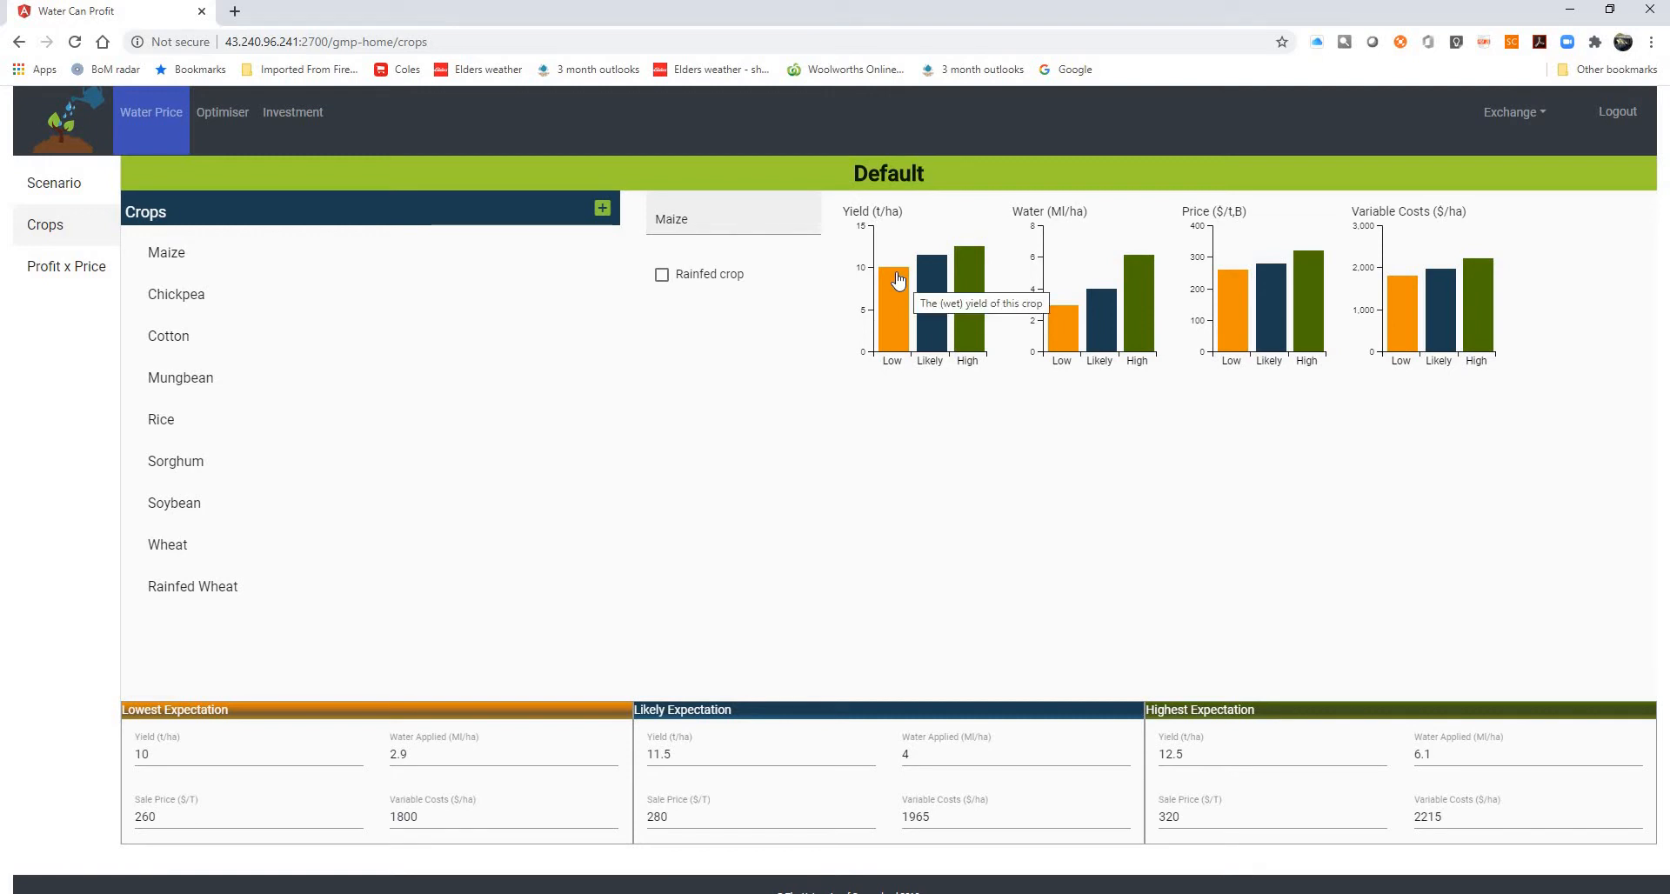
pyautogui.moveTo(898, 280)
pyautogui.mouseDown()
pyautogui.moveTo(898, 315)
pyautogui.moveTo(898, 275)
pyautogui.mouseUp()
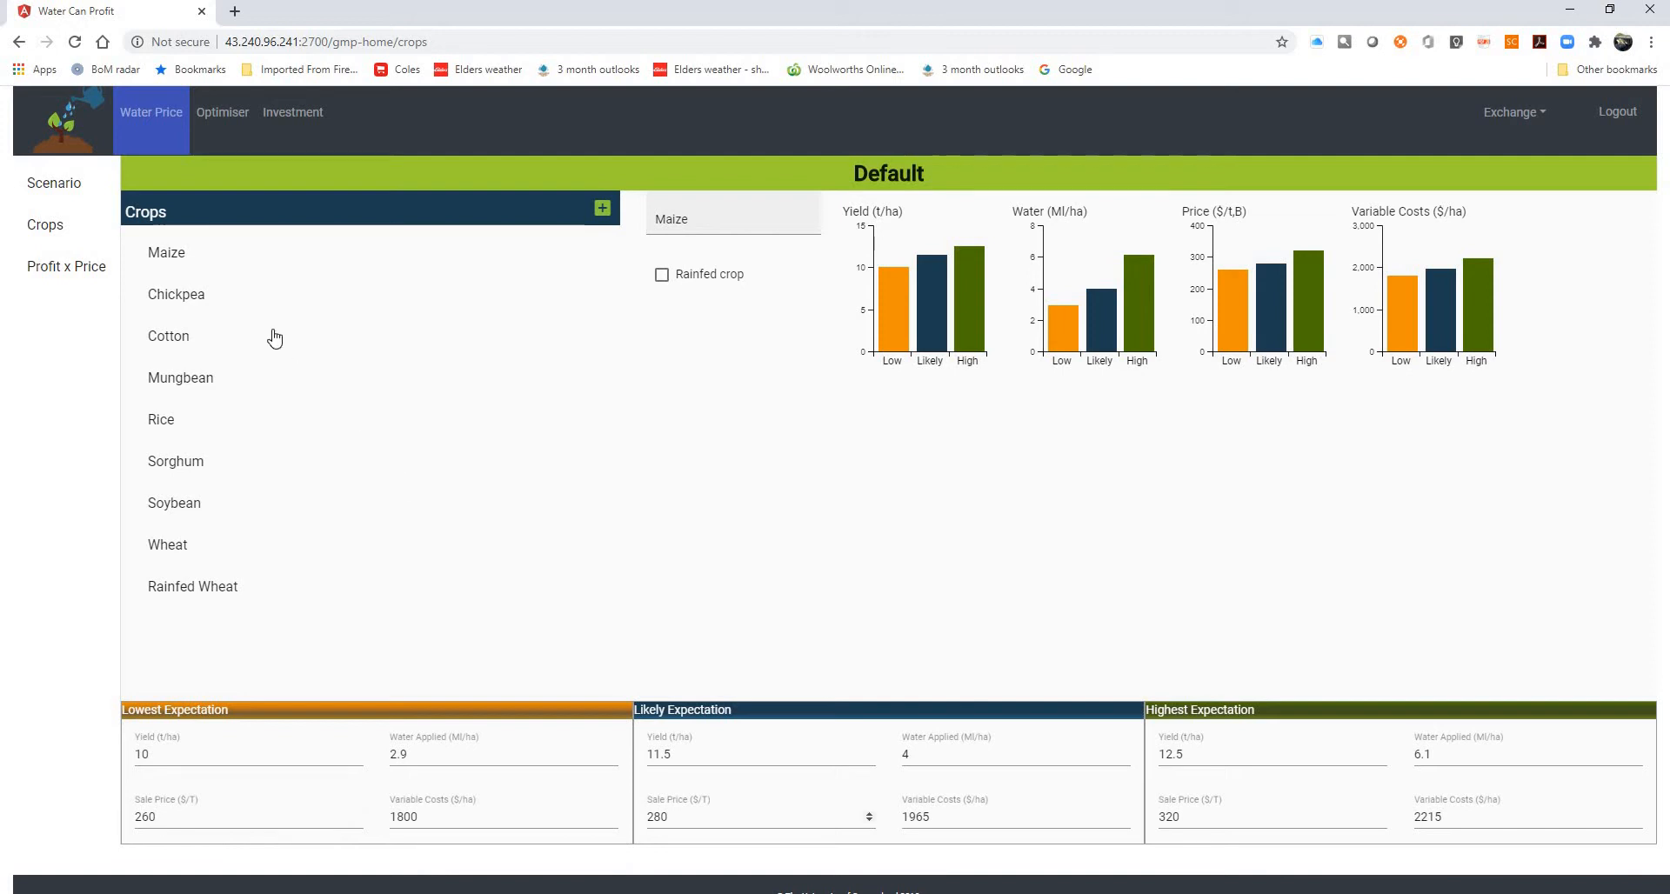
# Try a likely yield of 2.2 t/ha for Cotton, restore it to 2 t/ha, and view the Rainfed Wheat values
pyautogui.click(265, 298)
pyautogui.click(254, 333)
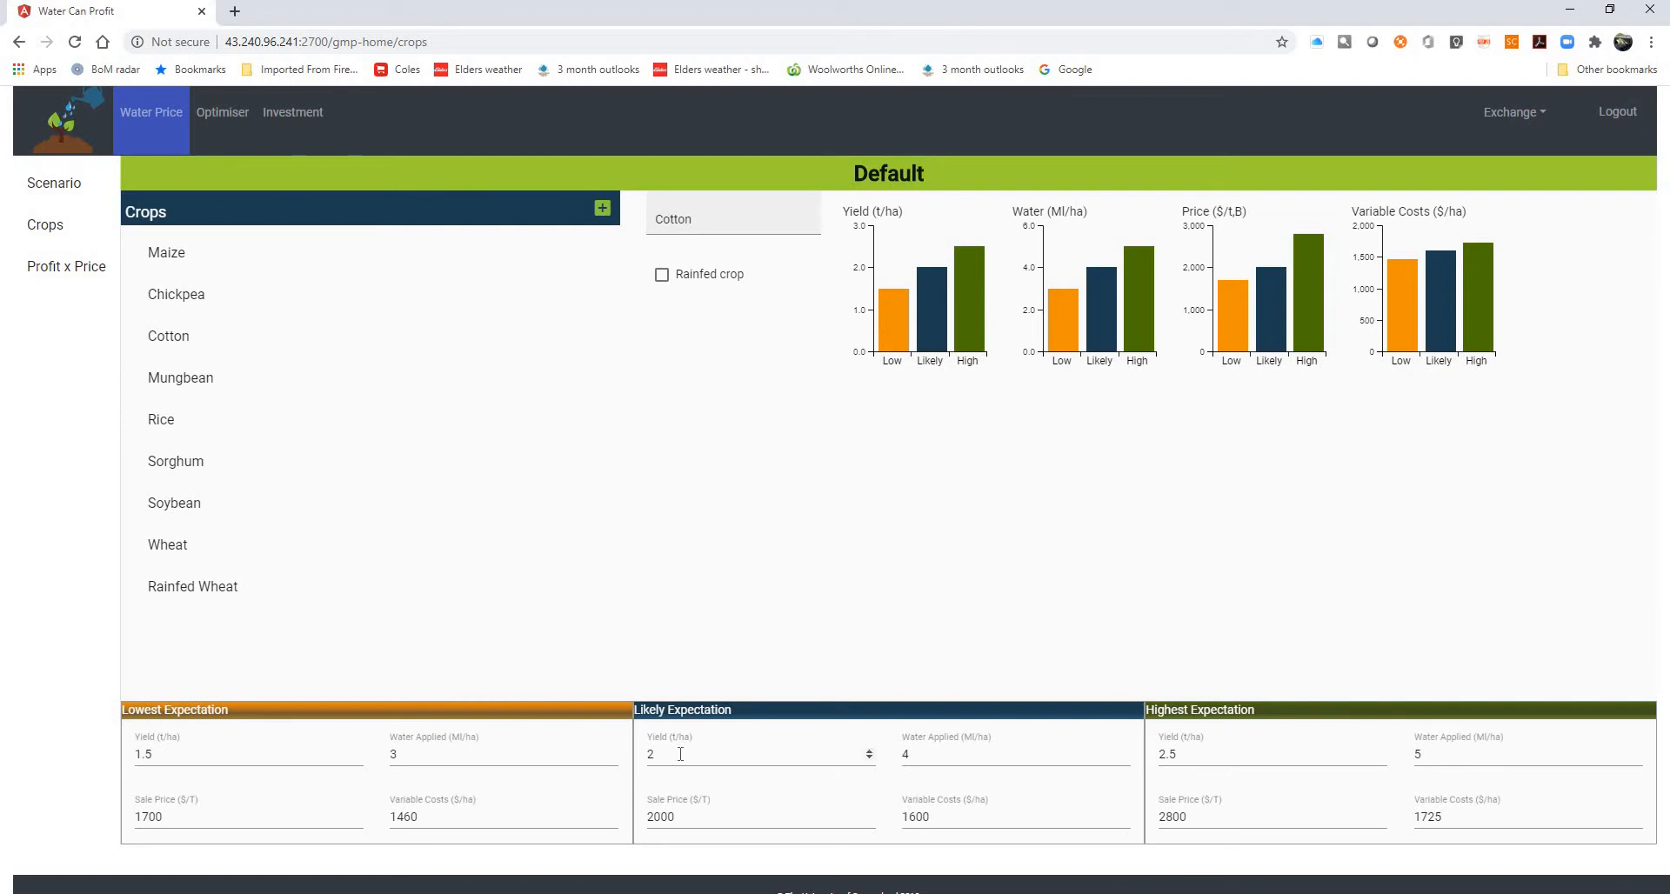
pyautogui.doubleClick(744, 752)
pyautogui.write('2.2')
pyautogui.click(869, 757)
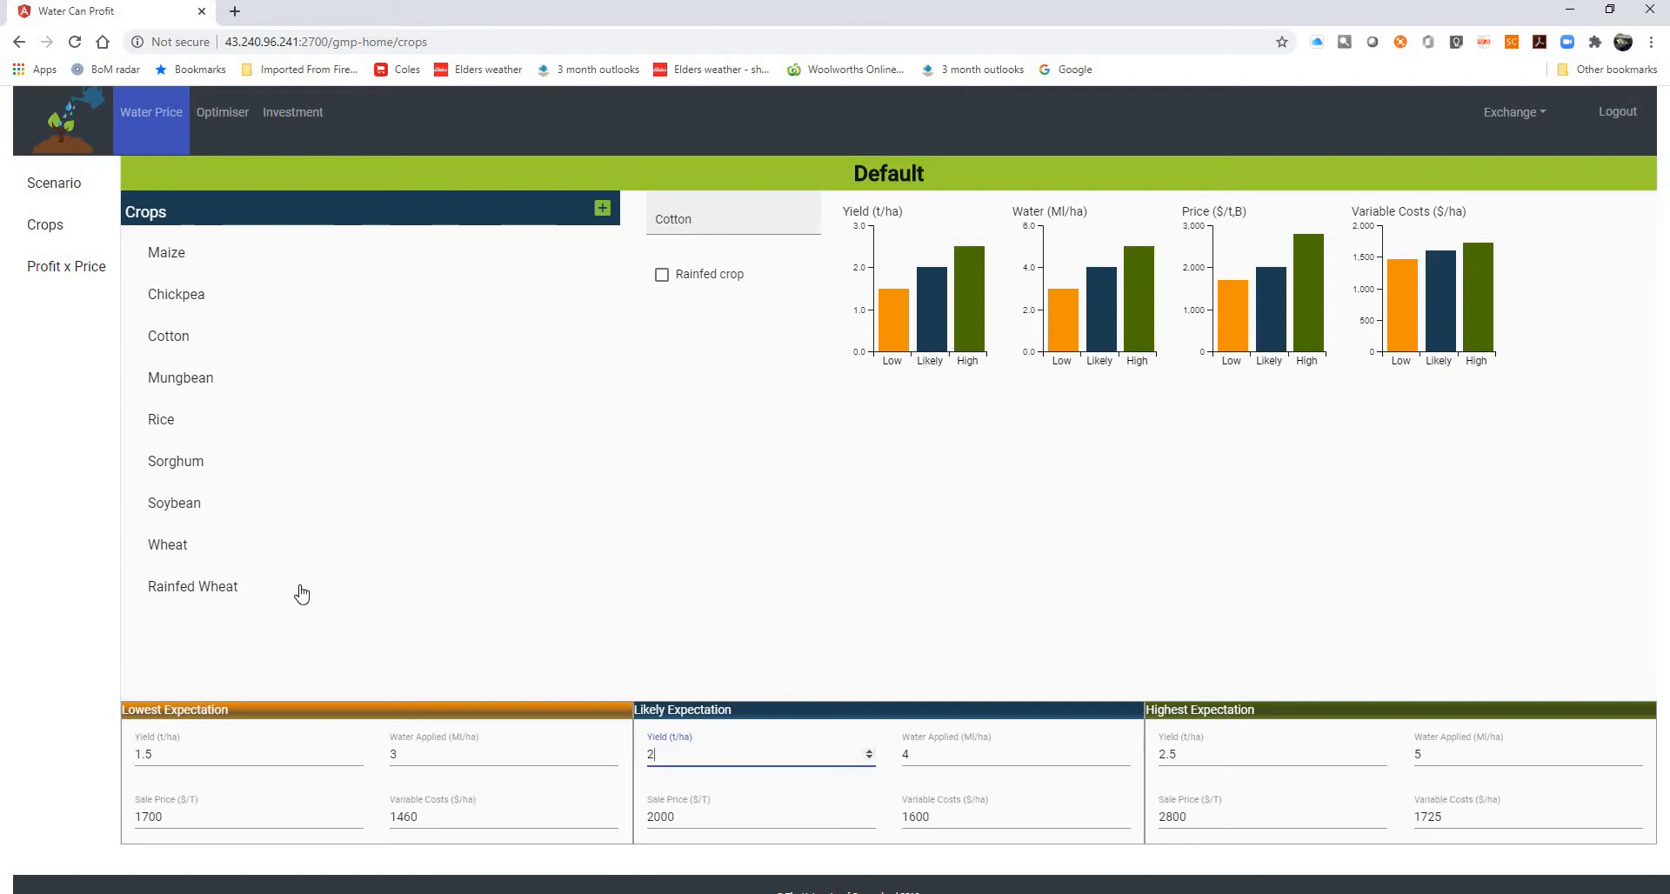
pyautogui.click(208, 594)
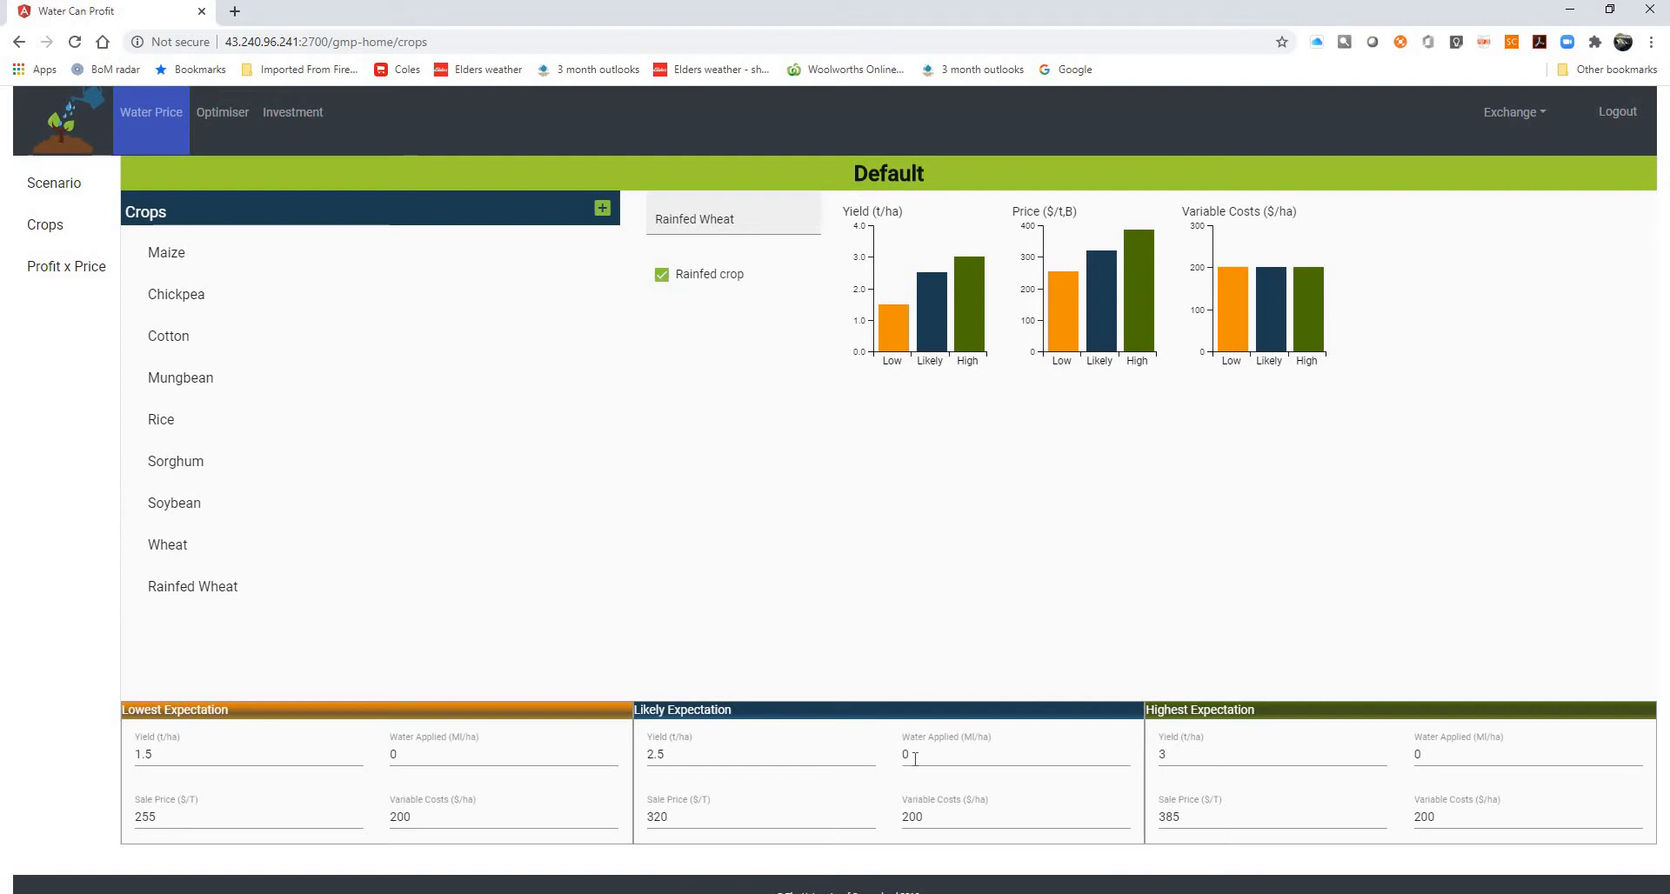
# Chart the Default scenario's profit against water prices from 0 to 500 $/Ml, with profit shown in $/Ml
pyautogui.click(90, 273)
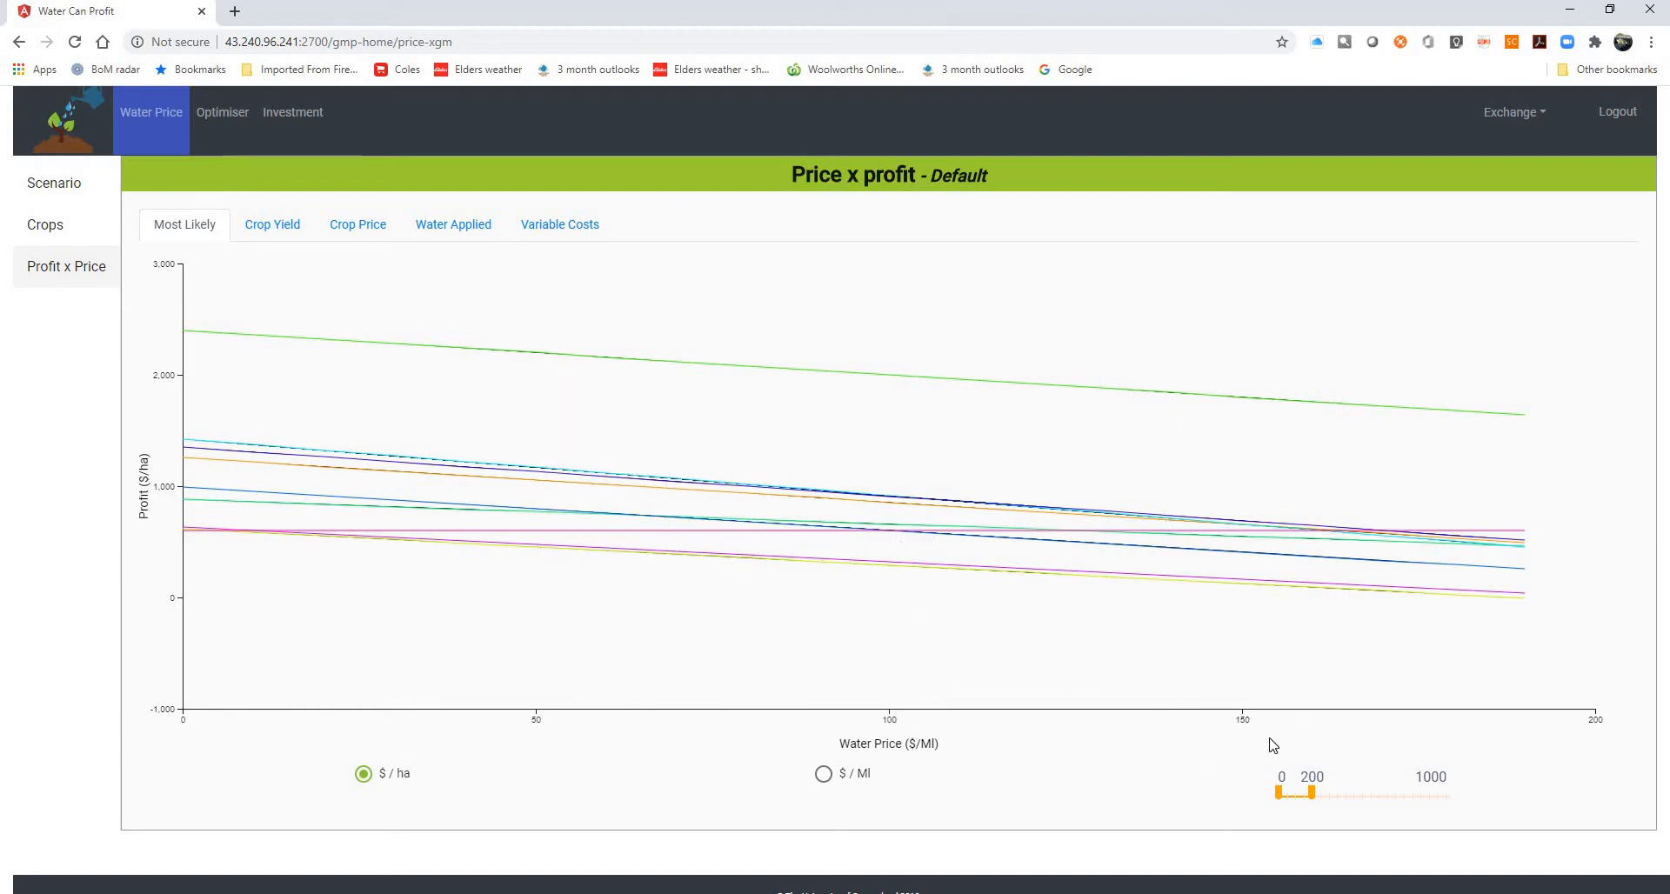
pyautogui.click(1313, 794)
pyautogui.moveTo(1326, 789); pyautogui.dragTo(1362, 791)
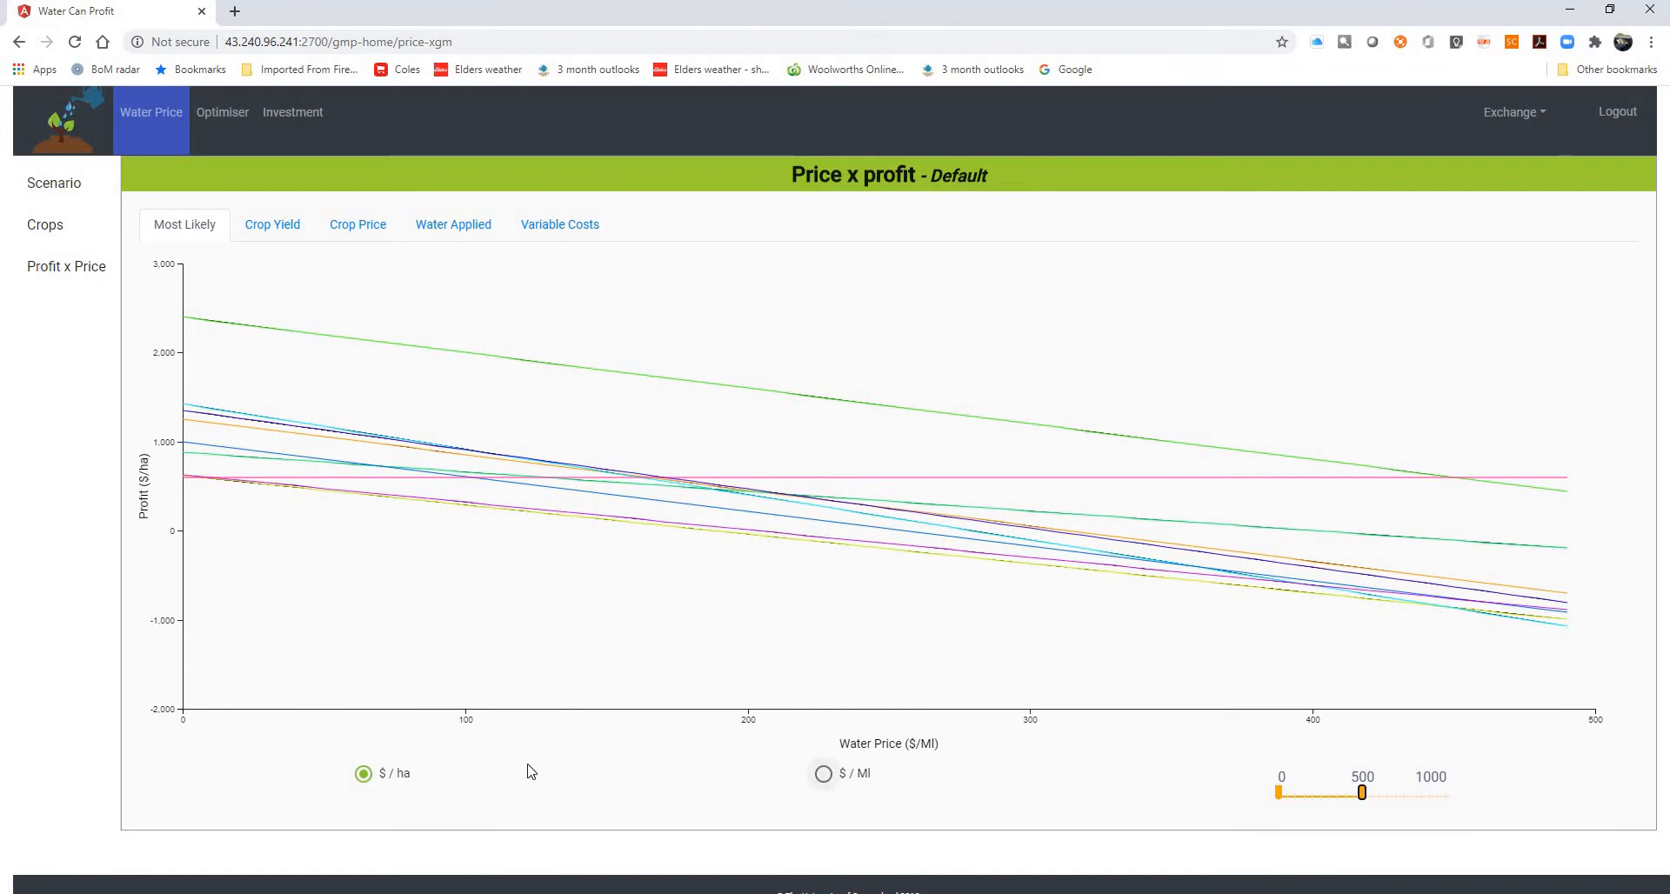
pyautogui.click(823, 774)
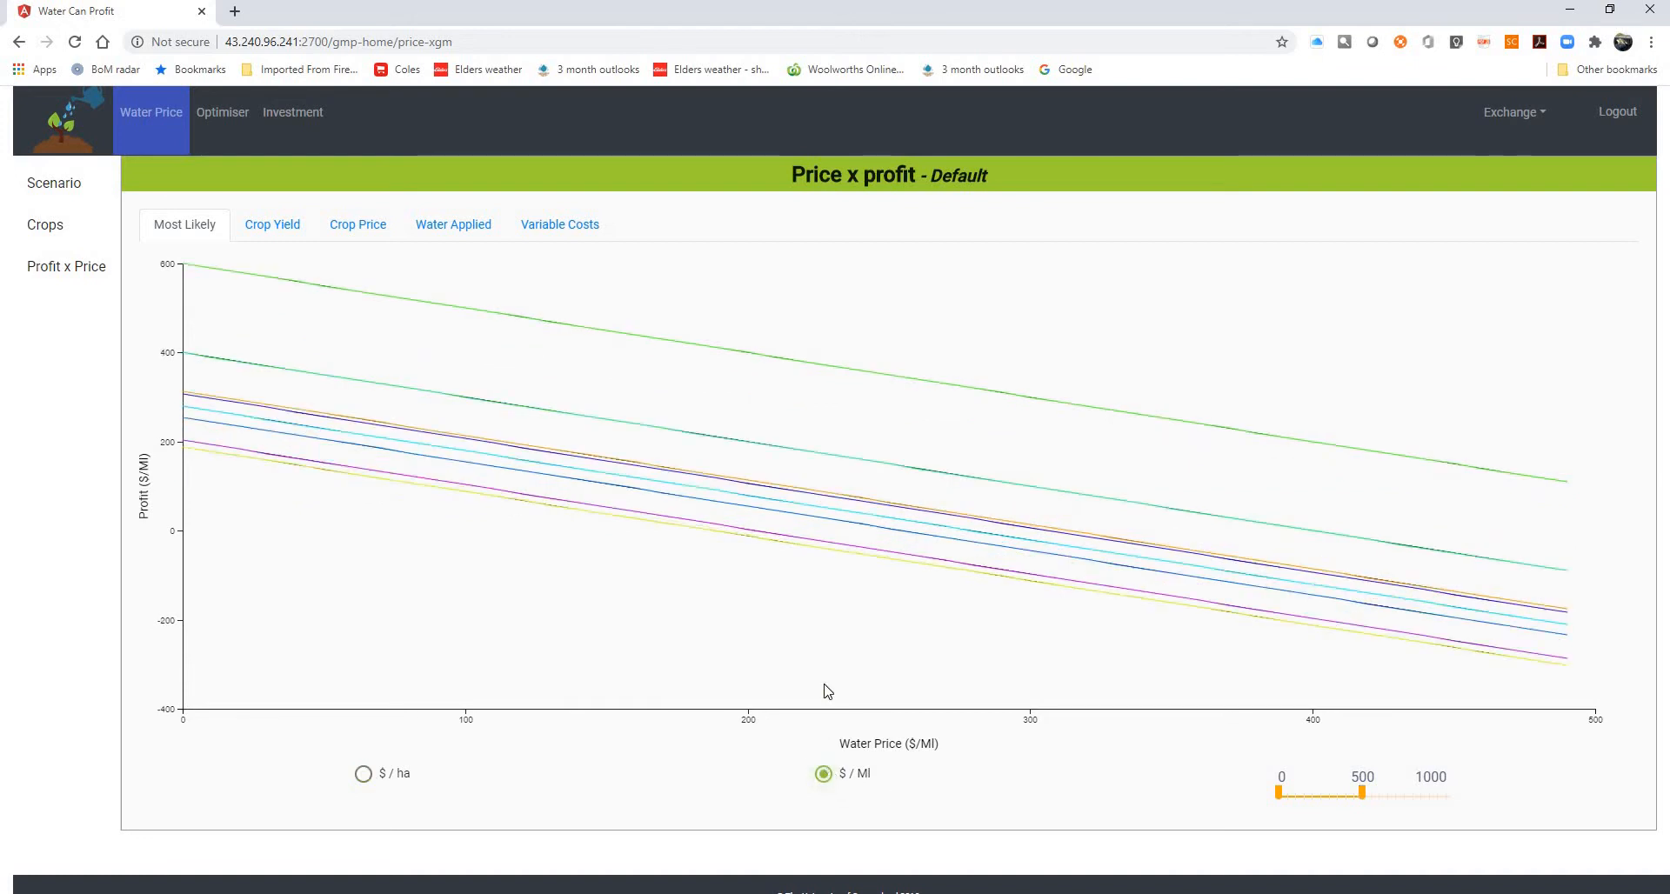
pyautogui.moveTo(807, 631)
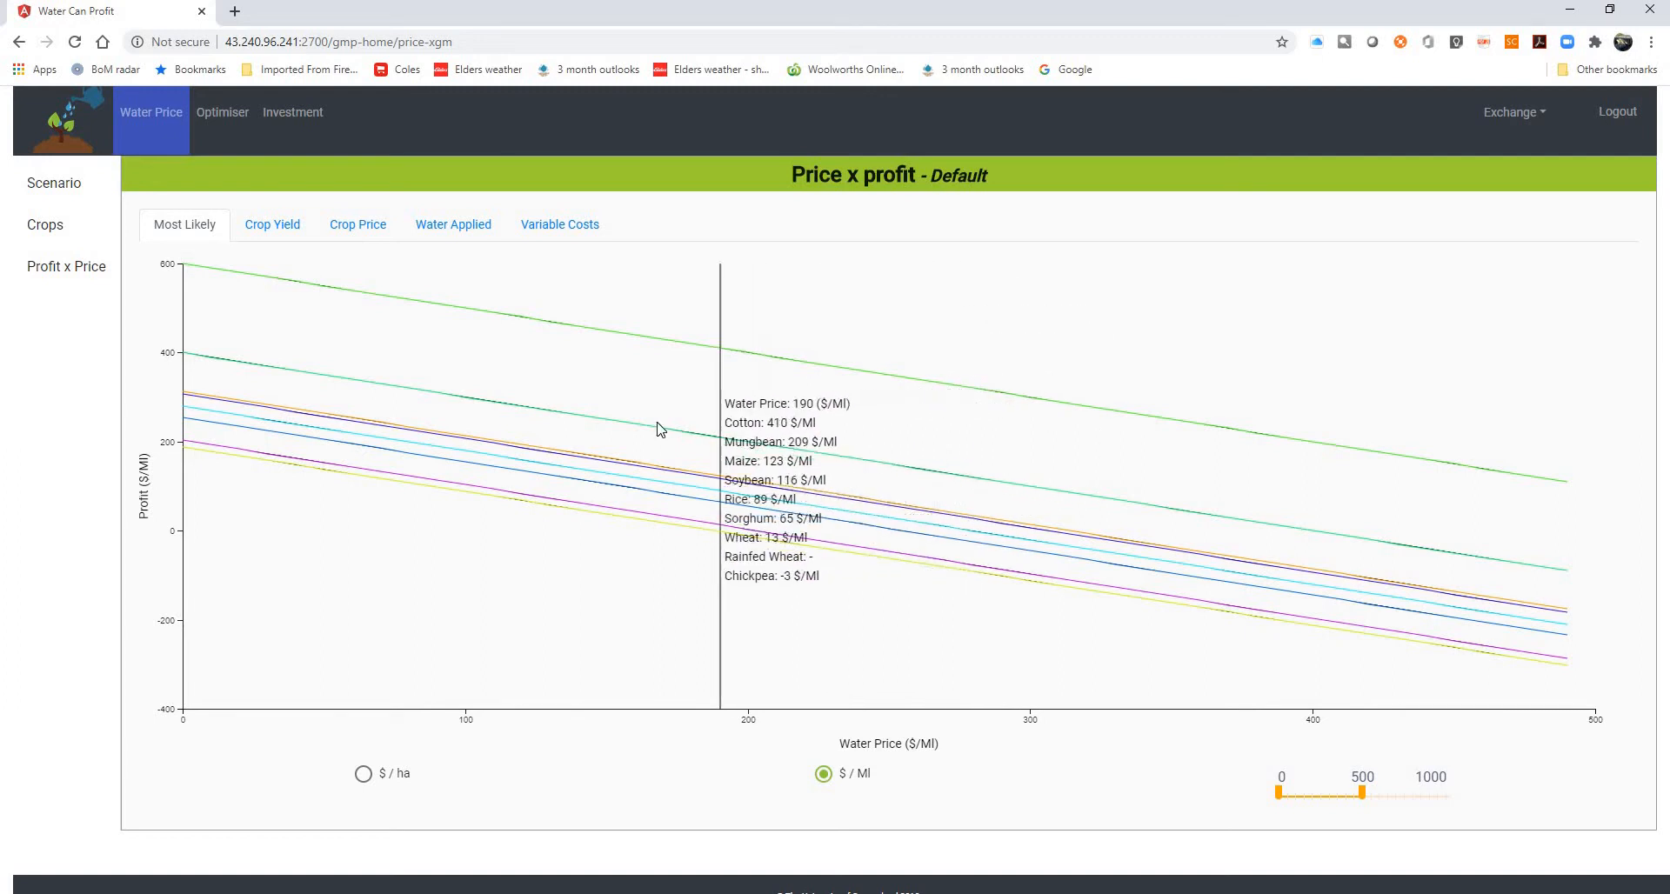
# Open the Surat new farm in the Optimiser and set its met data to Wee Waa
pyautogui.click(240, 119)
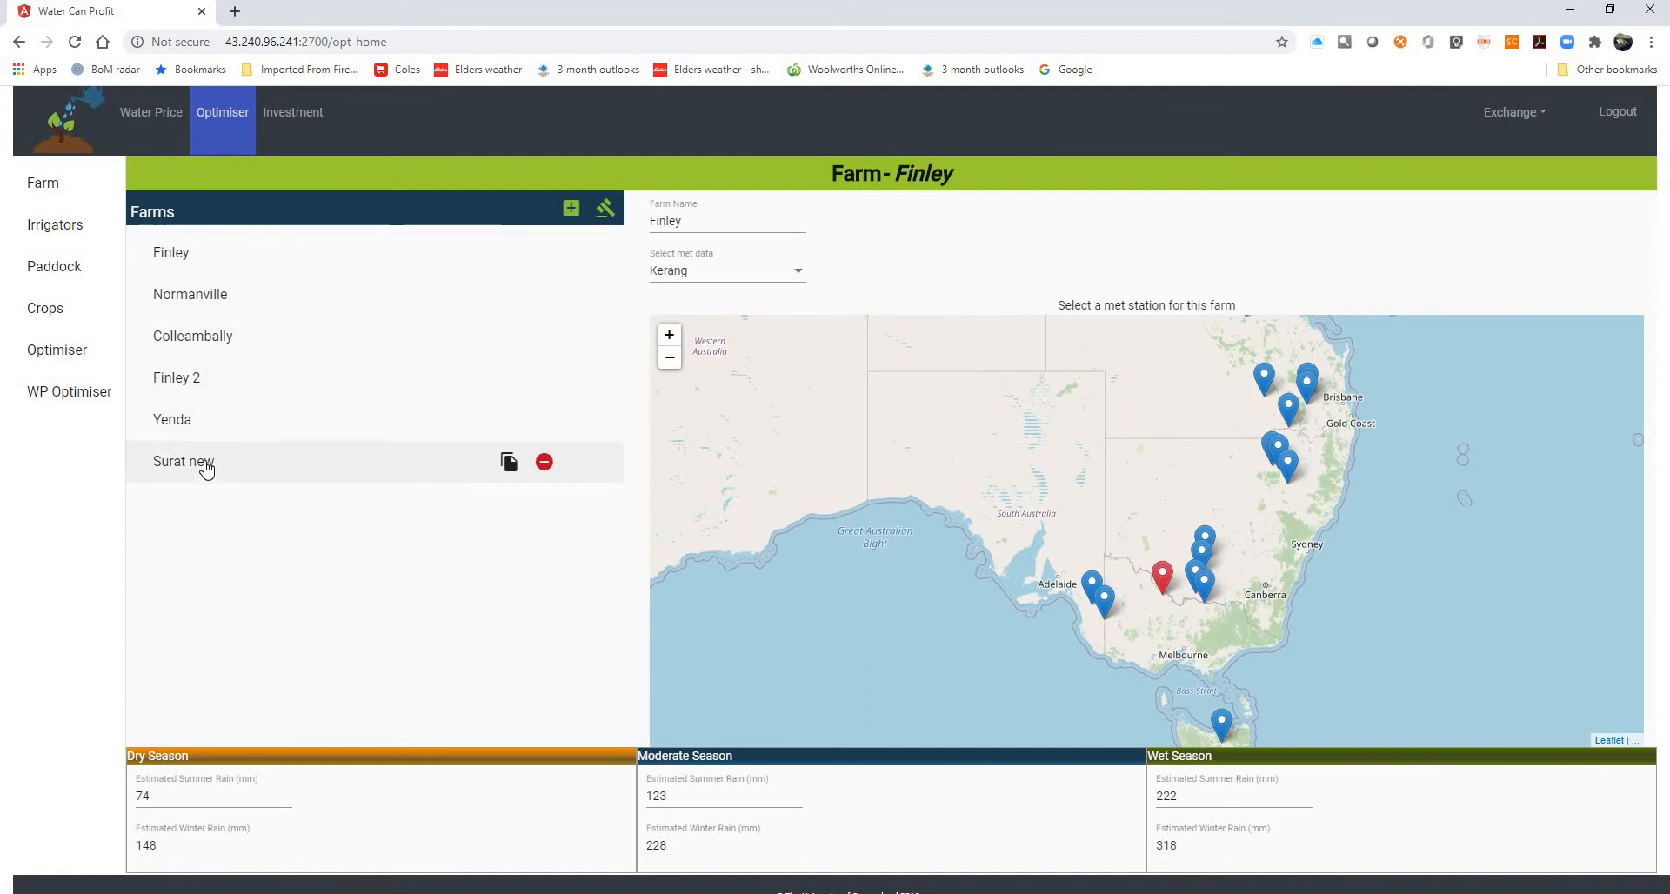
pyautogui.click(207, 468)
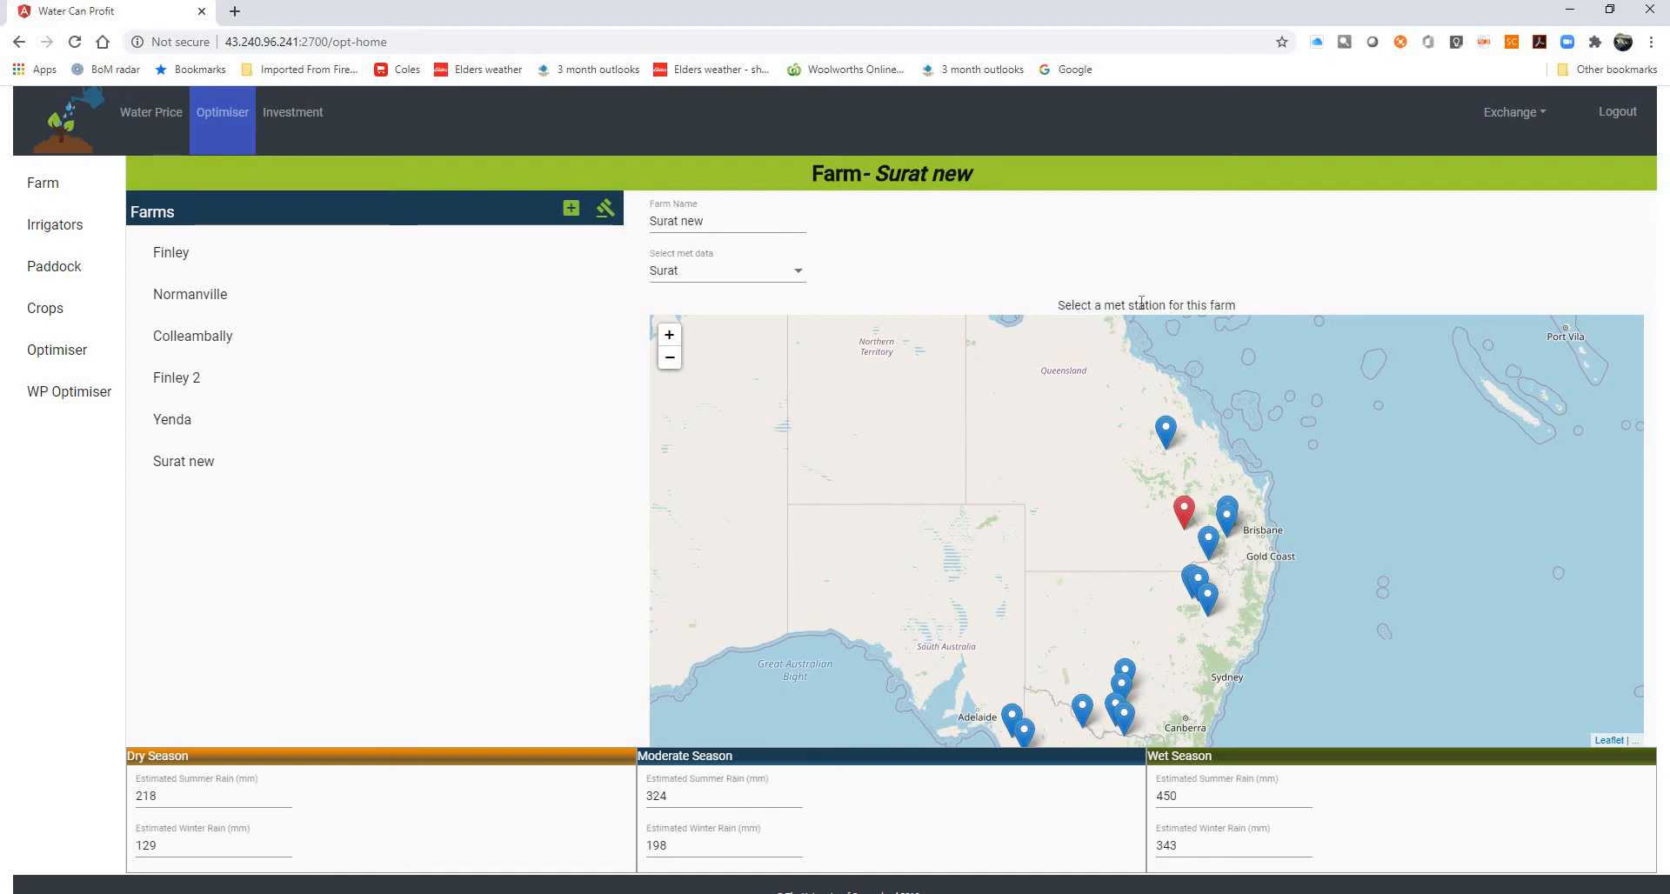
pyautogui.click(800, 275)
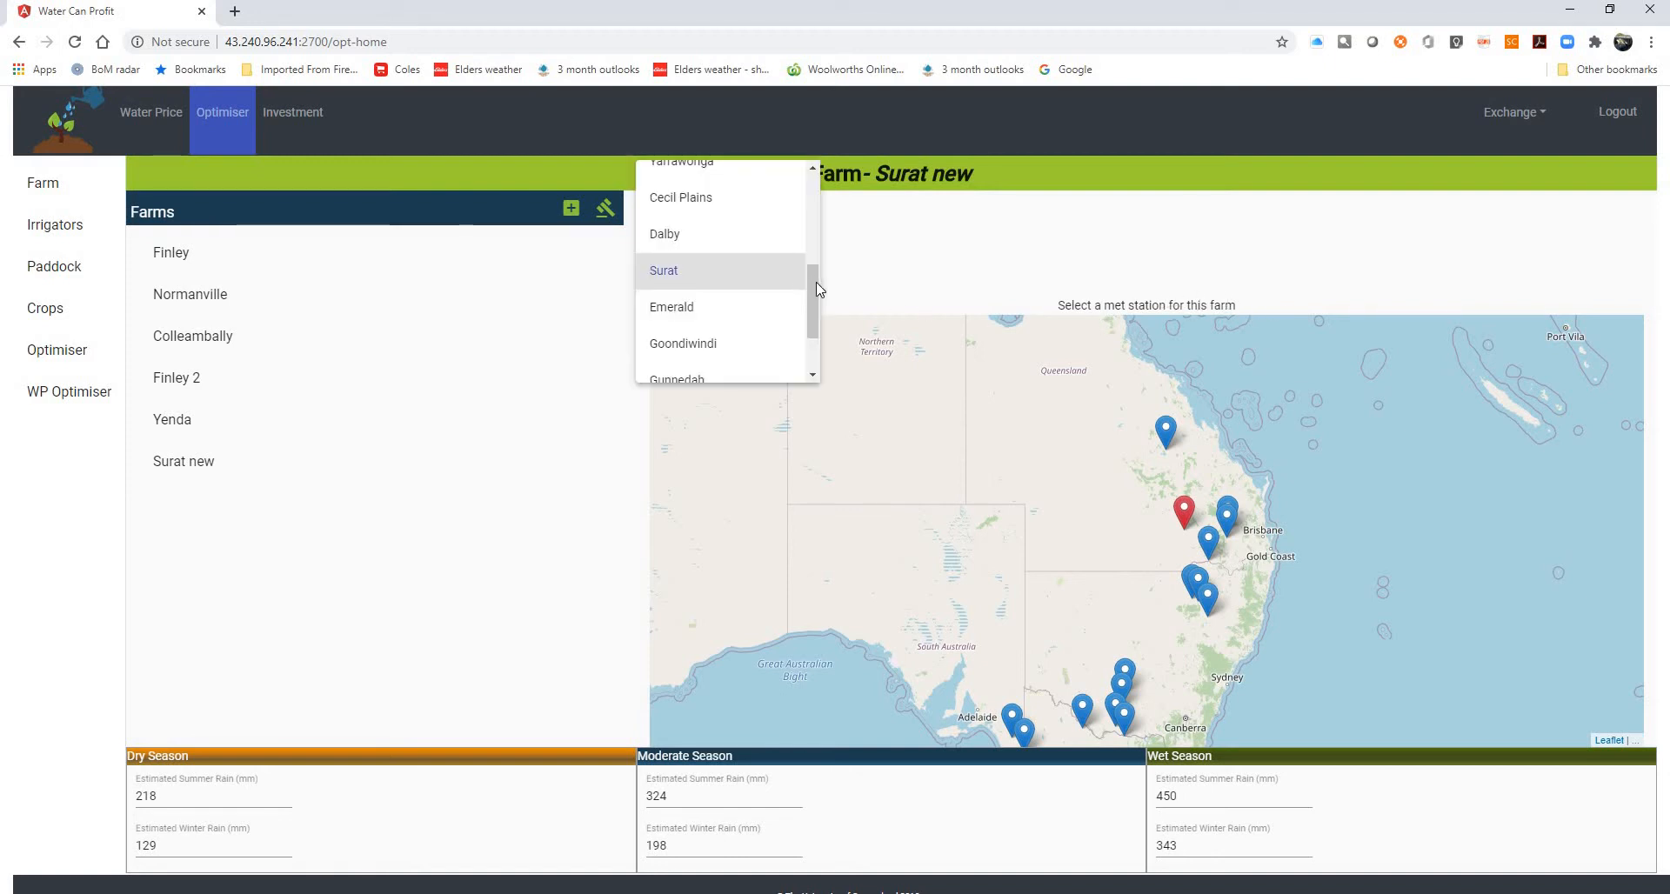
pyautogui.moveTo(816, 282); pyautogui.dragTo(816, 330)
pyautogui.click(710, 364)
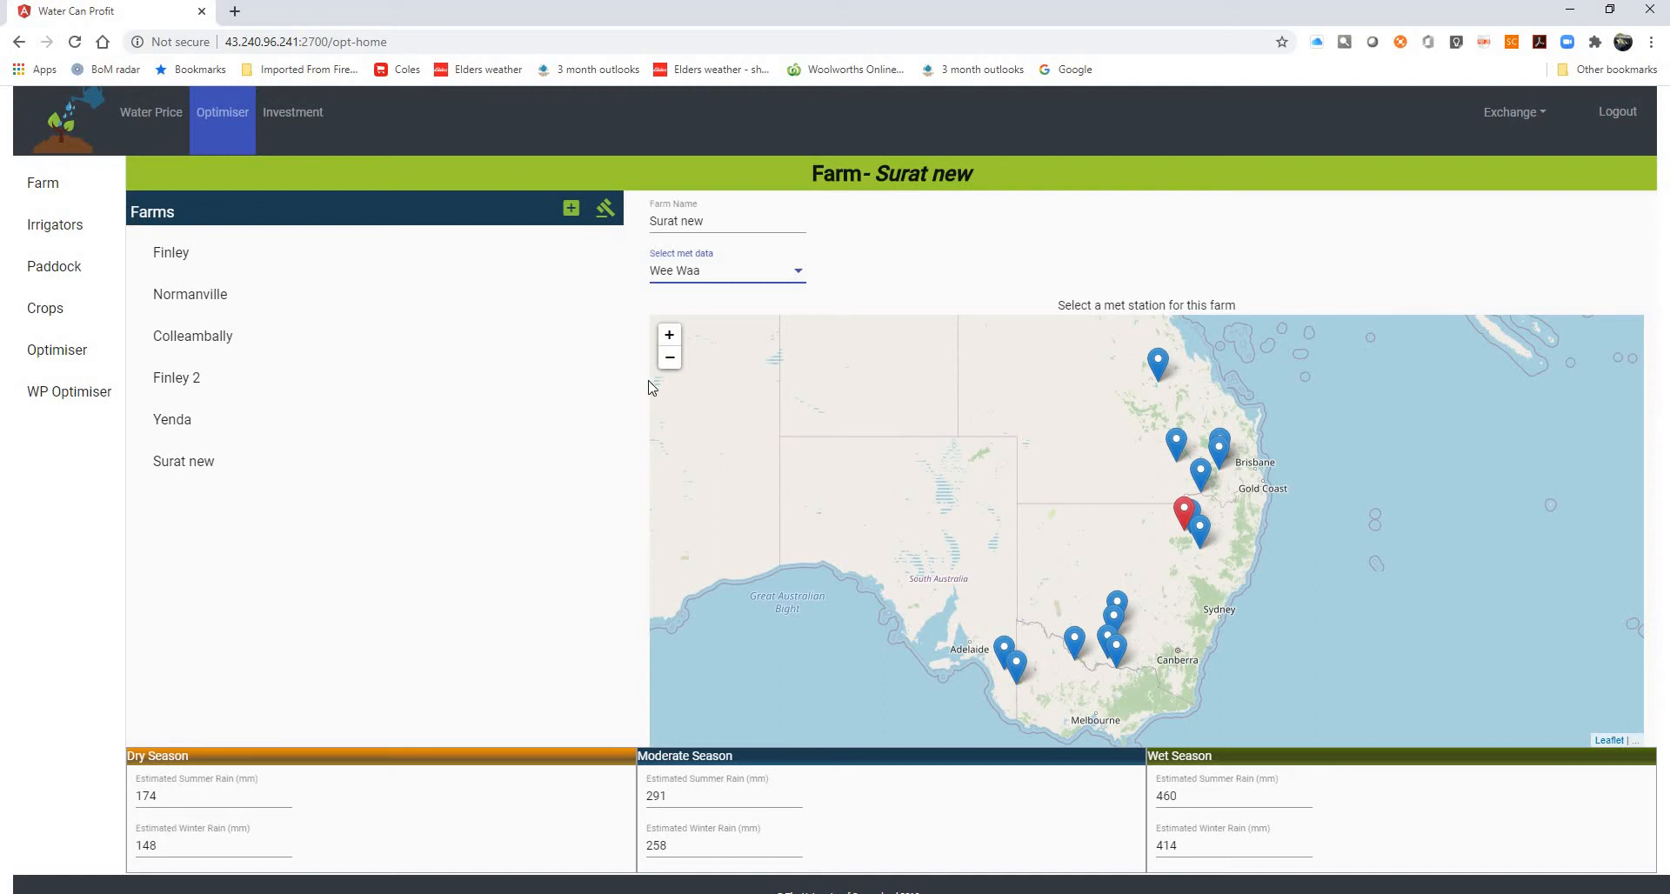
# Switch the farm's met data to Emerald and set the moderate season's estimated rain to 200 mm in summer and 300 mm in winter
pyautogui.click(796, 272)
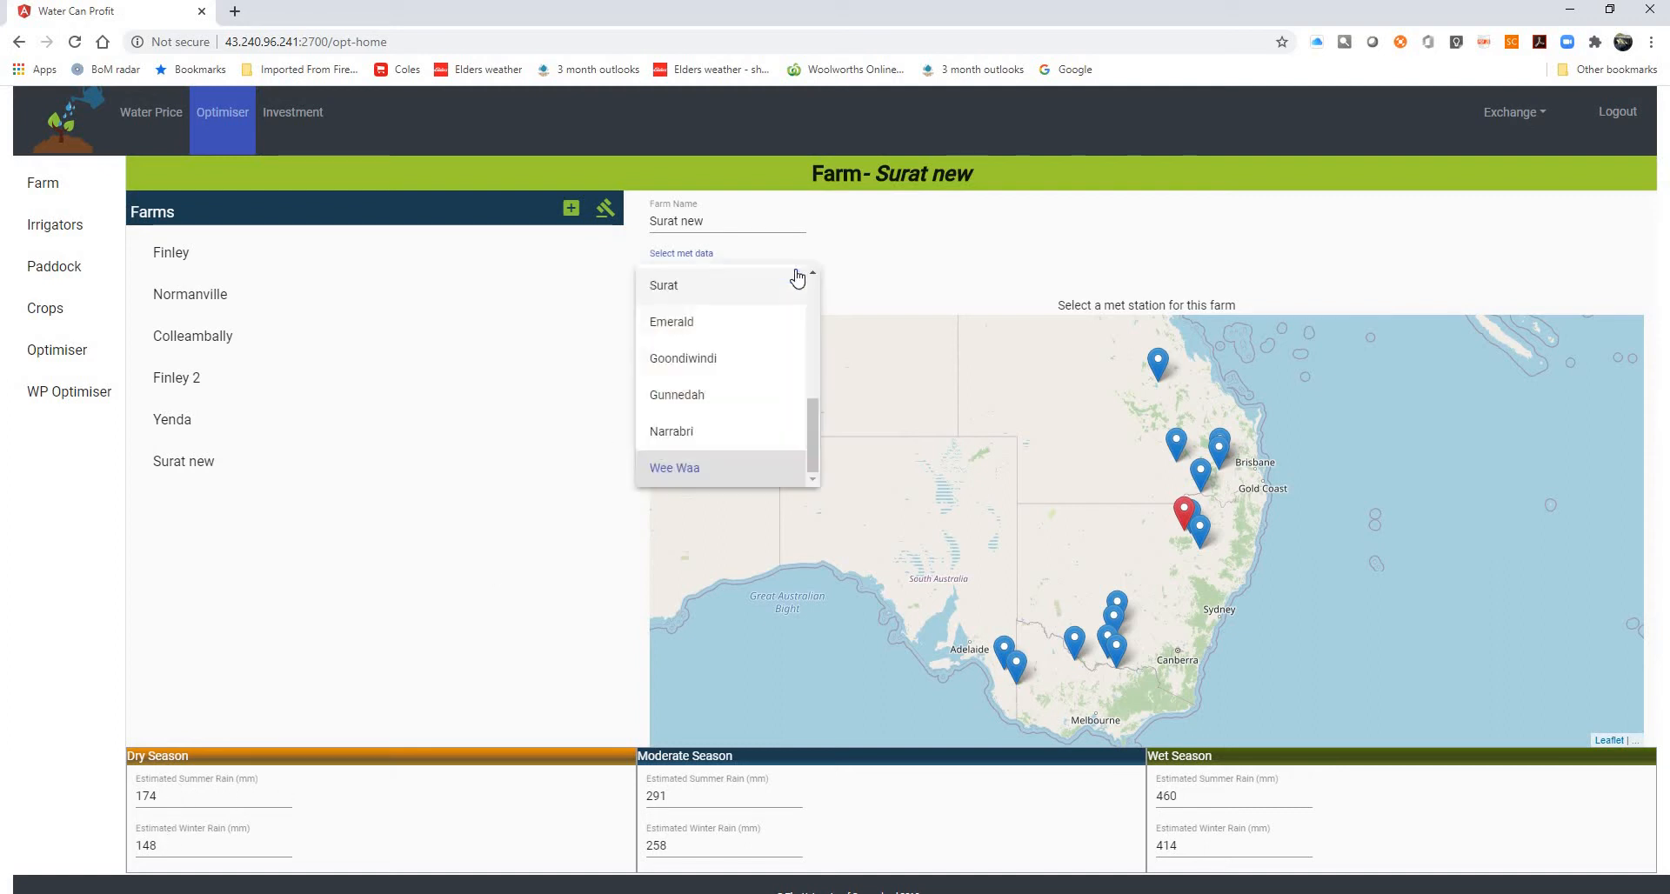
pyautogui.click(720, 324)
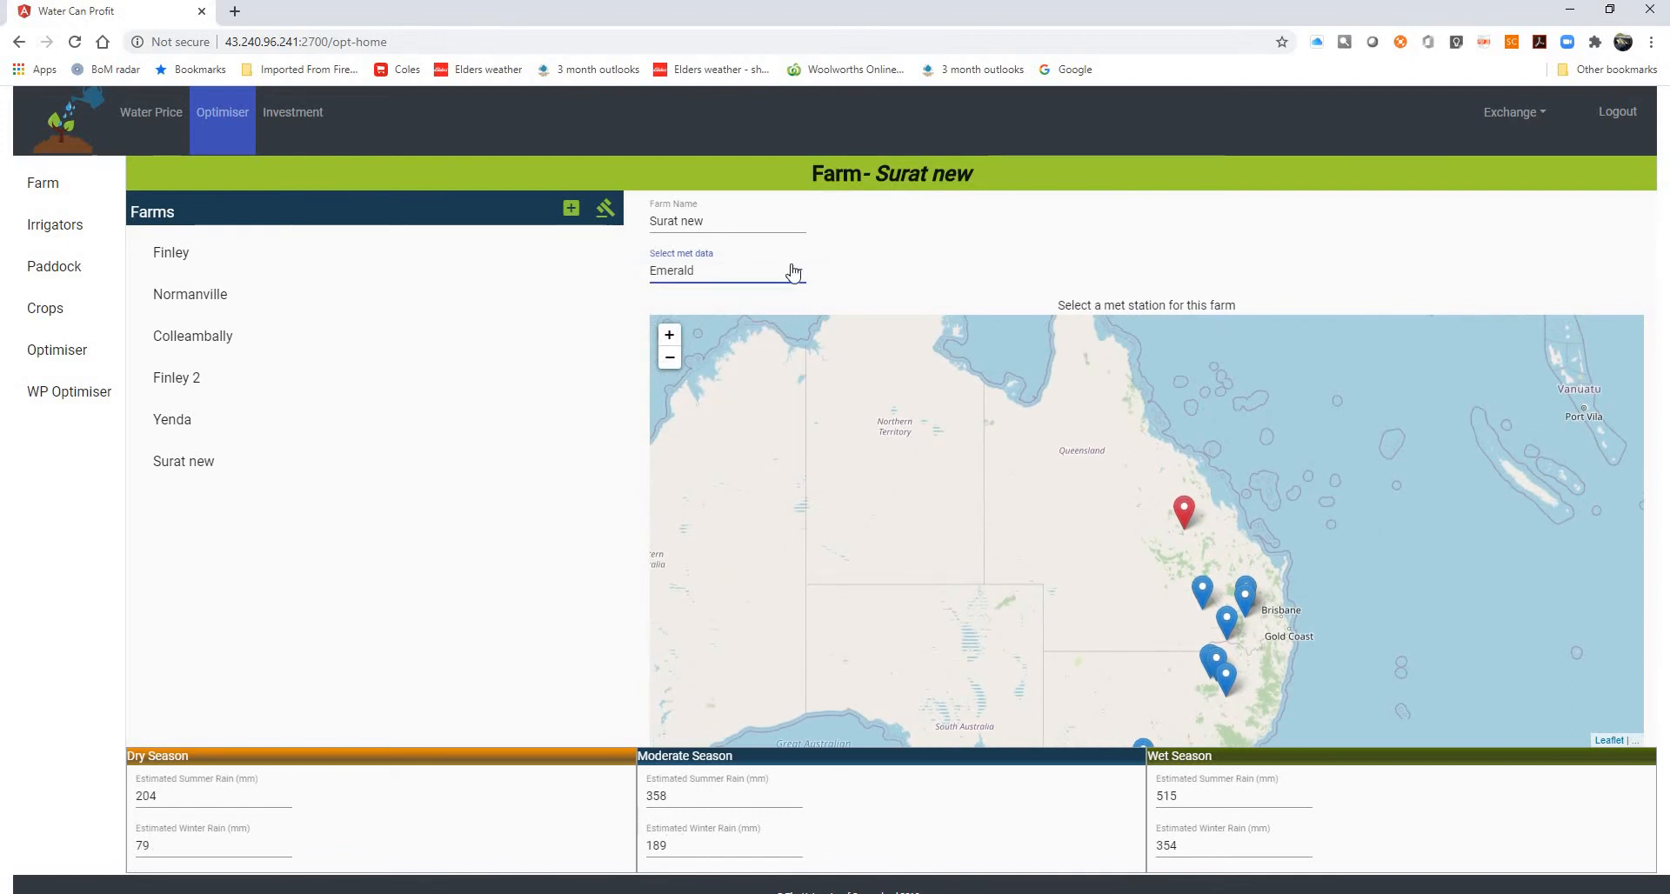
pyautogui.moveTo(648, 795); pyautogui.dragTo(804, 802)
pyautogui.write('200')
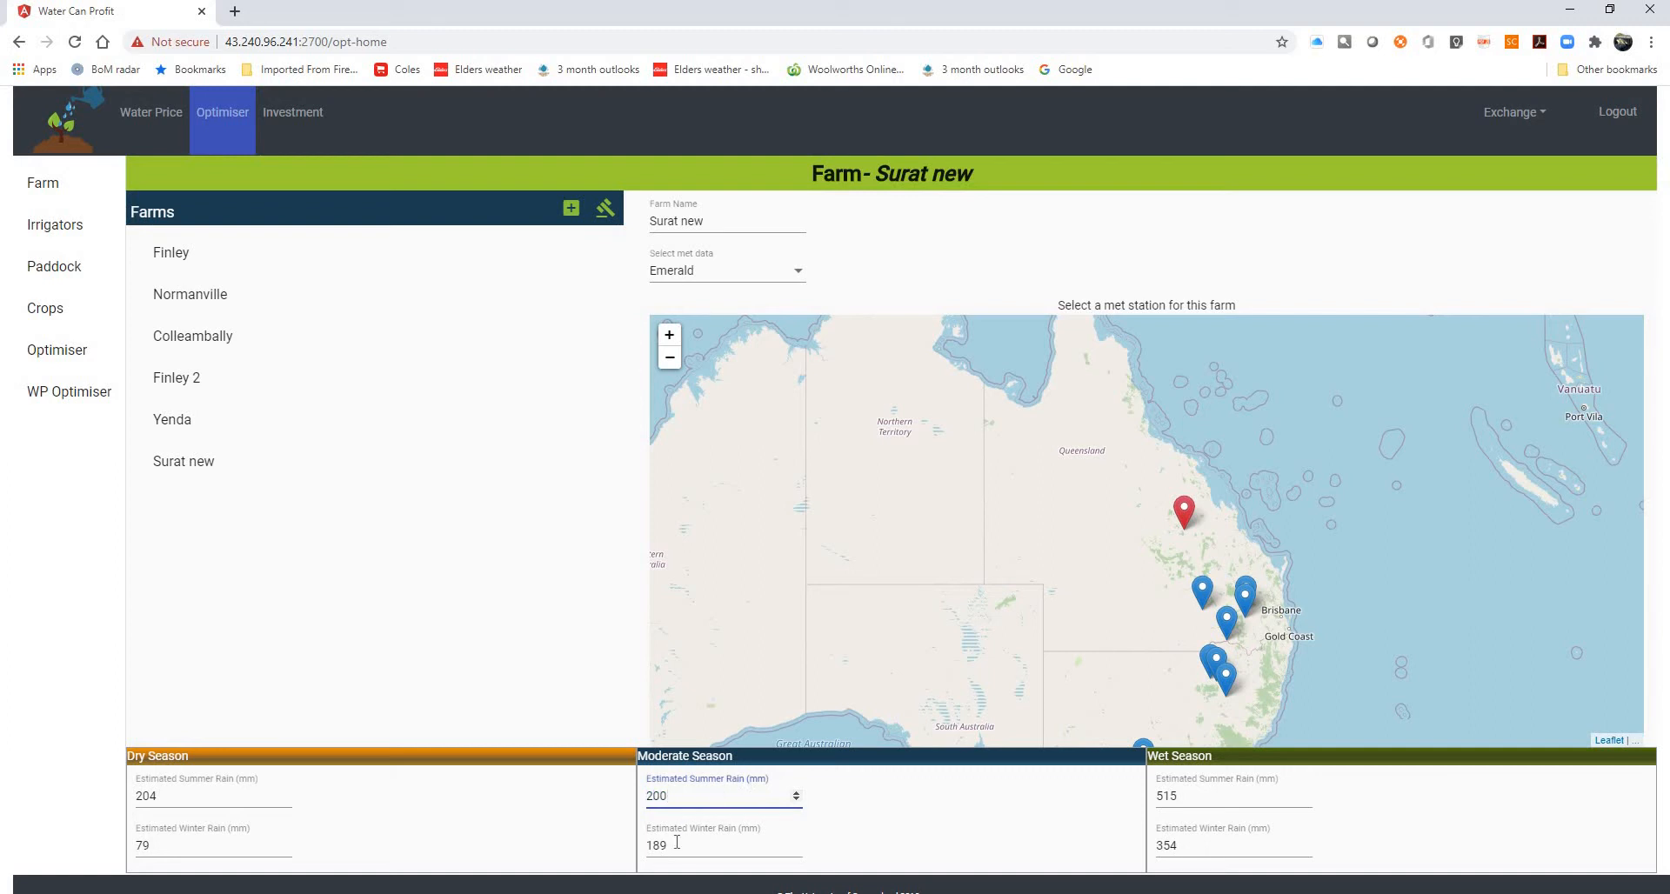
pyautogui.doubleClick(648, 846)
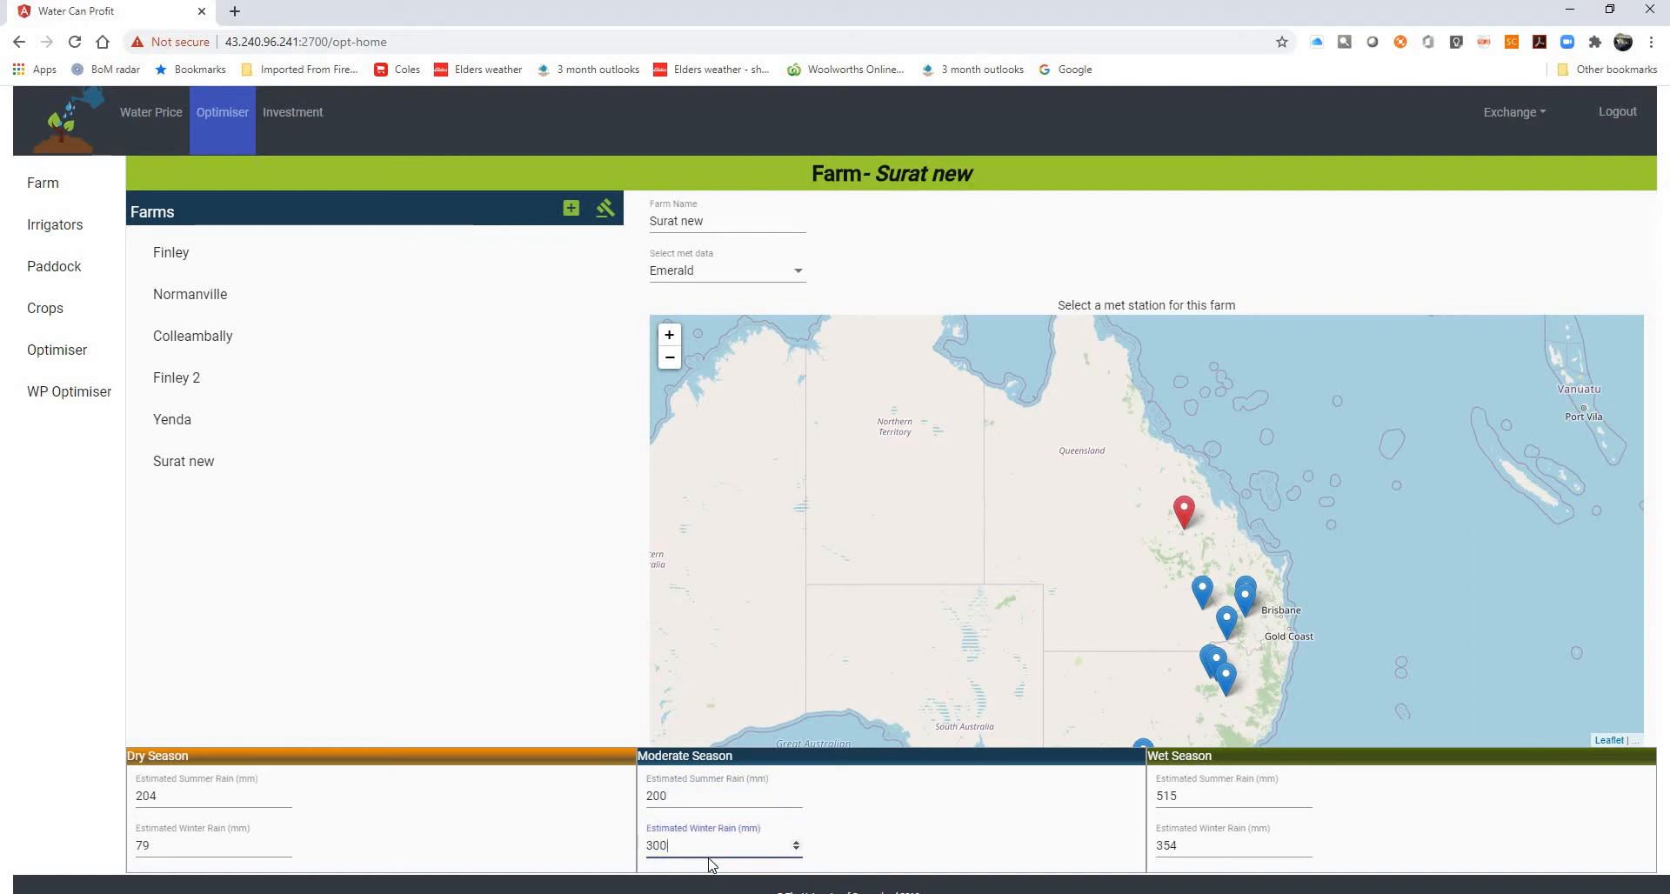
# Set the Surat new farm's met data to Surat, and add a new farm and delete it again
pyautogui.click(789, 277)
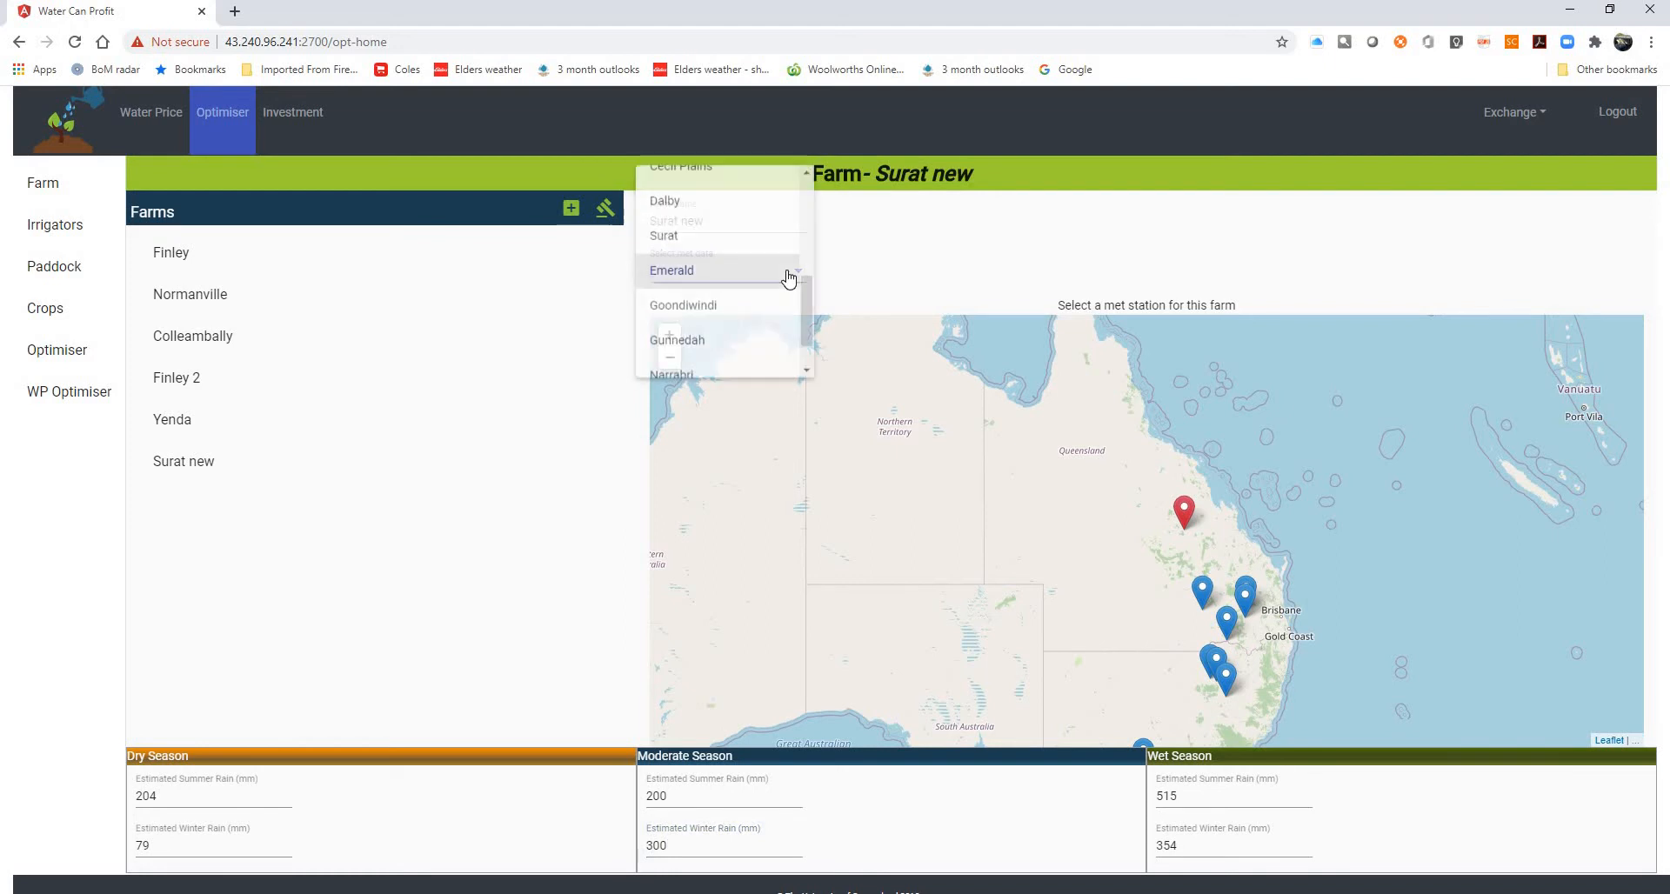
pyautogui.click(709, 236)
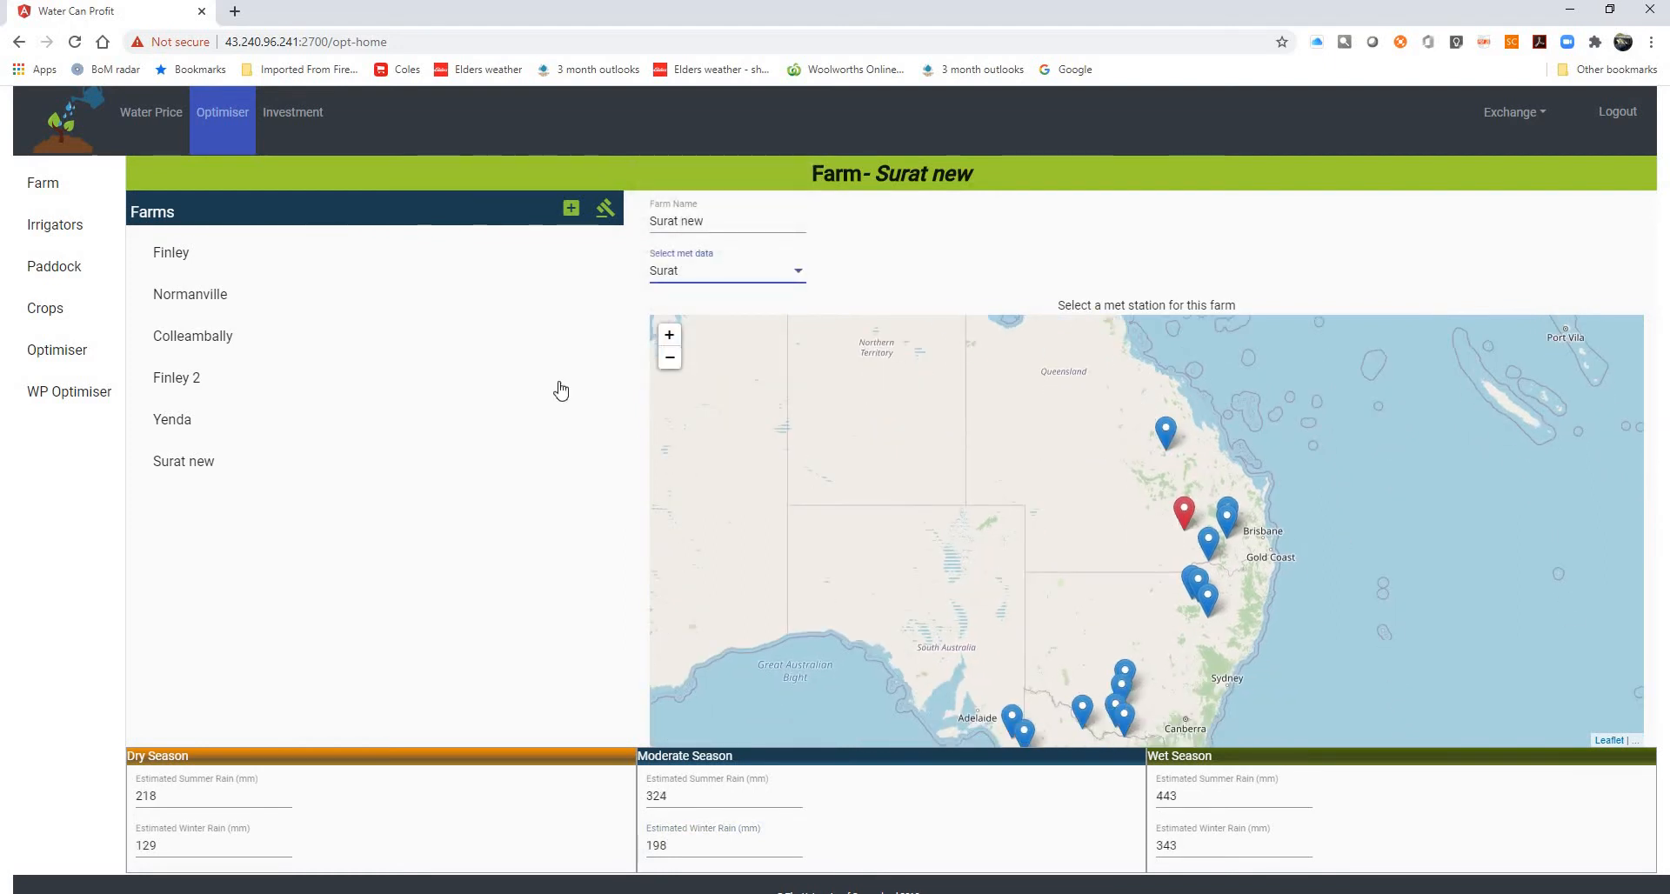
pyautogui.click(572, 212)
pyautogui.click(531, 509)
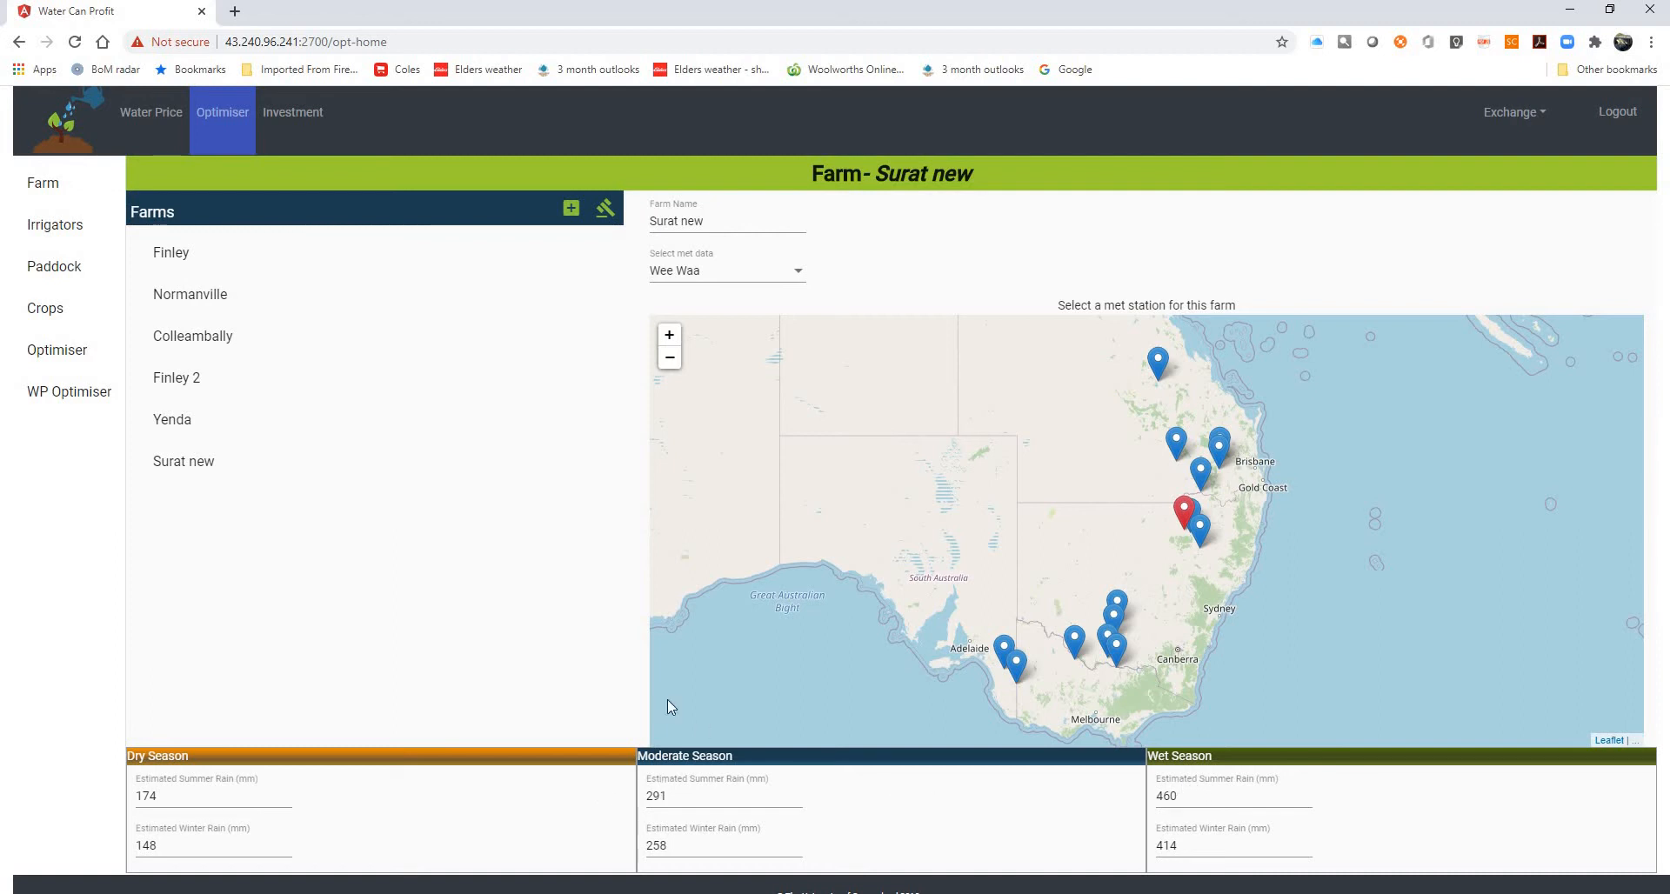
# Set the Center pivot irrigator's annual allocation to 2000 ML for both the dry season and the wet season
pyautogui.click(85, 233)
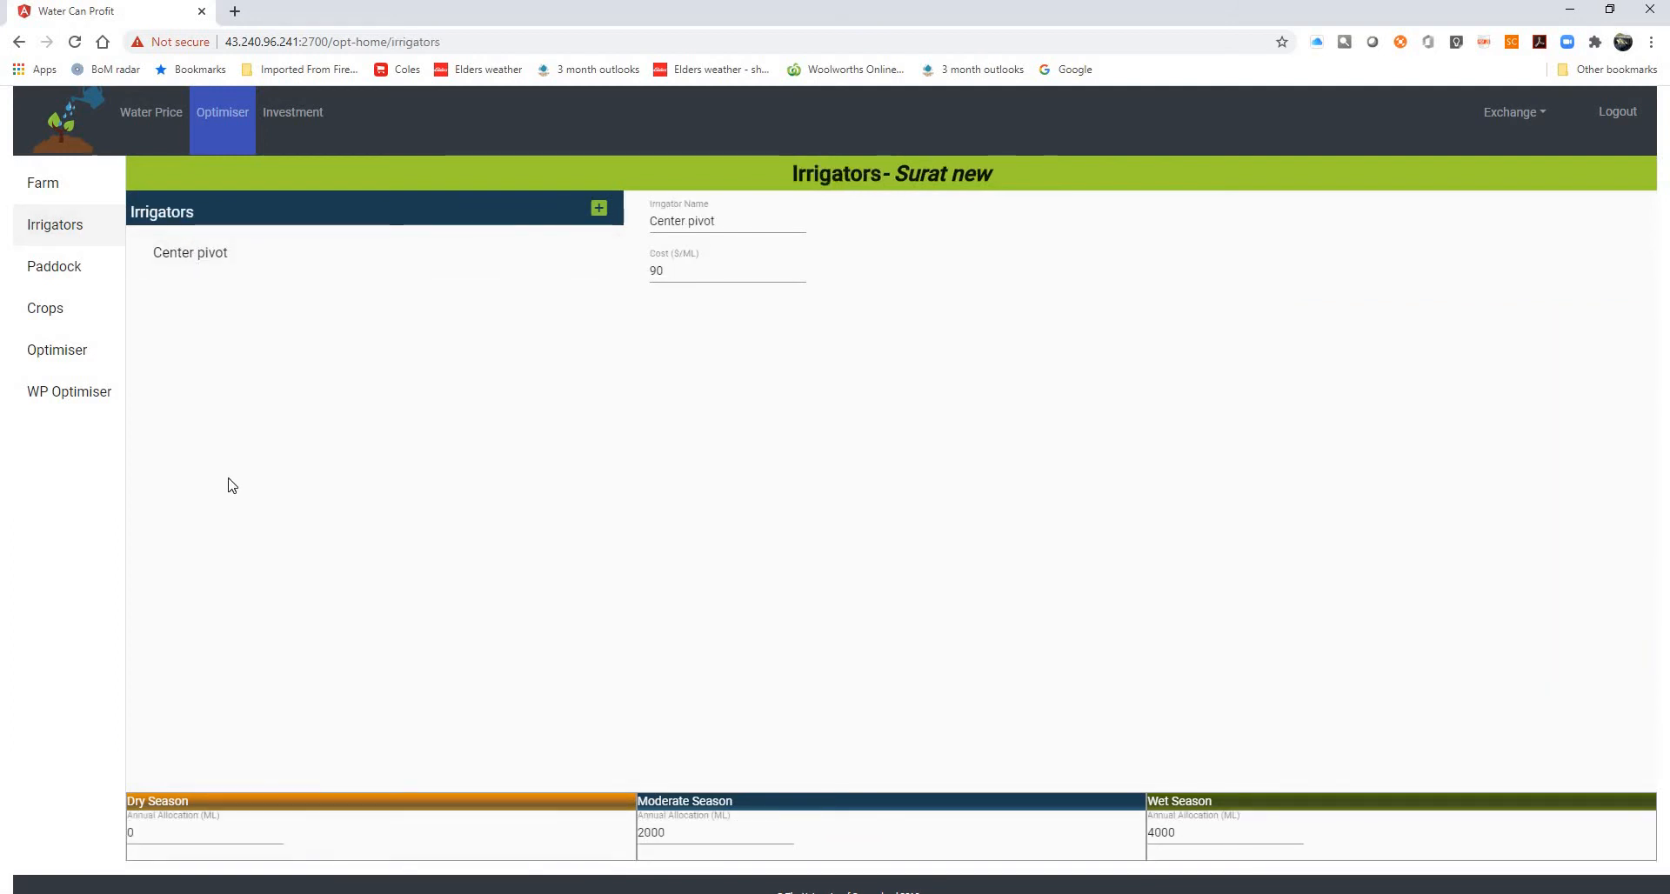
pyautogui.moveTo(208, 253)
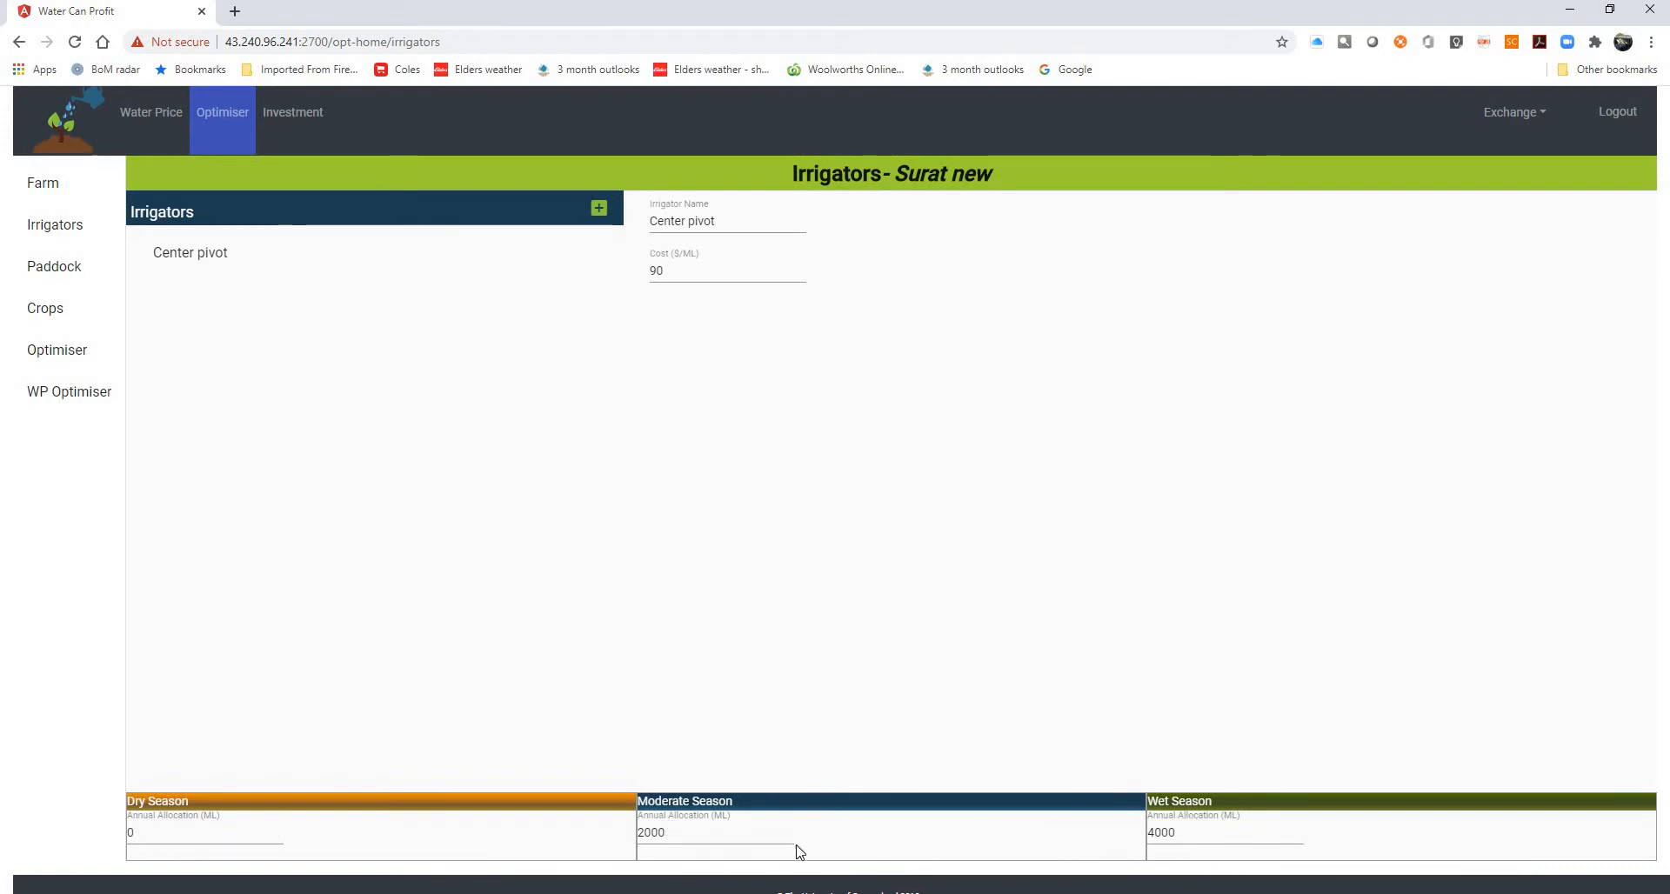
pyautogui.click(126, 833)
pyautogui.write('2000')
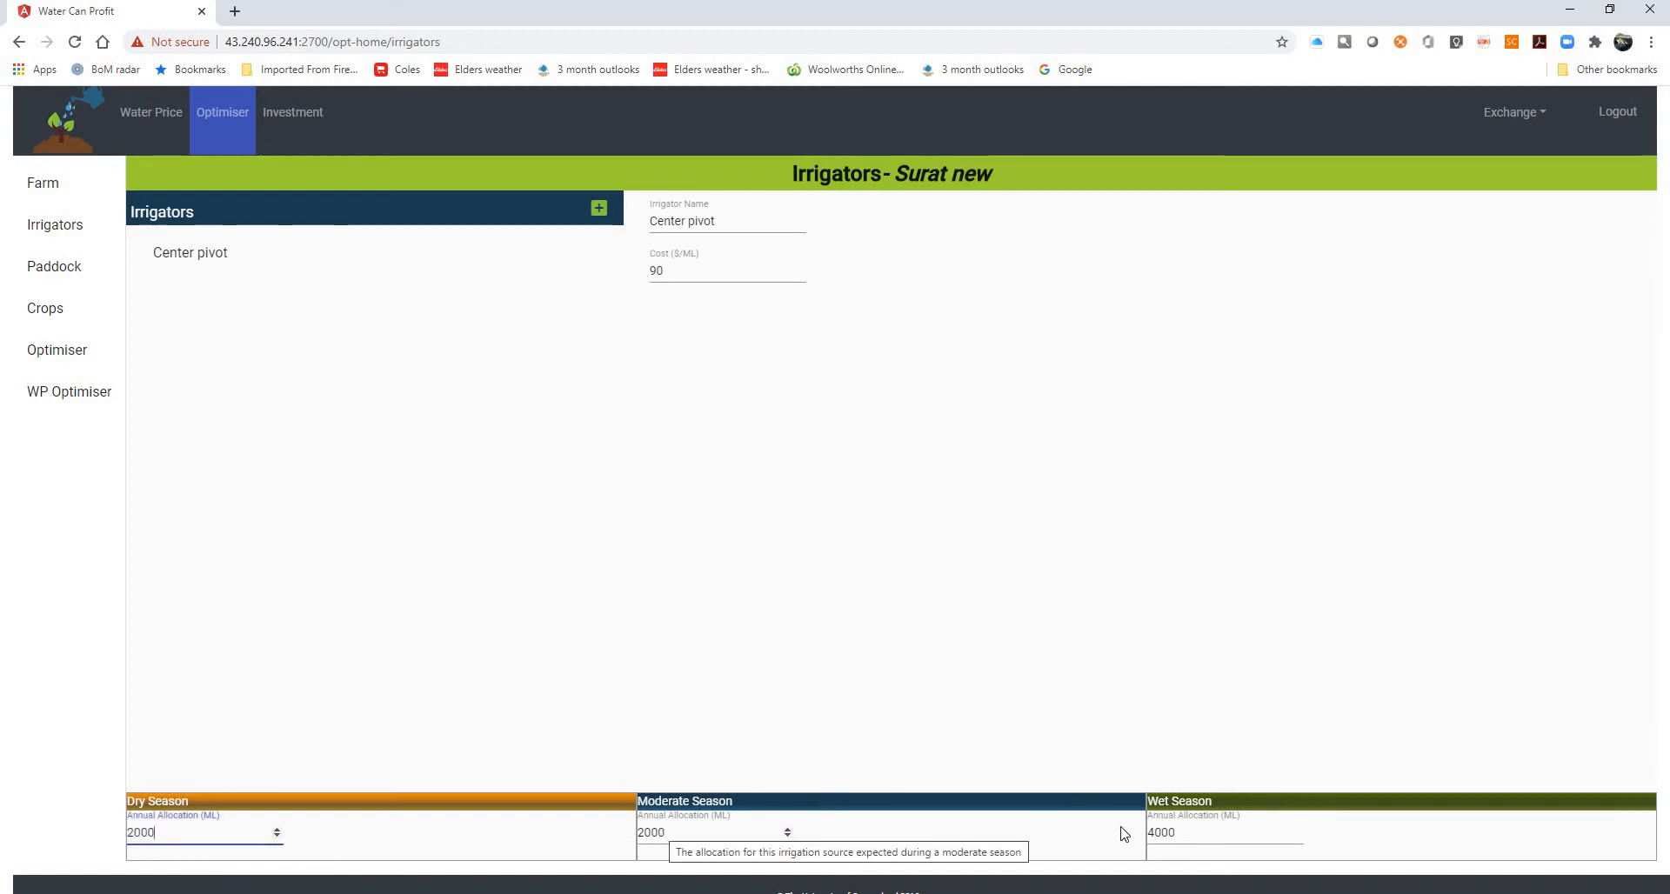
pyautogui.click(1182, 832)
pyautogui.write('2000')
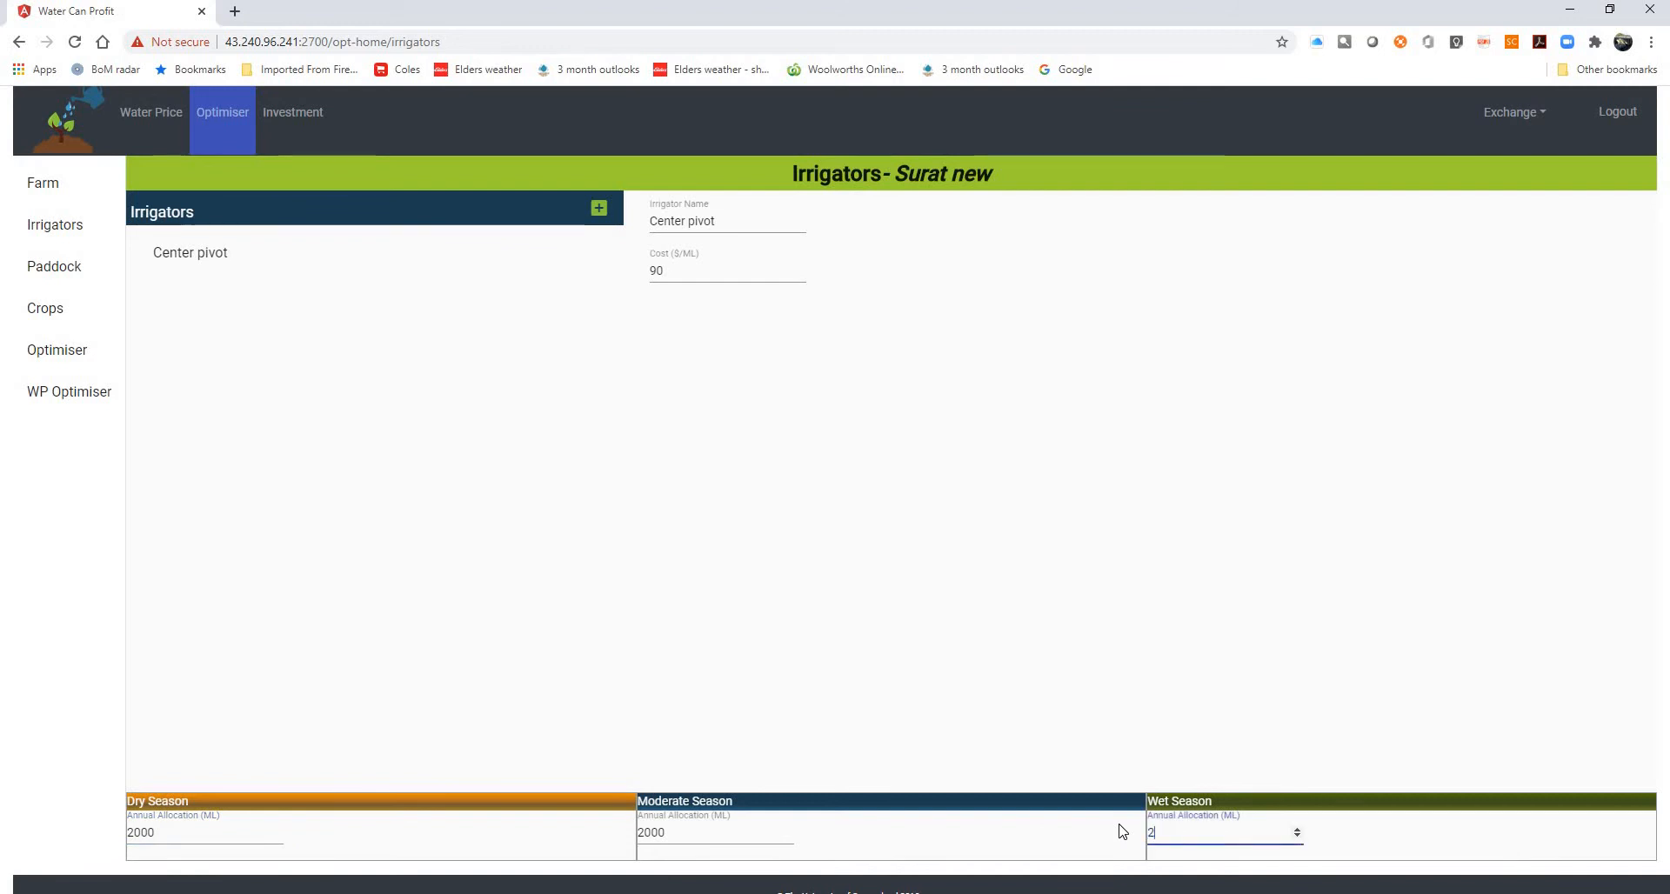
# Fill the Irrigated field paddock's water capacity from the ASRIS web soil data, using a root depth of 780 mm
pyautogui.click(97, 276)
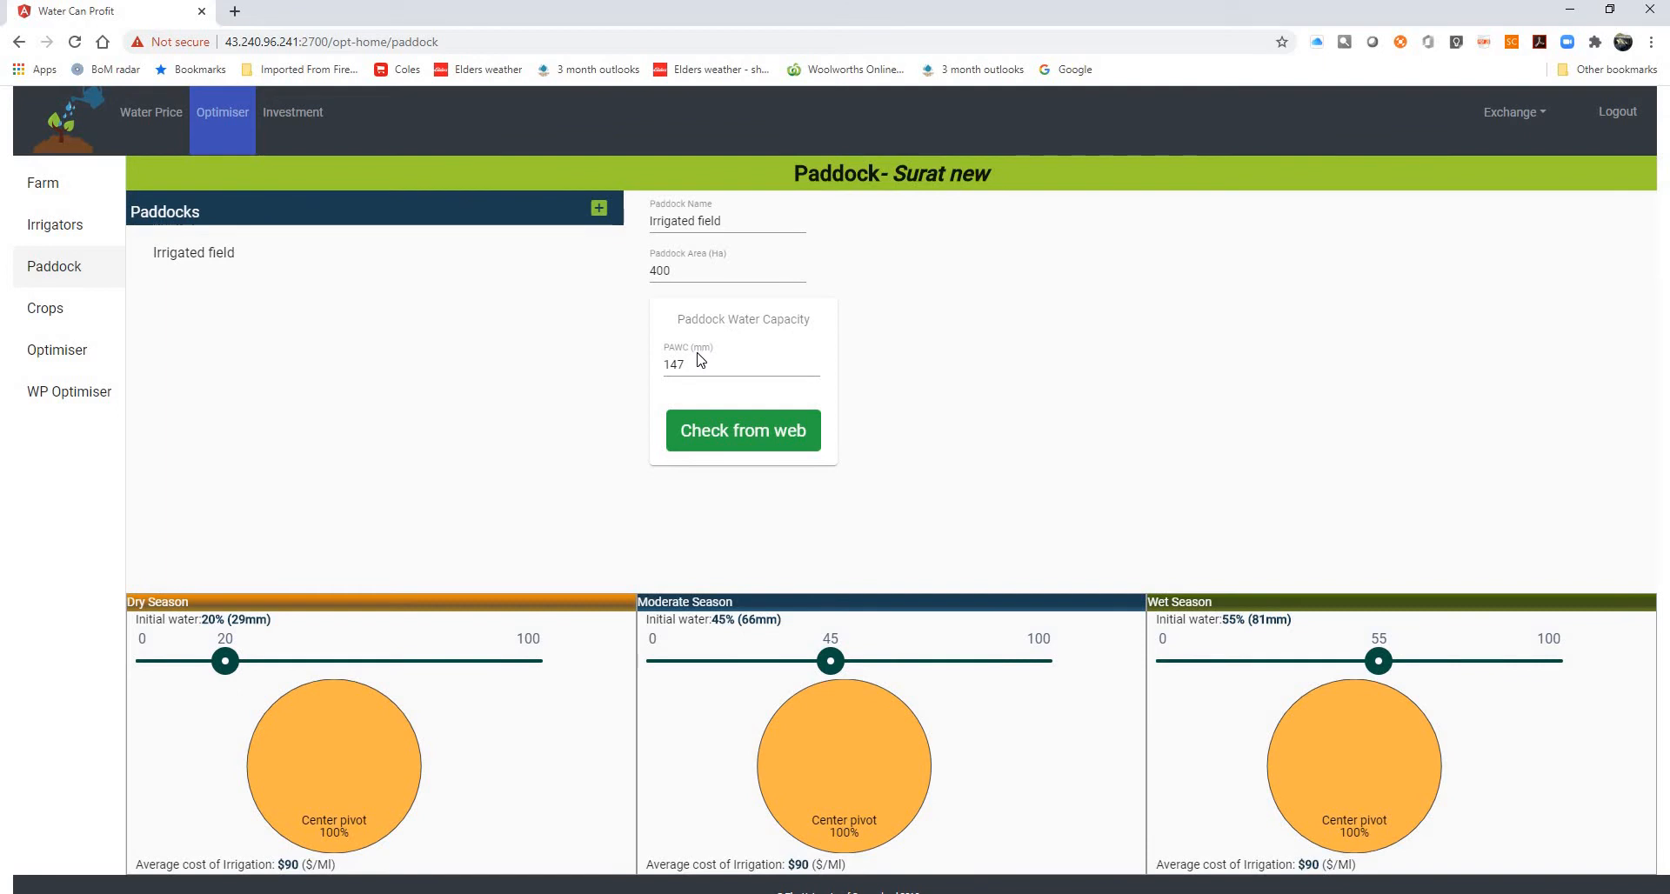
pyautogui.moveTo(698, 365)
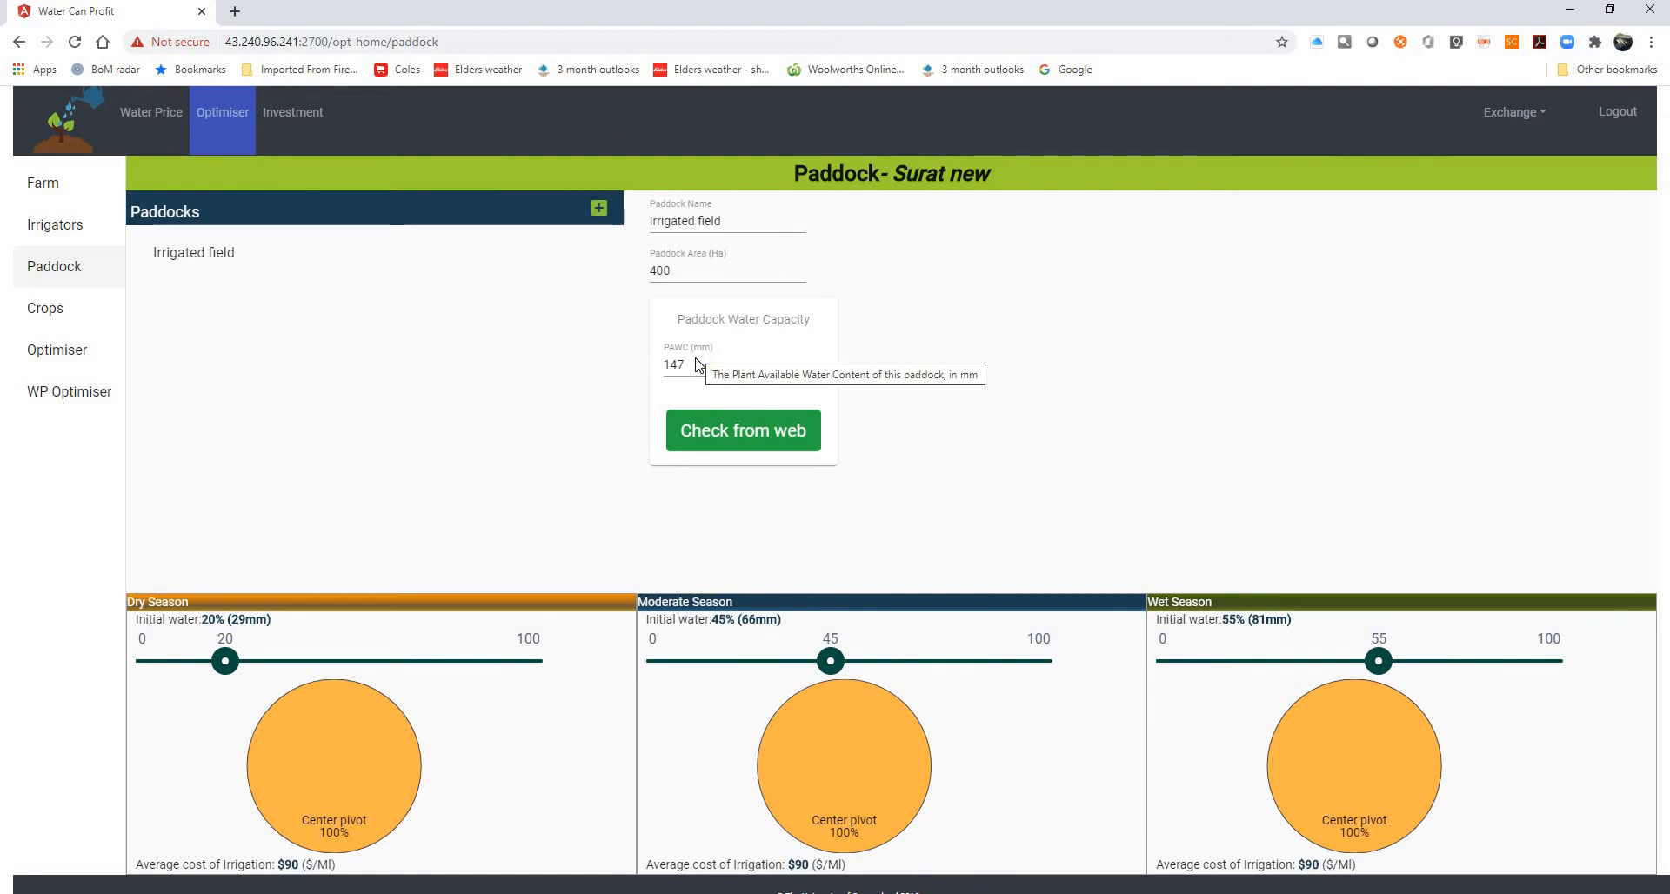
pyautogui.click(729, 433)
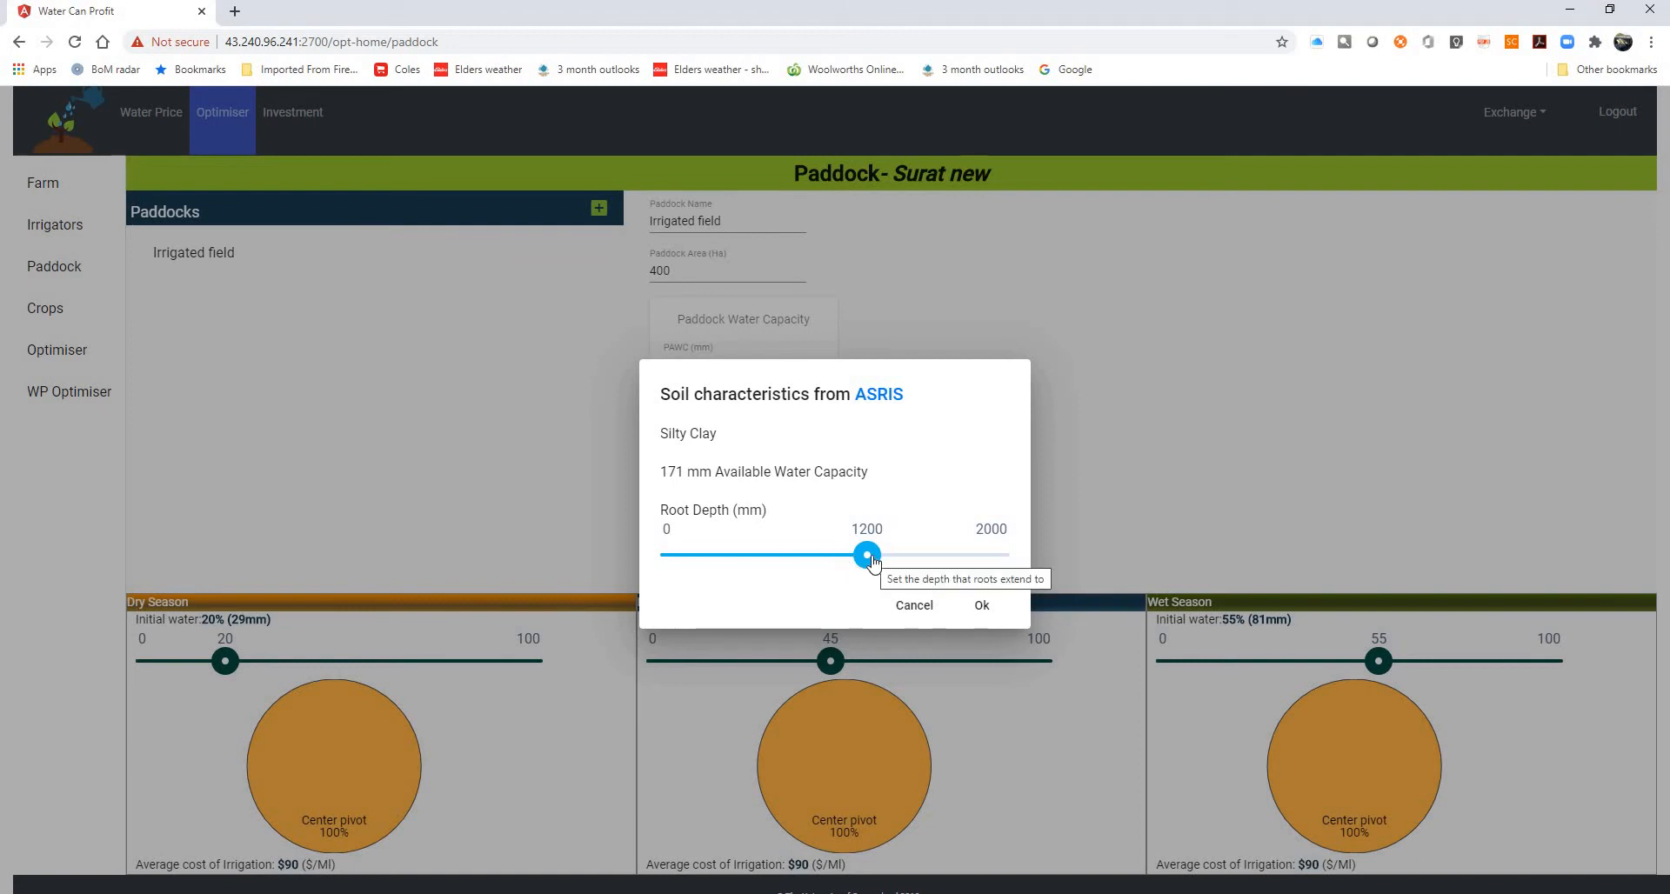
pyautogui.moveTo(866, 558); pyautogui.dragTo(819, 553)
pyautogui.moveTo(806, 561); pyautogui.dragTo(798, 557)
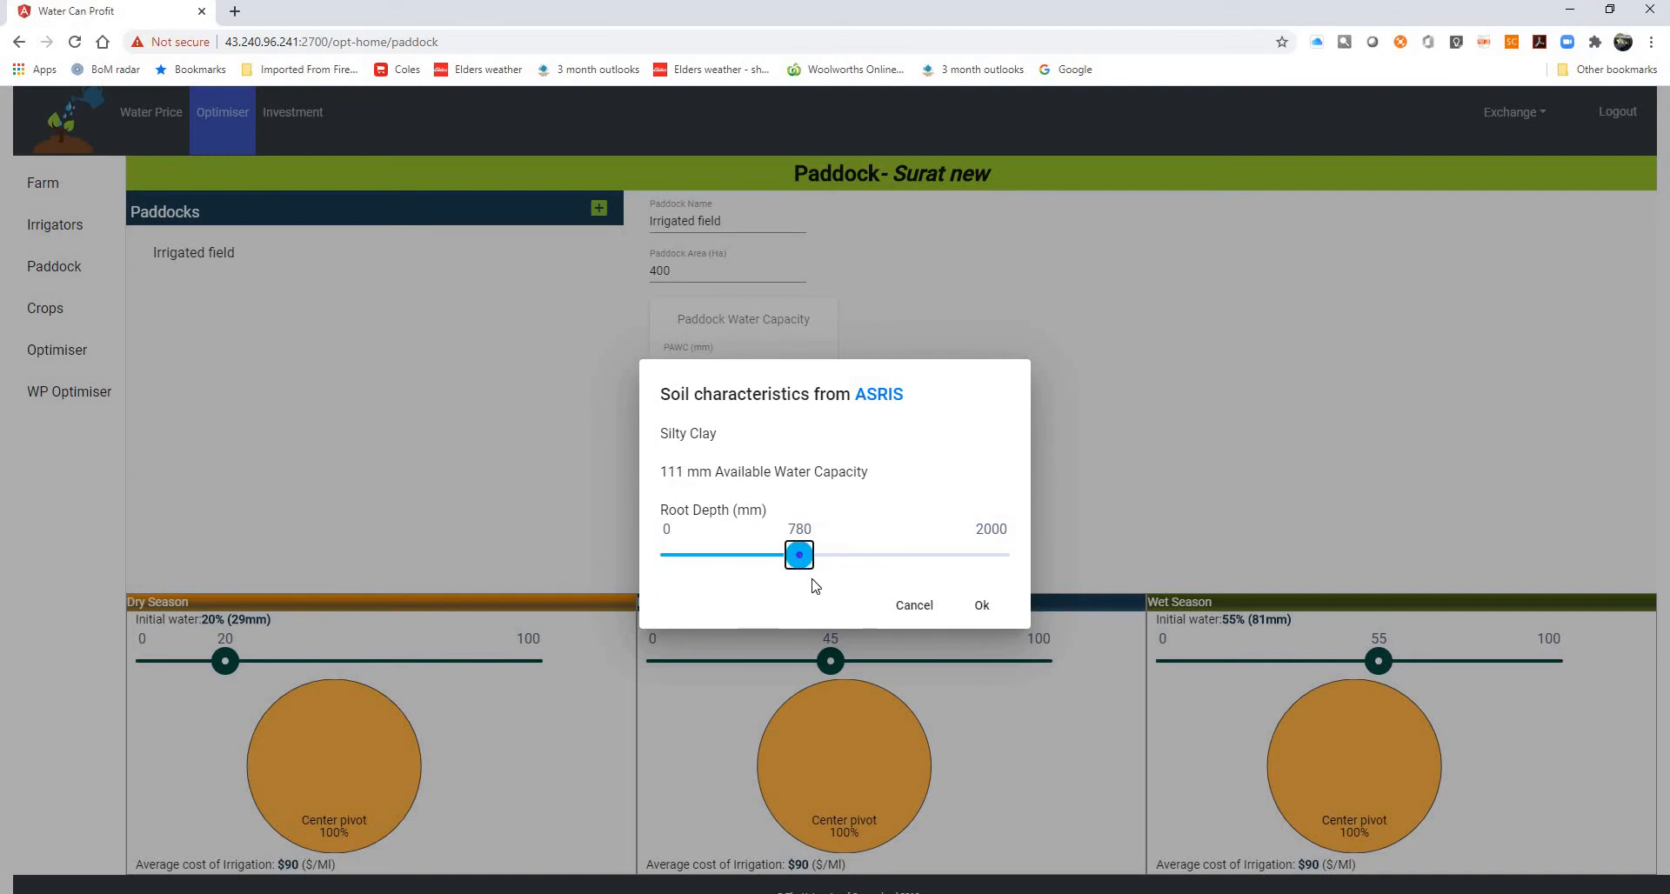
pyautogui.click(981, 607)
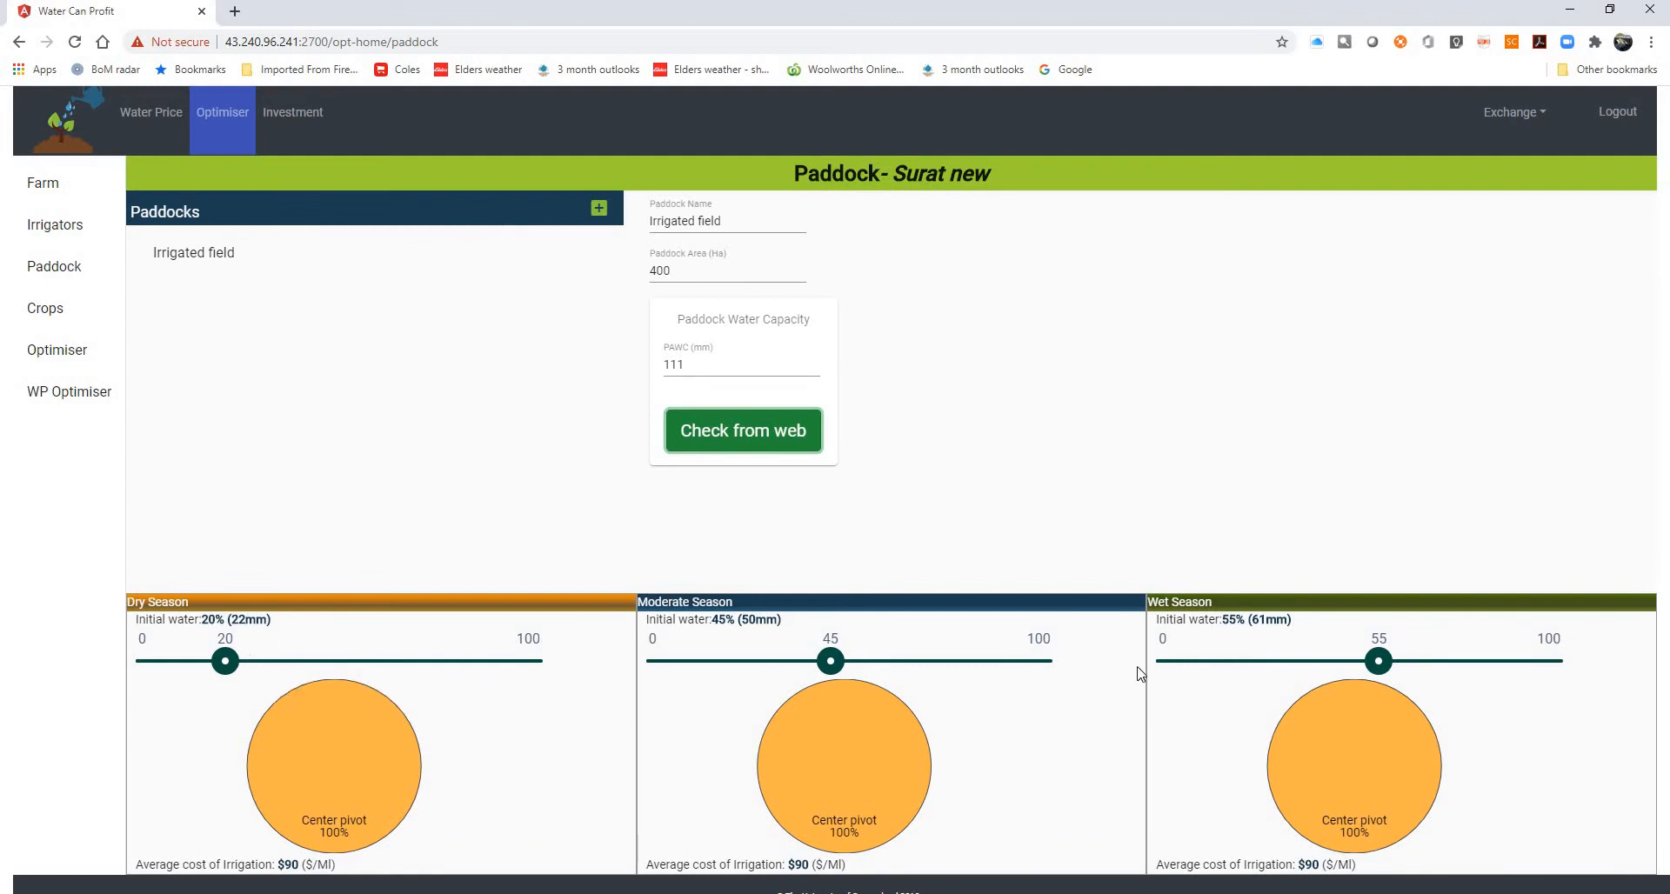
# Set the Irrigated field paddock's initial water to 15% for the dry season and 100% for the wet season
pyautogui.click(206, 661)
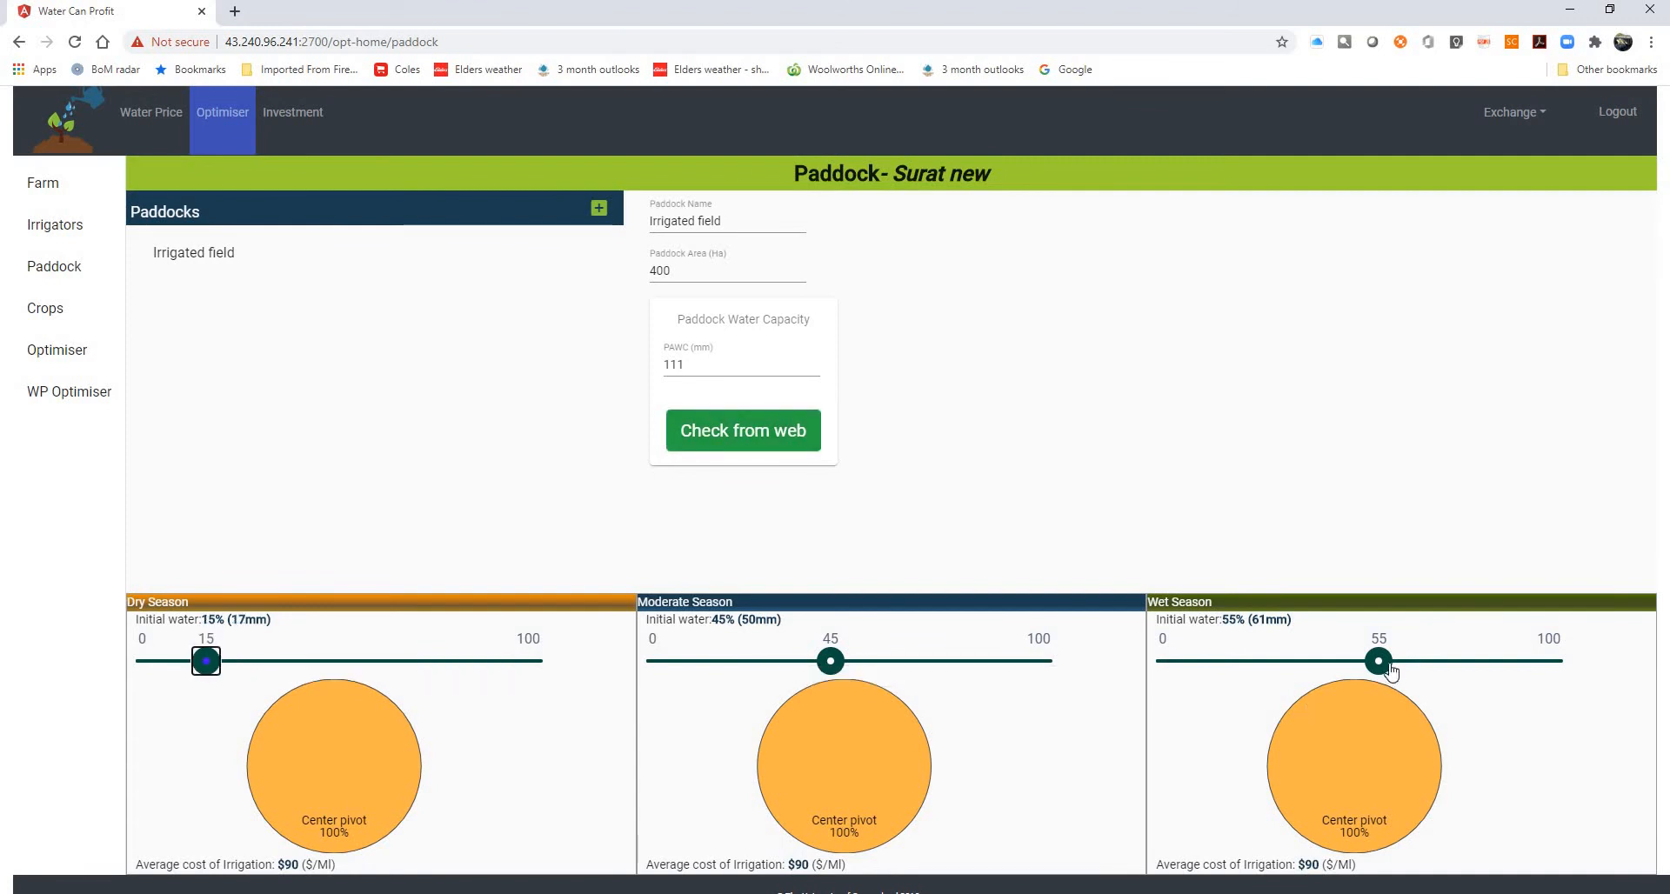
pyautogui.click(1551, 661)
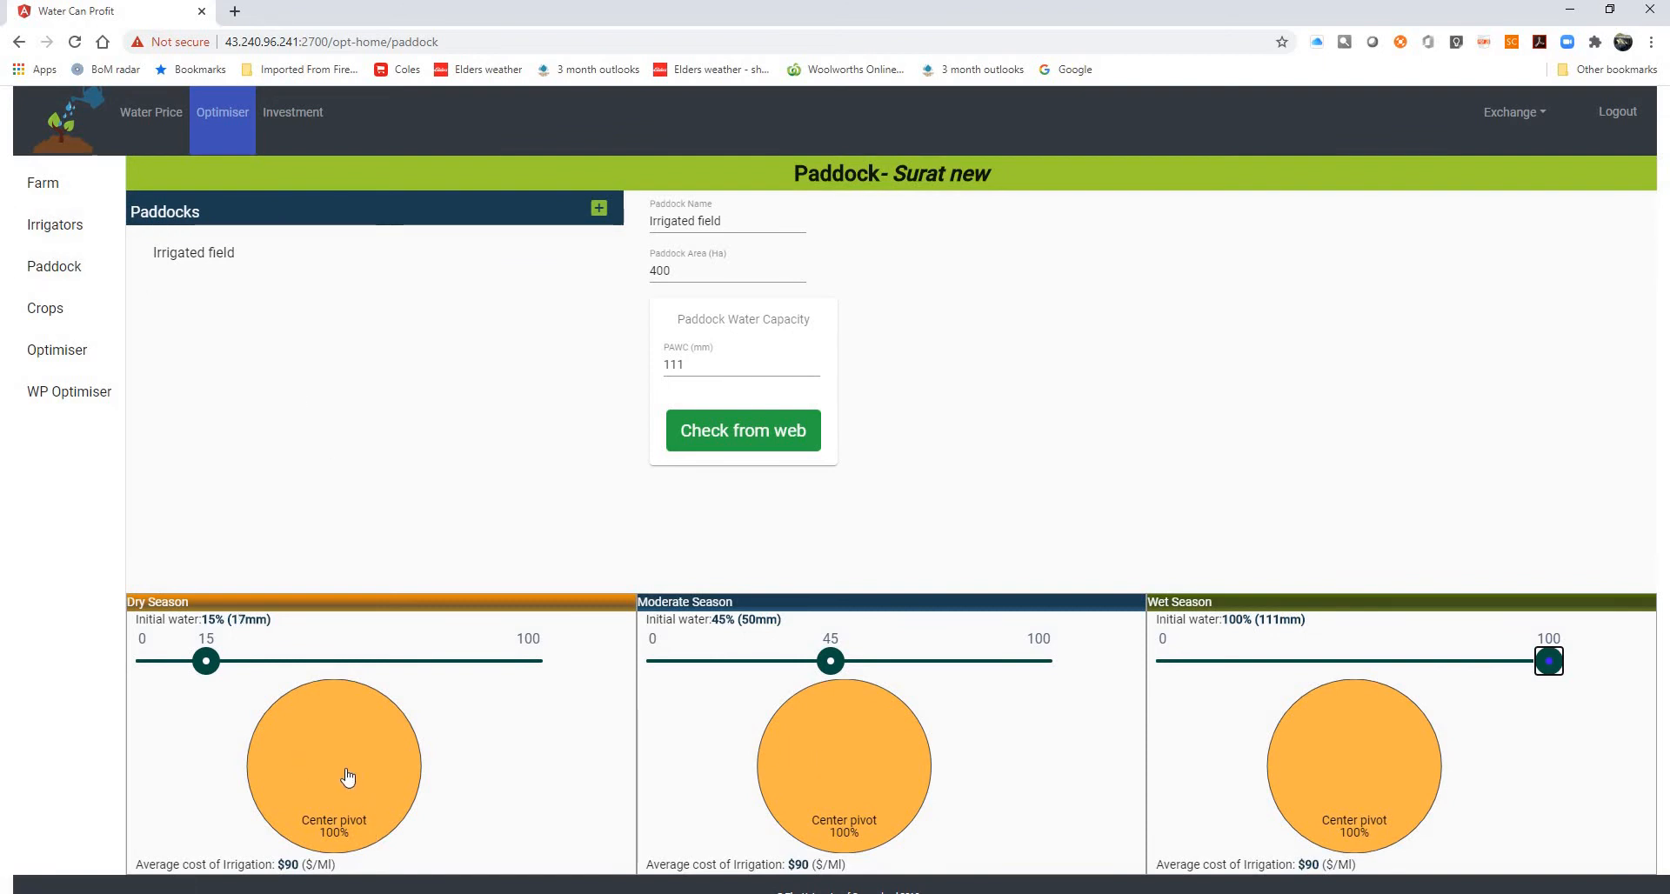
# Duplicate the Center pivot irrigator and name the copy Furrow
pyautogui.click(69, 228)
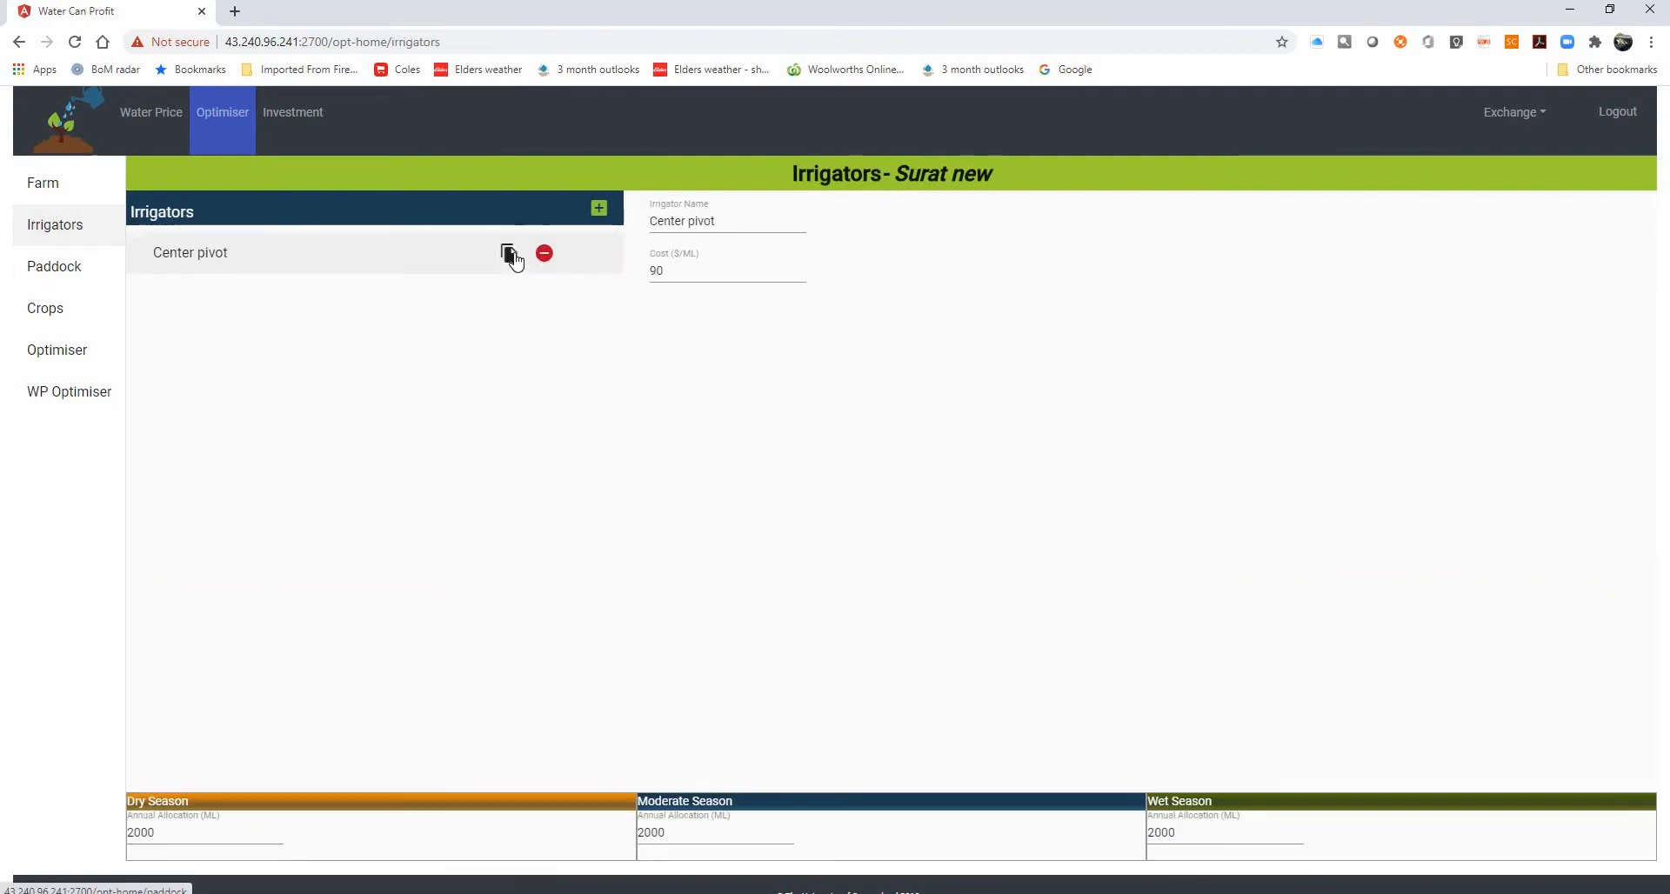
pyautogui.click(510, 254)
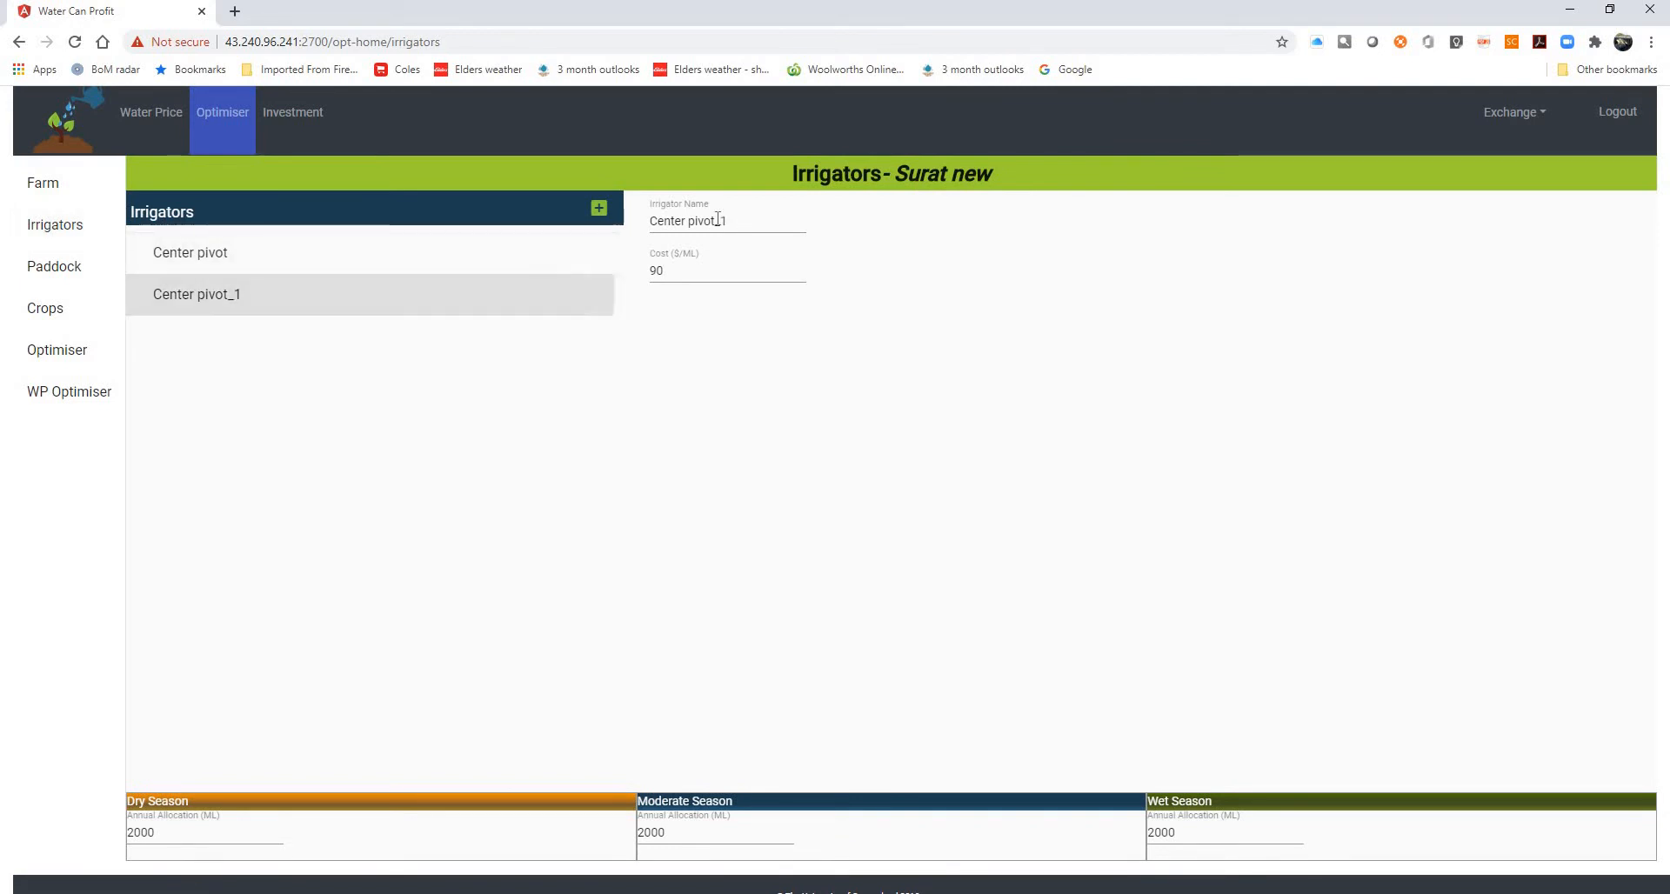
pyautogui.hotkey('ctrl', 'a')
pyautogui.write('Te')
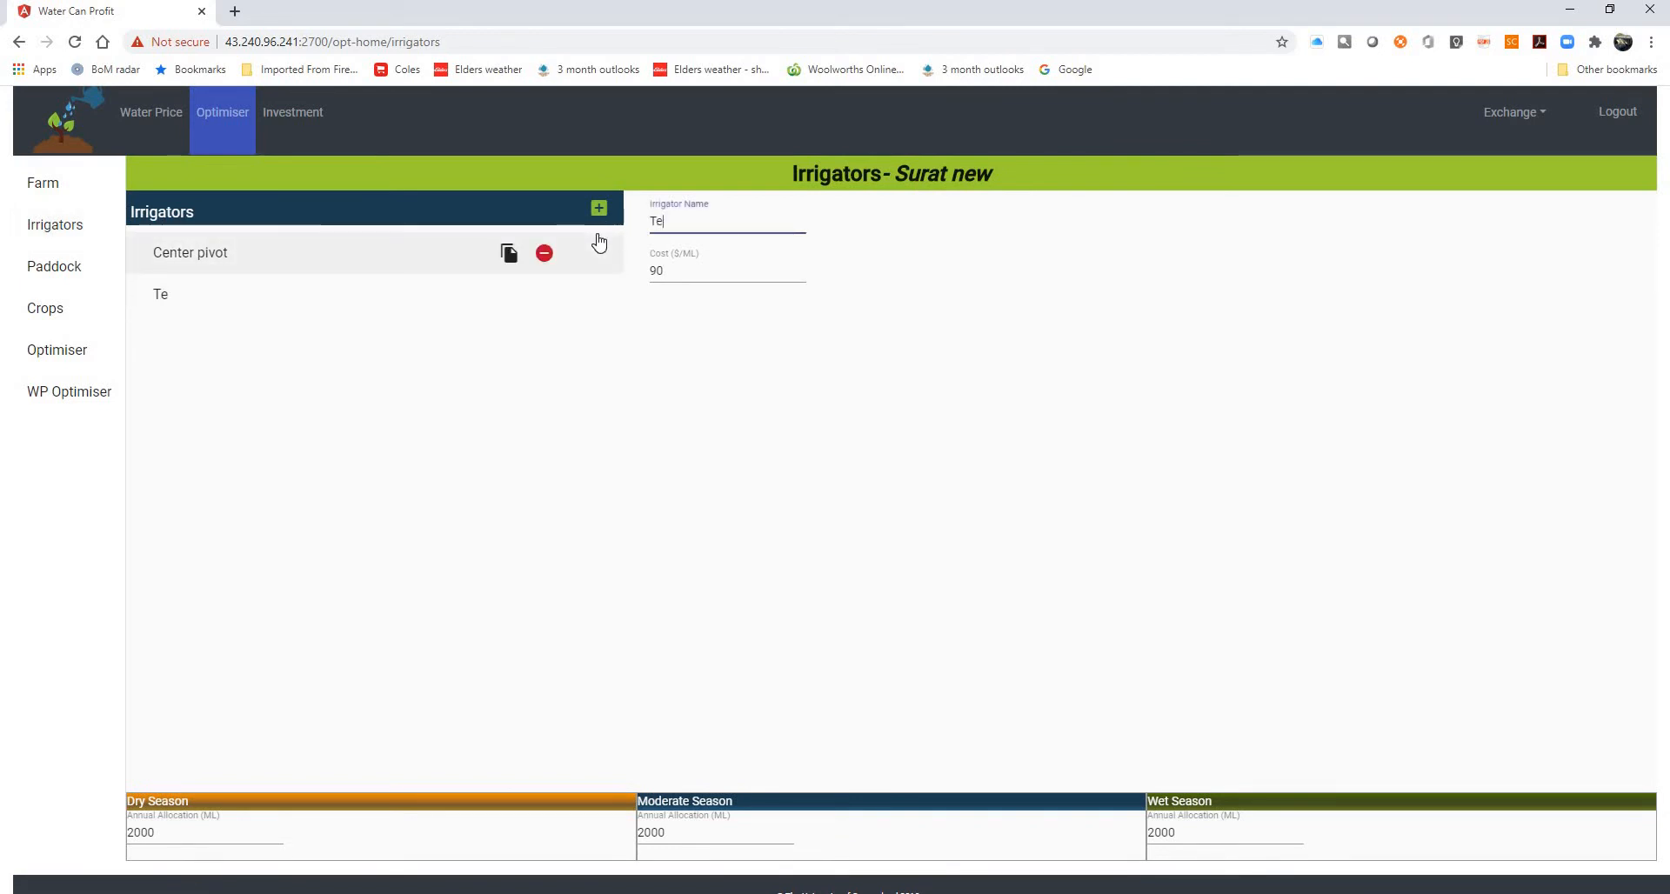
pyautogui.press('BackSpace')
pyautogui.press('BackSpace')
pyautogui.write('Furrow')
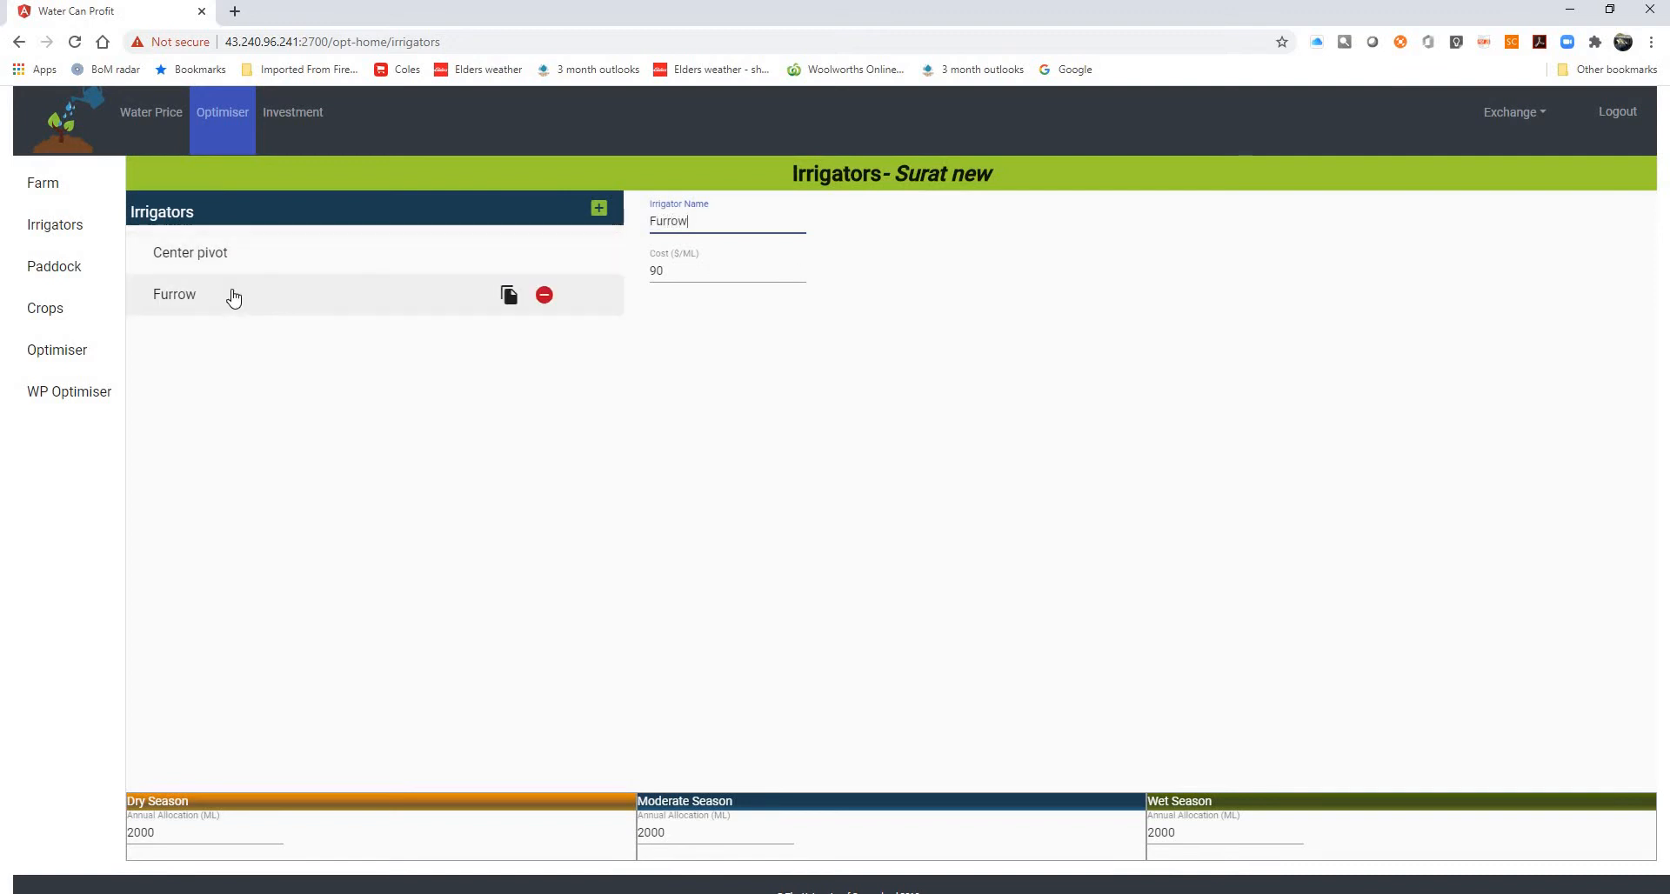
# Set the paddock's dry-season irrigator split to 85% Center pivot and 15% Furrow
pyautogui.click(54, 271)
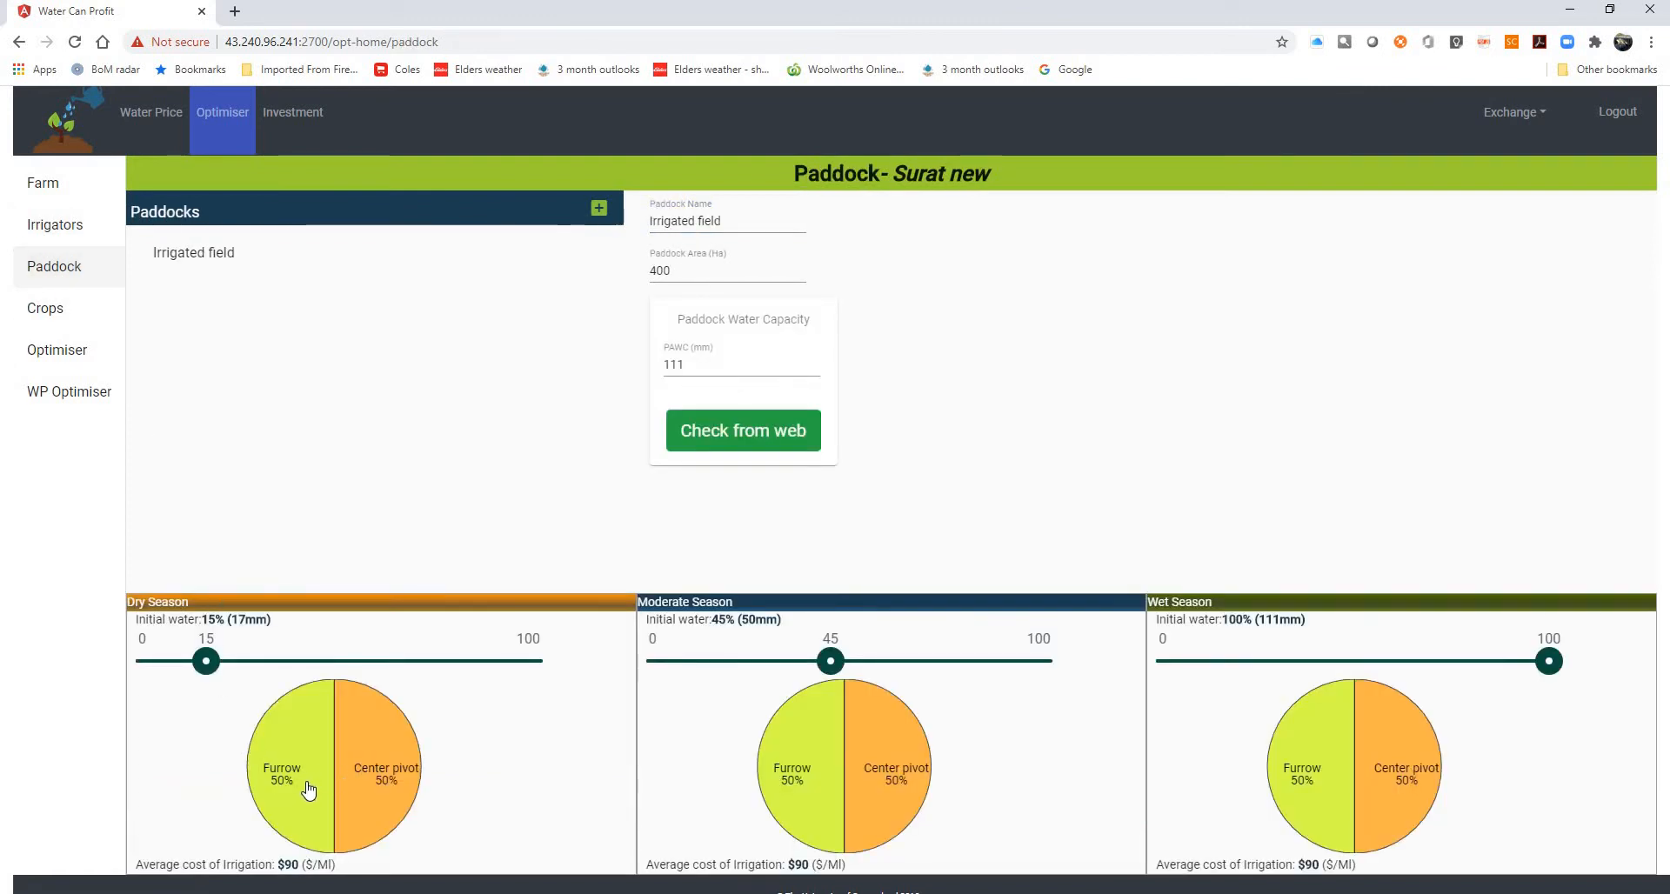
pyautogui.click(366, 757)
pyautogui.doubleClick(366, 757)
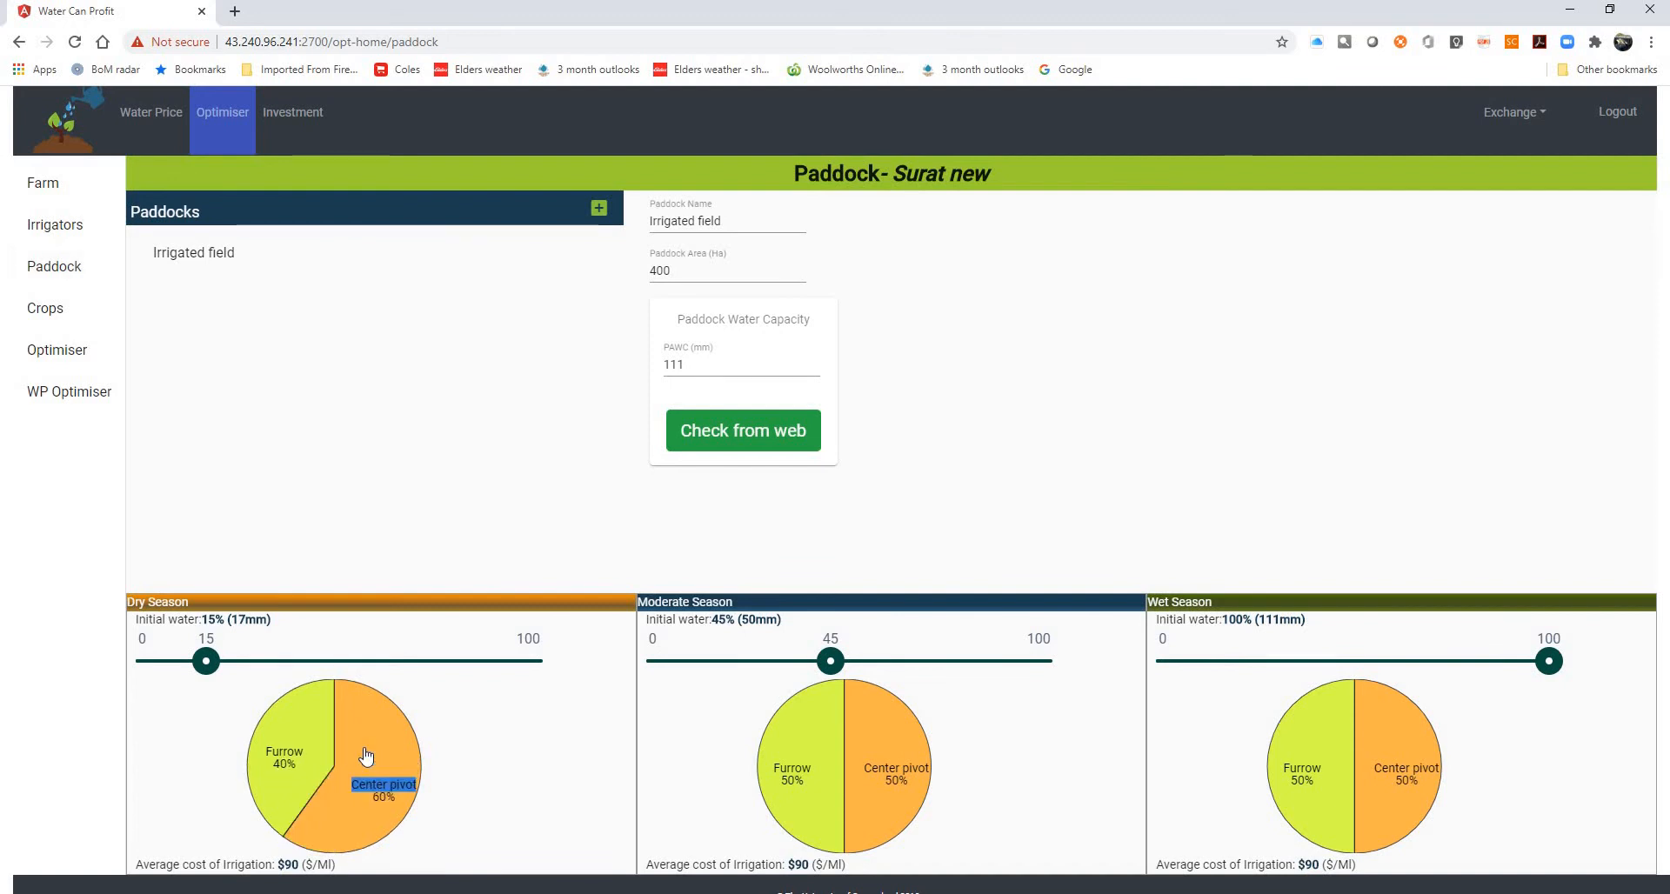
pyautogui.click(366, 757)
pyautogui.click(366, 757)
pyautogui.click(366, 757)
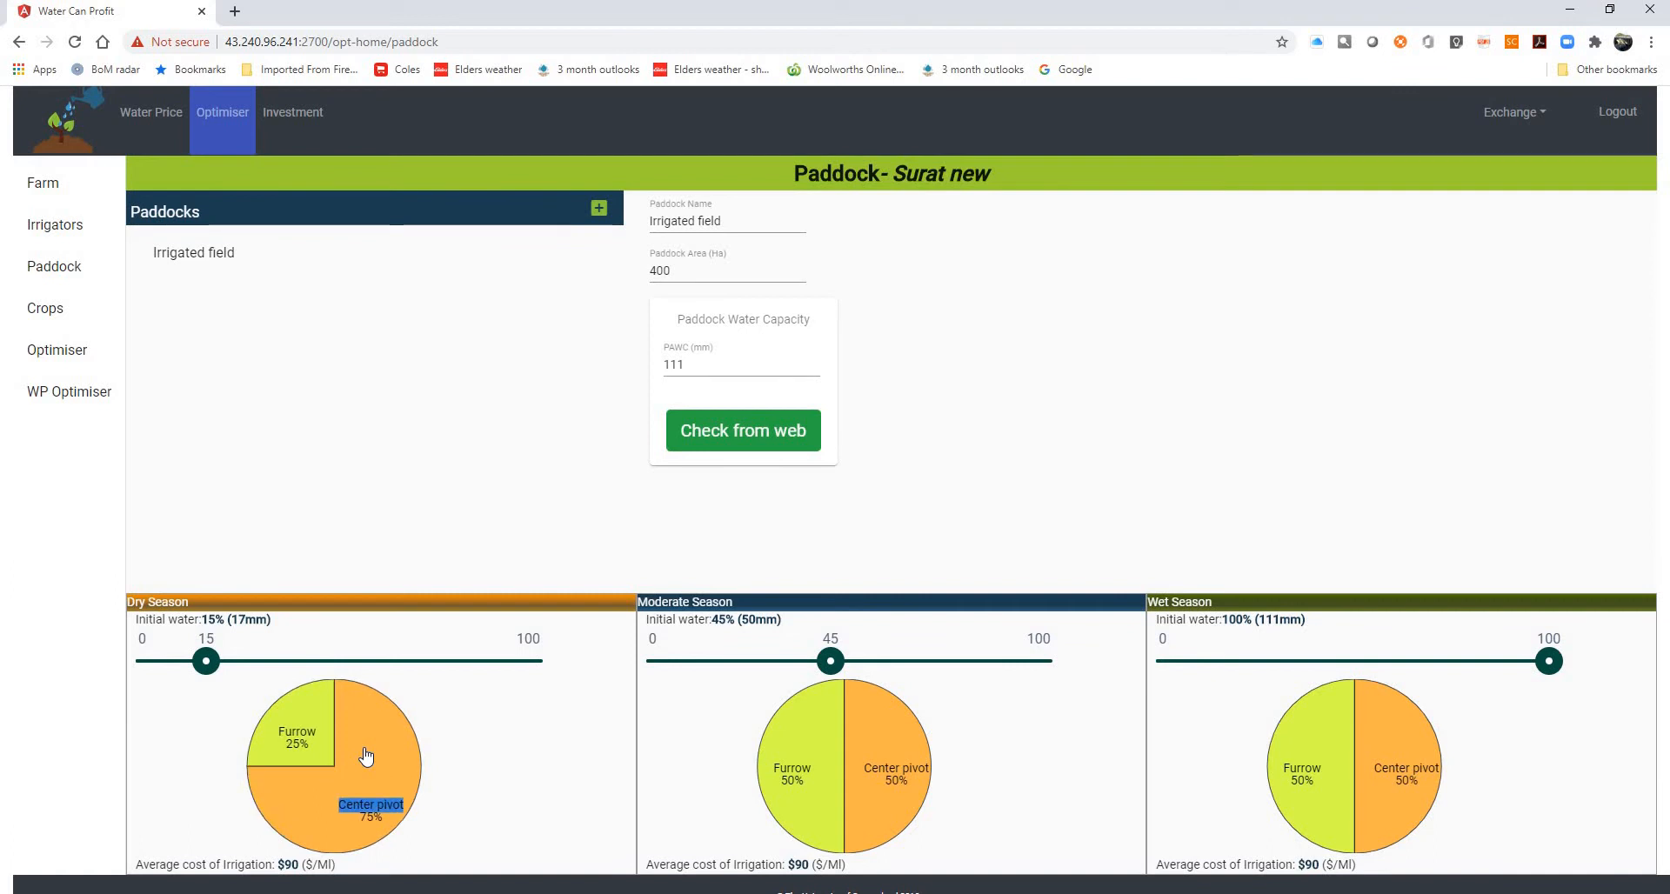
pyautogui.click(366, 756)
pyautogui.click(366, 757)
# Set the paddock's wet-season irrigator split to 75% Furrow and 25% Center pivot
pyautogui.doubleClick(1335, 753)
pyautogui.doubleClick(1335, 753)
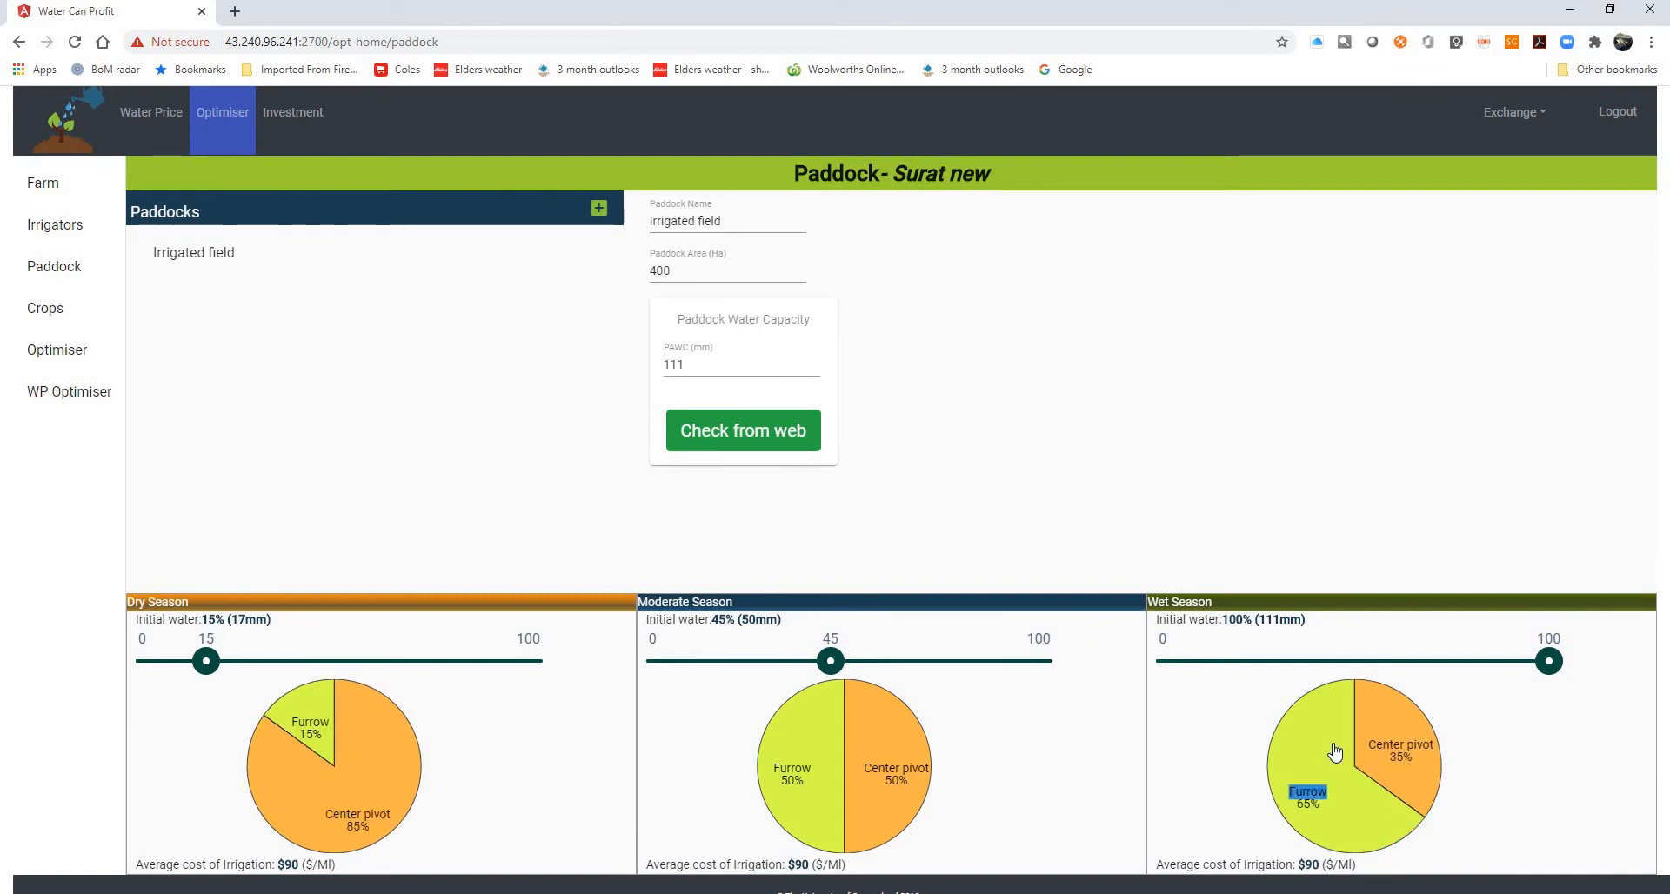
pyautogui.click(1335, 753)
pyautogui.click(1335, 753)
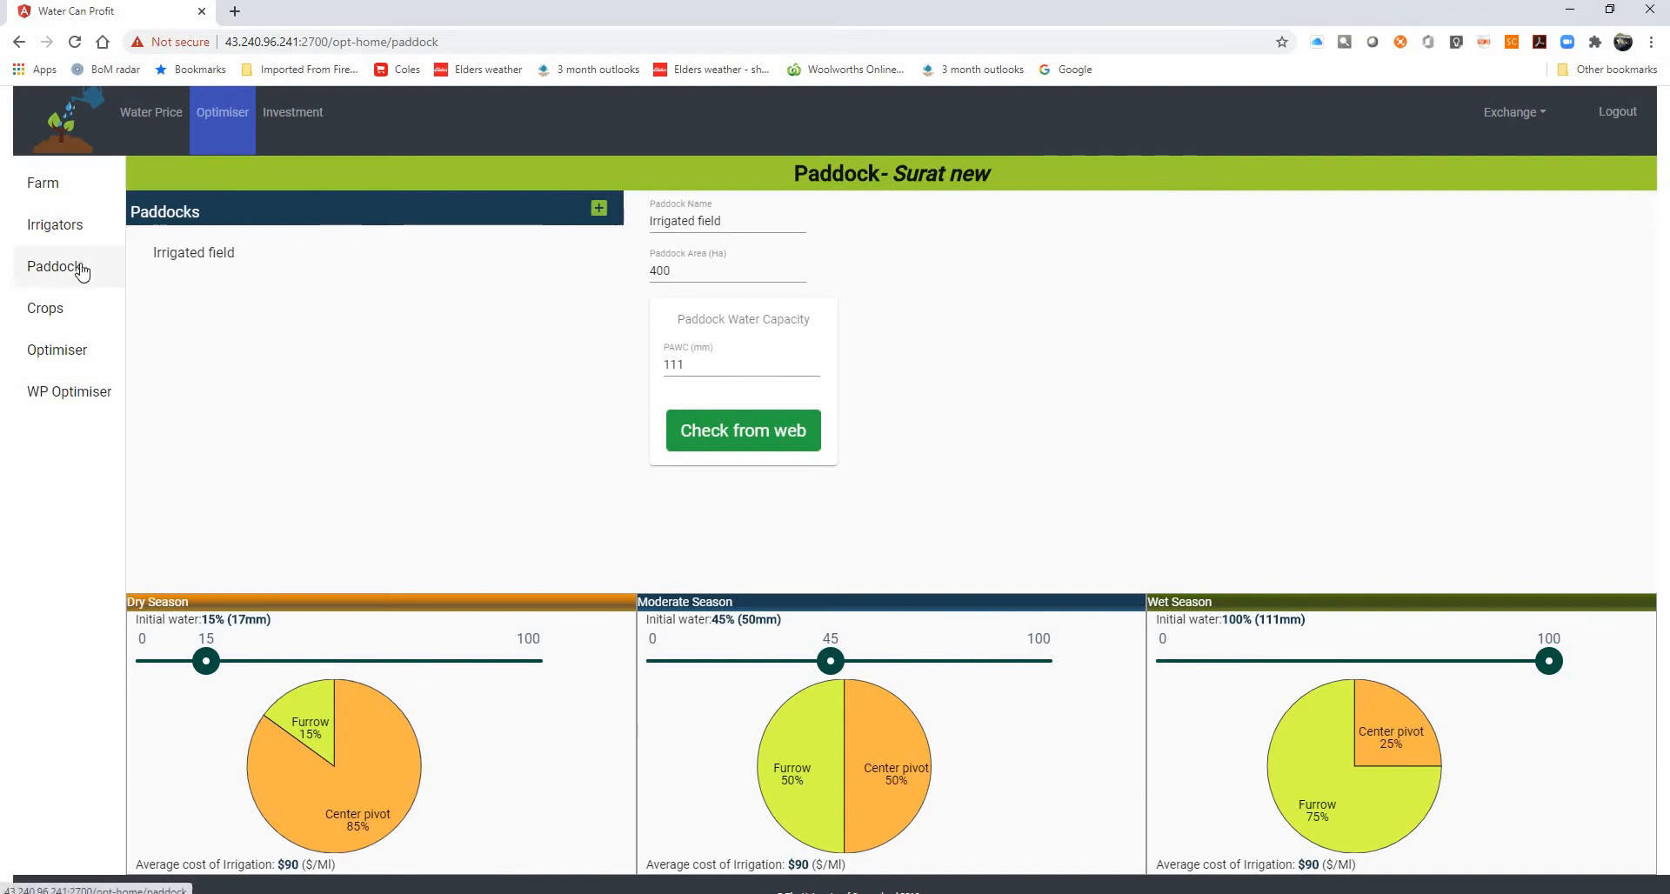
# Delete the Furrow irrigator and check the paddock's irrigator split for each season
pyautogui.click(57, 226)
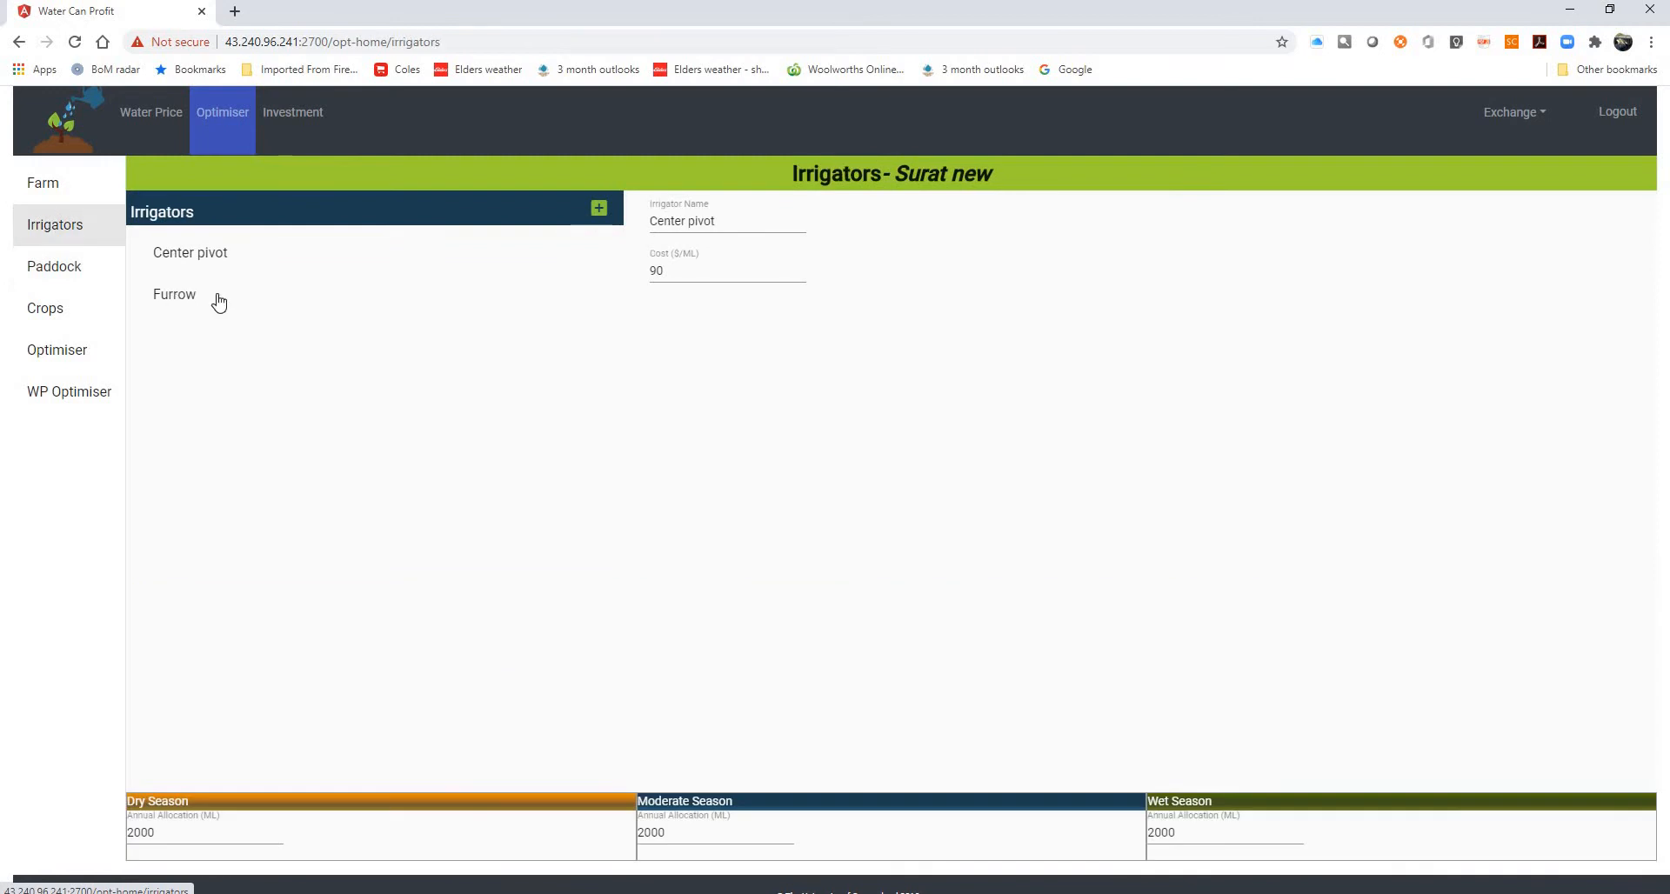
pyautogui.click(217, 296)
pyautogui.click(545, 297)
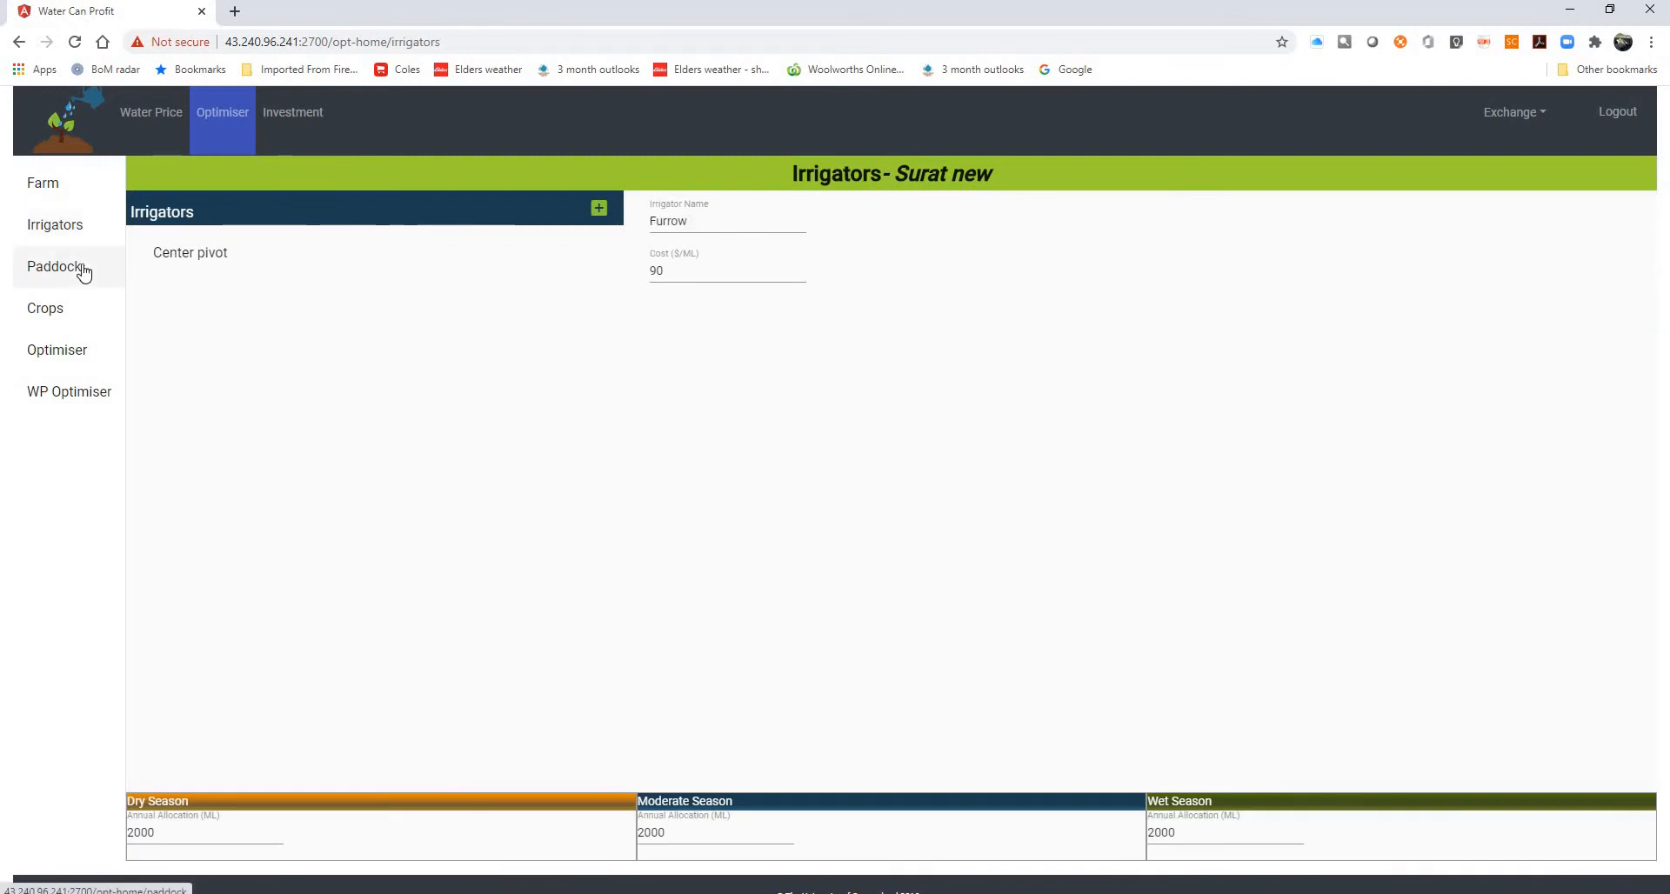
pyautogui.click(82, 267)
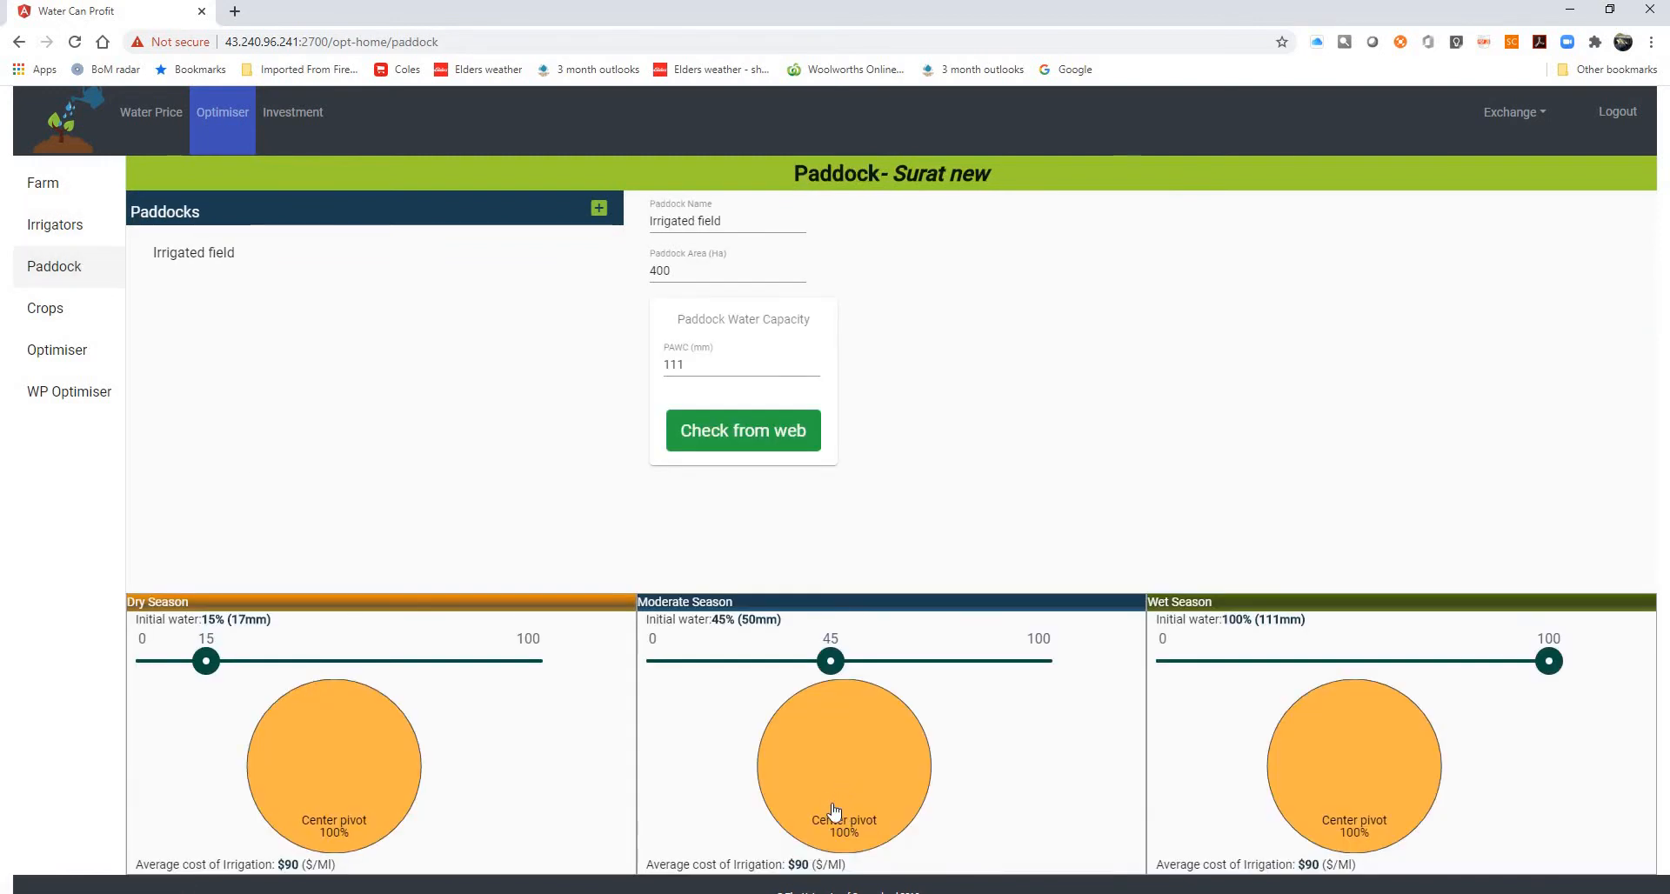
# Review the yields, irrigation limits and sale prices of the Irrigated mungbeans and Irrigated wheat crops
pyautogui.click(76, 315)
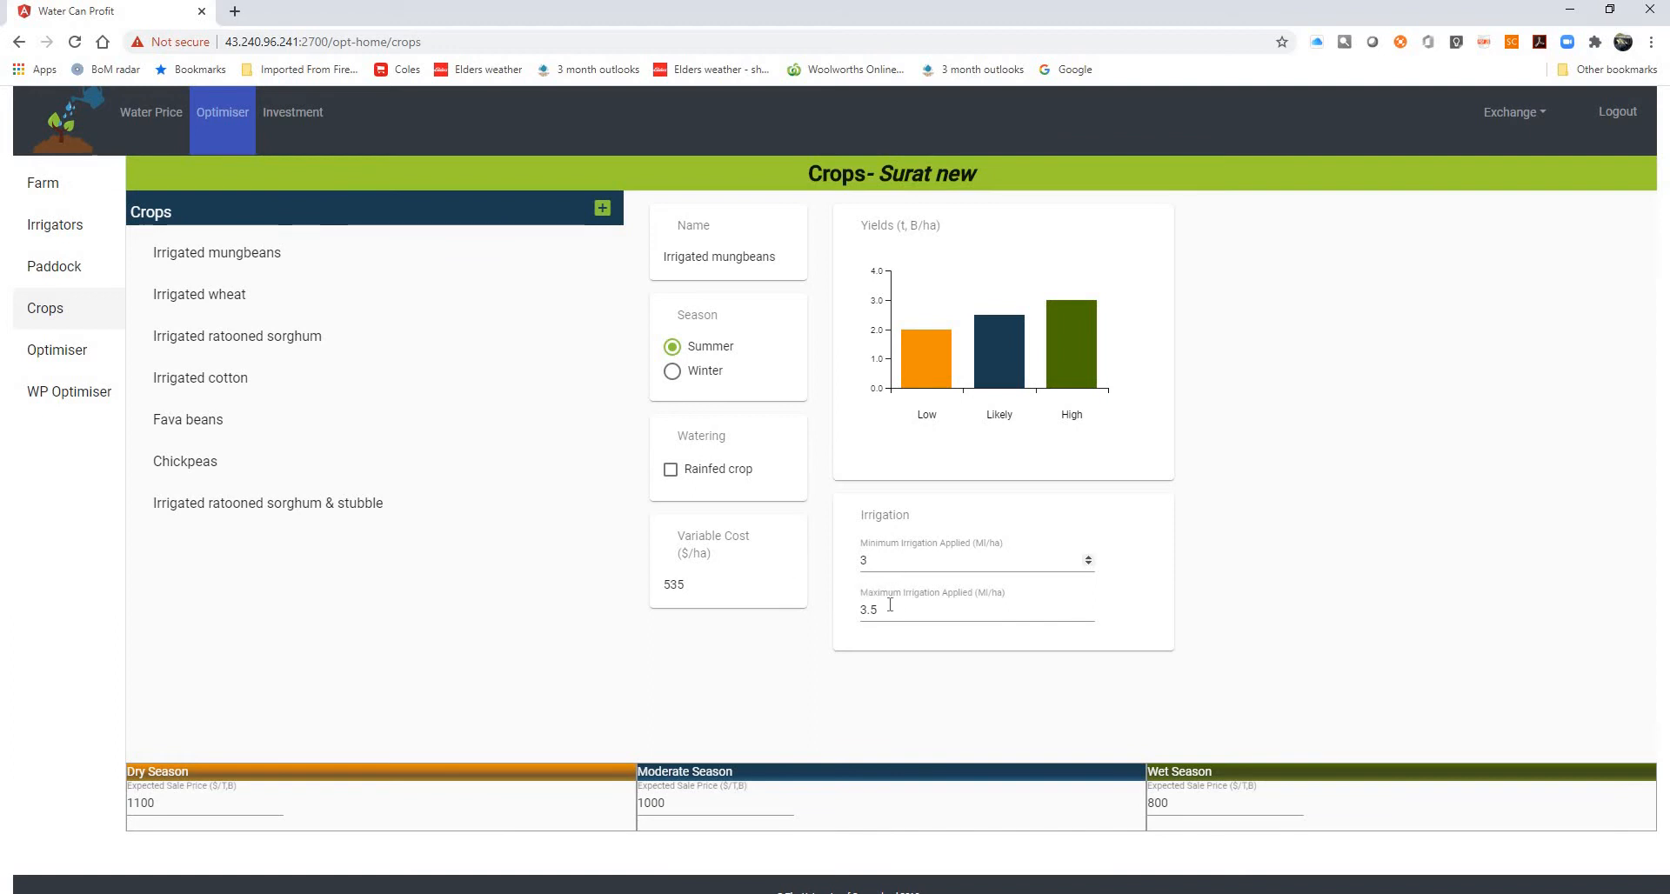
pyautogui.click(272, 264)
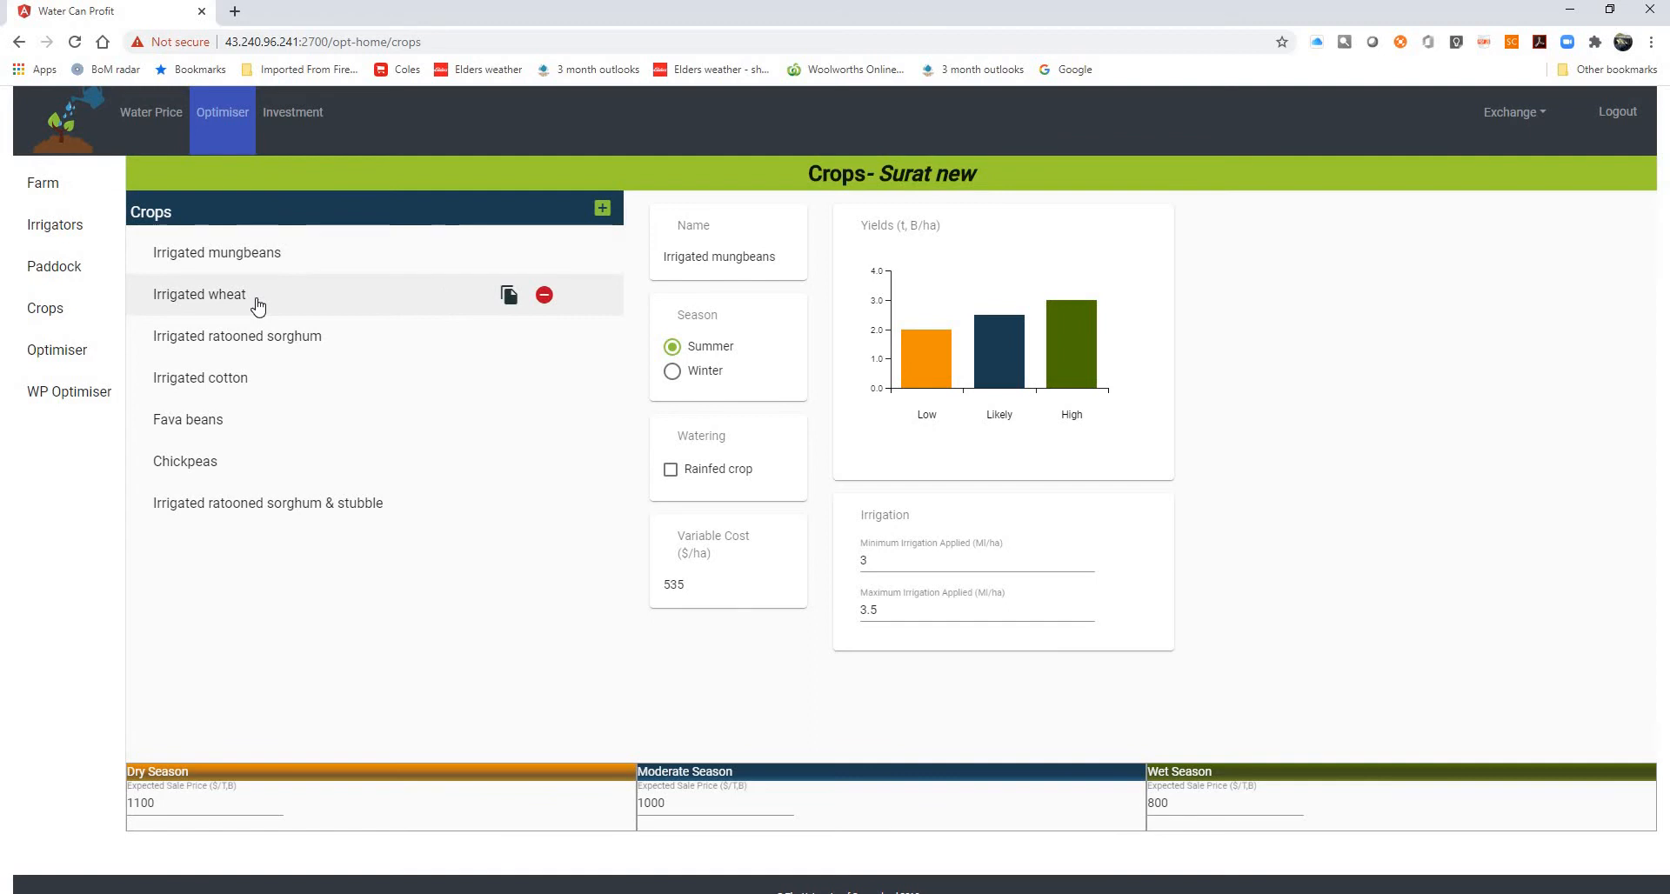
pyautogui.click(258, 304)
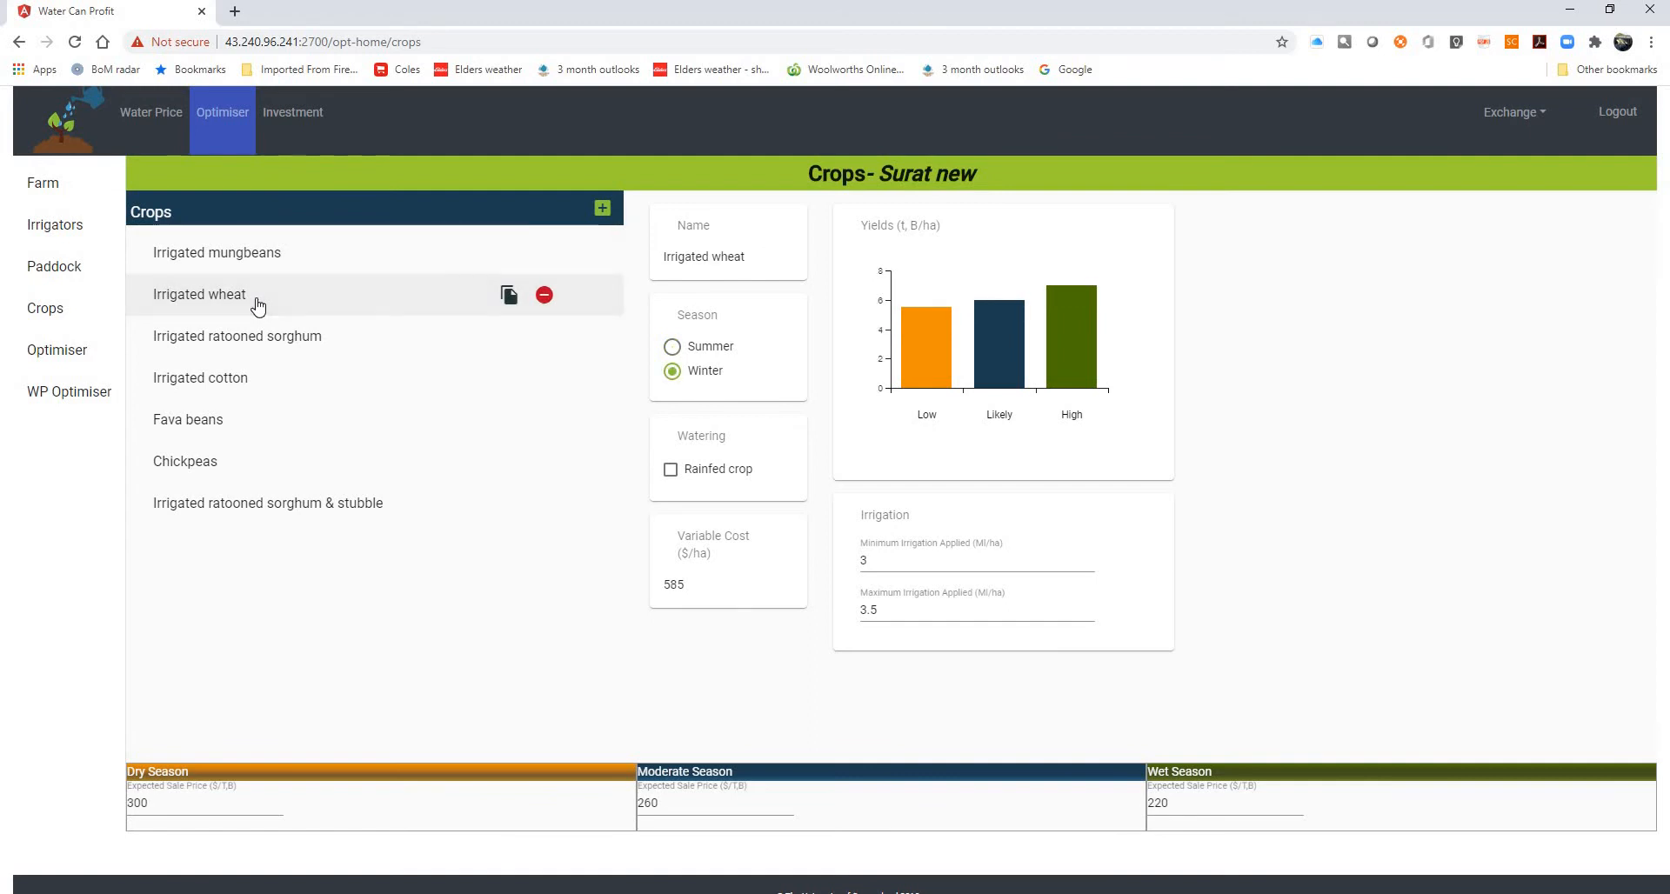
pyautogui.click(895, 608)
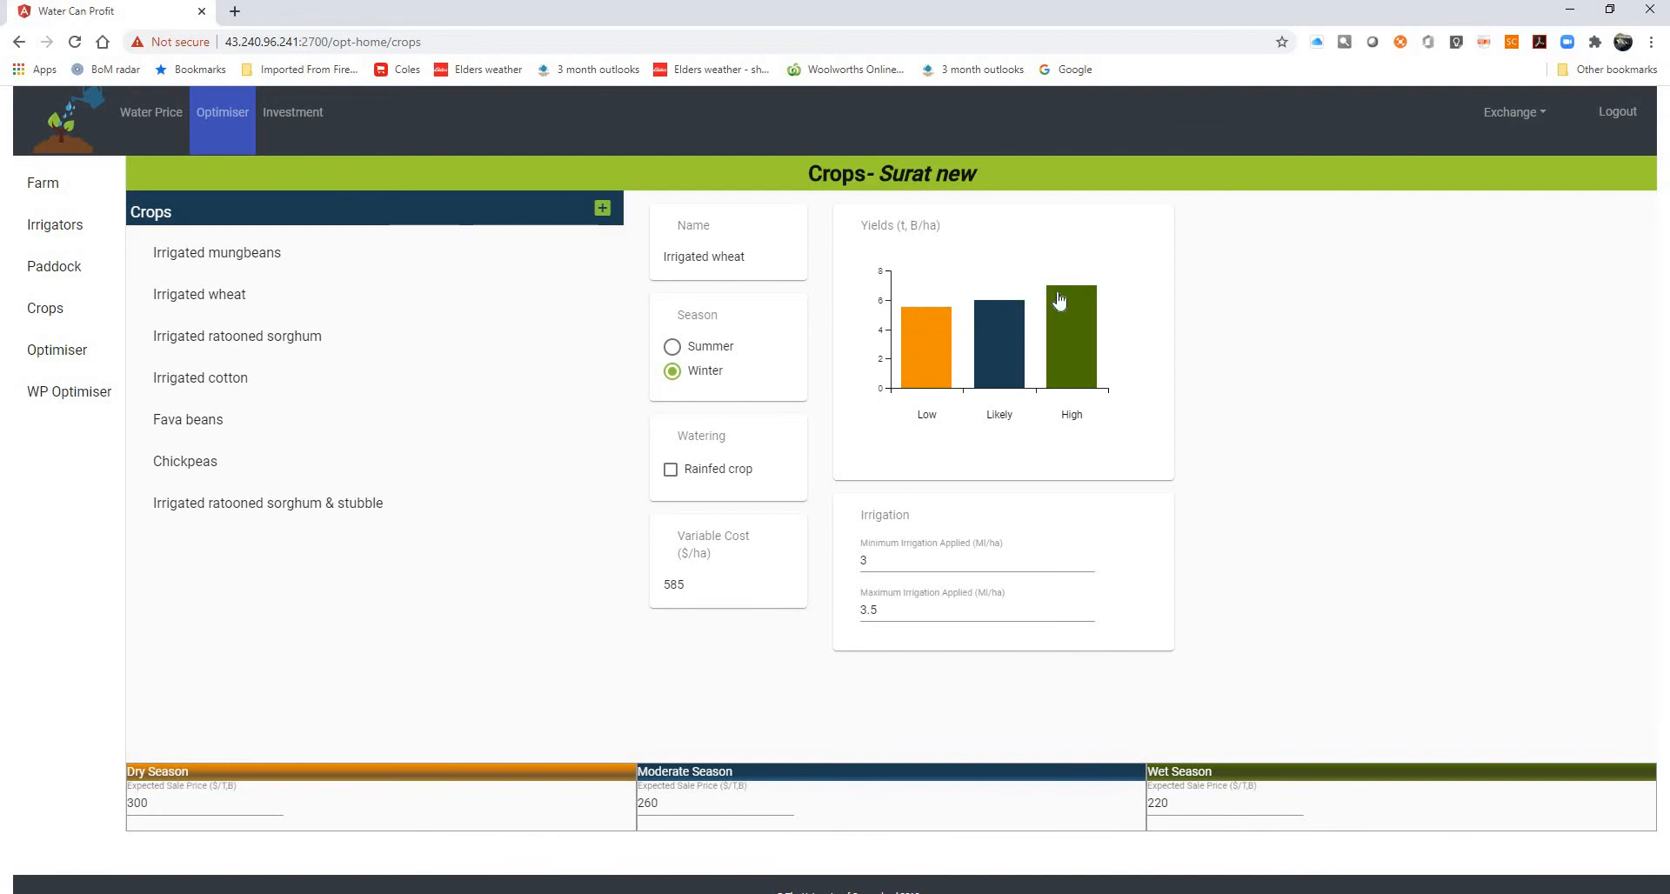
pyautogui.moveTo(288, 340)
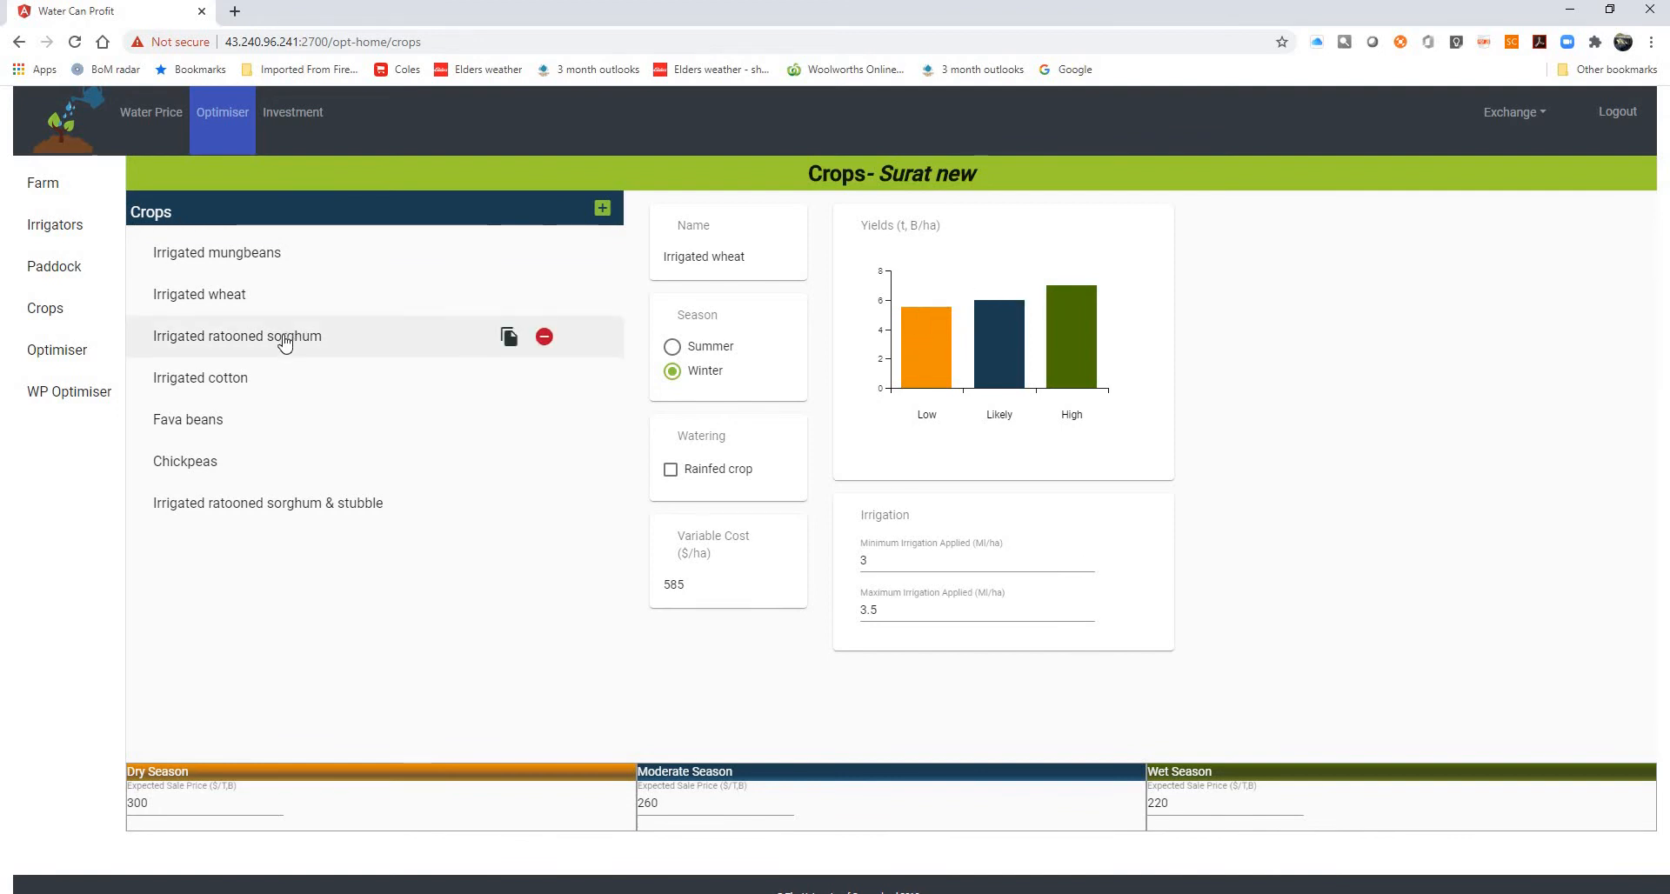
# Delete the Irrigated ratooned sorghum & stubble crop from the farm's crop list
pyautogui.click(276, 512)
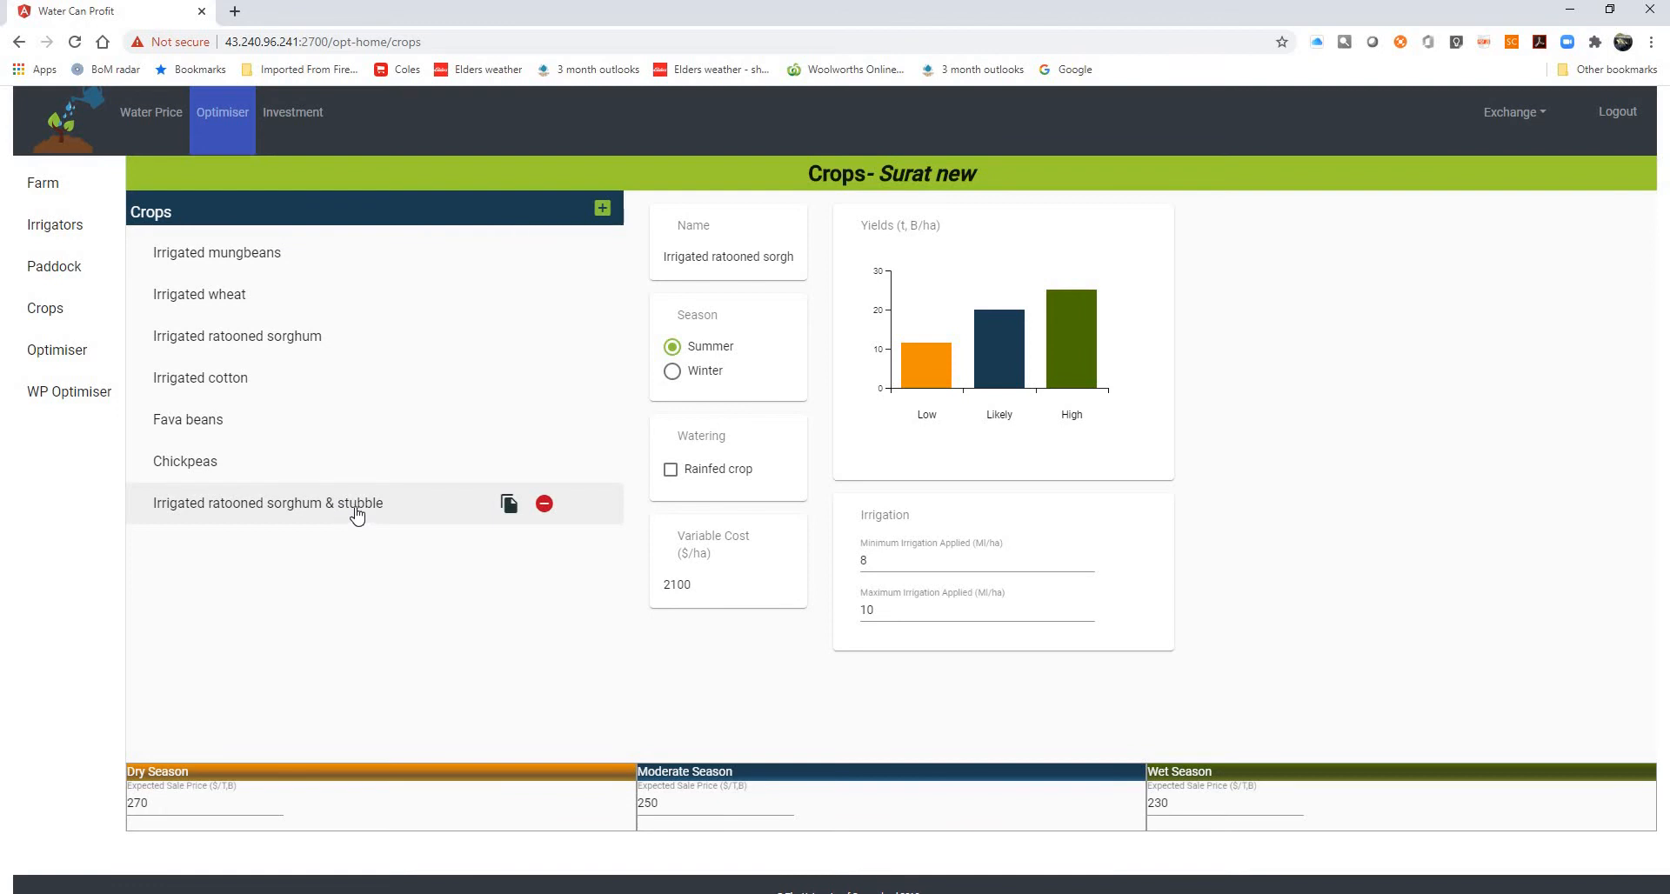
pyautogui.moveTo(213, 512)
pyautogui.click(544, 505)
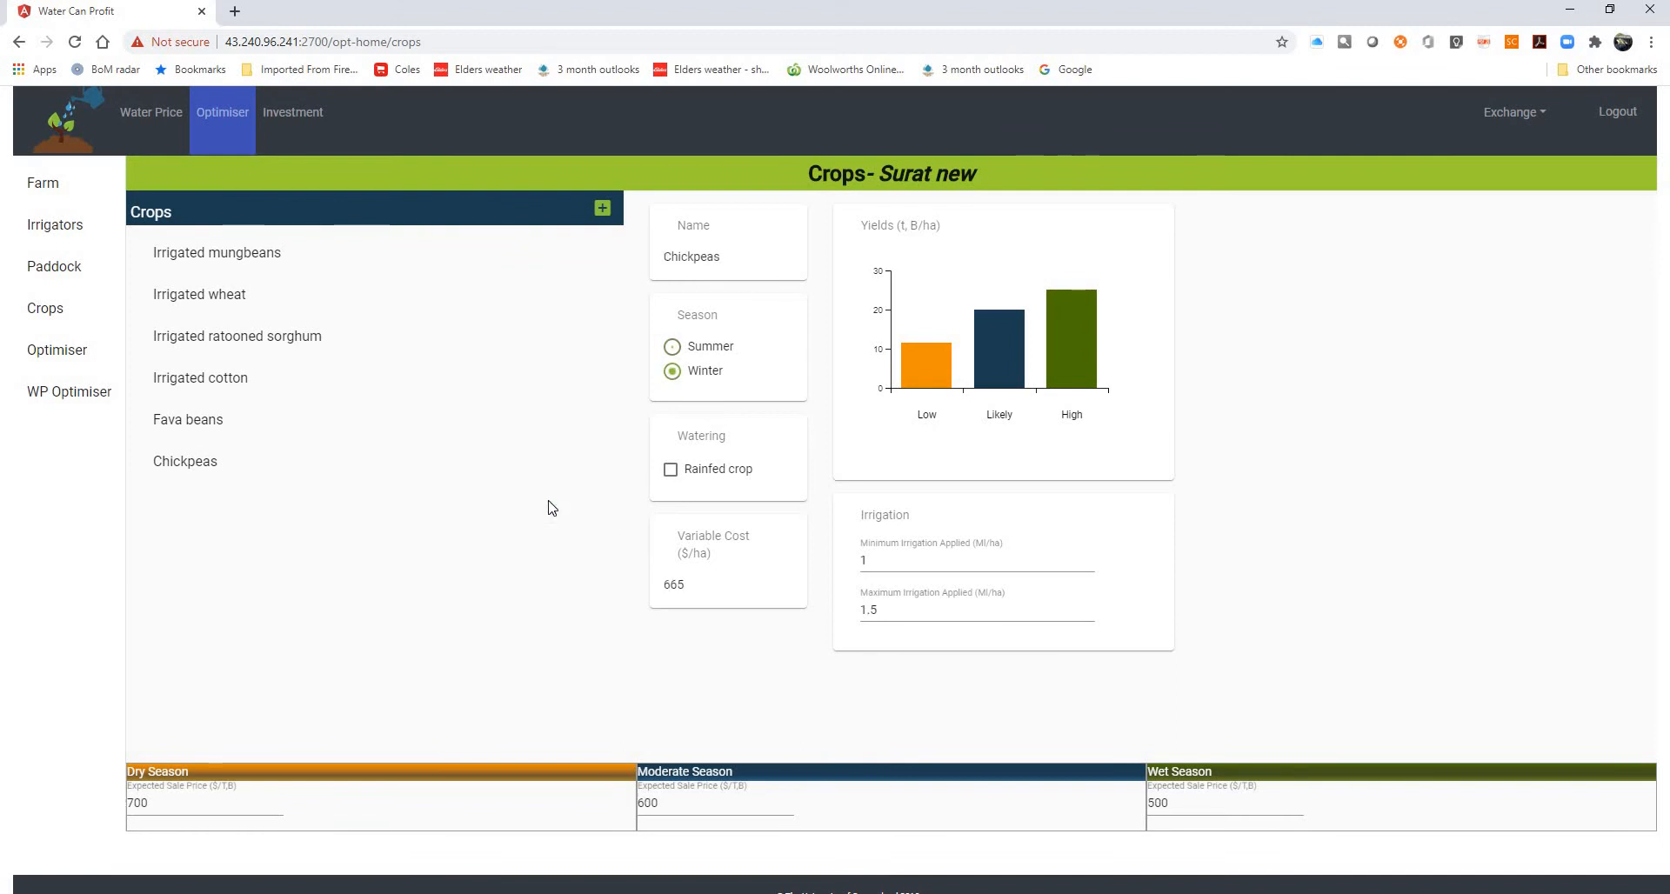
# Review the yields, irrigation limits and seasonal sale prices of the Chickpeas and Irrigated cotton crops
pyautogui.click(209, 462)
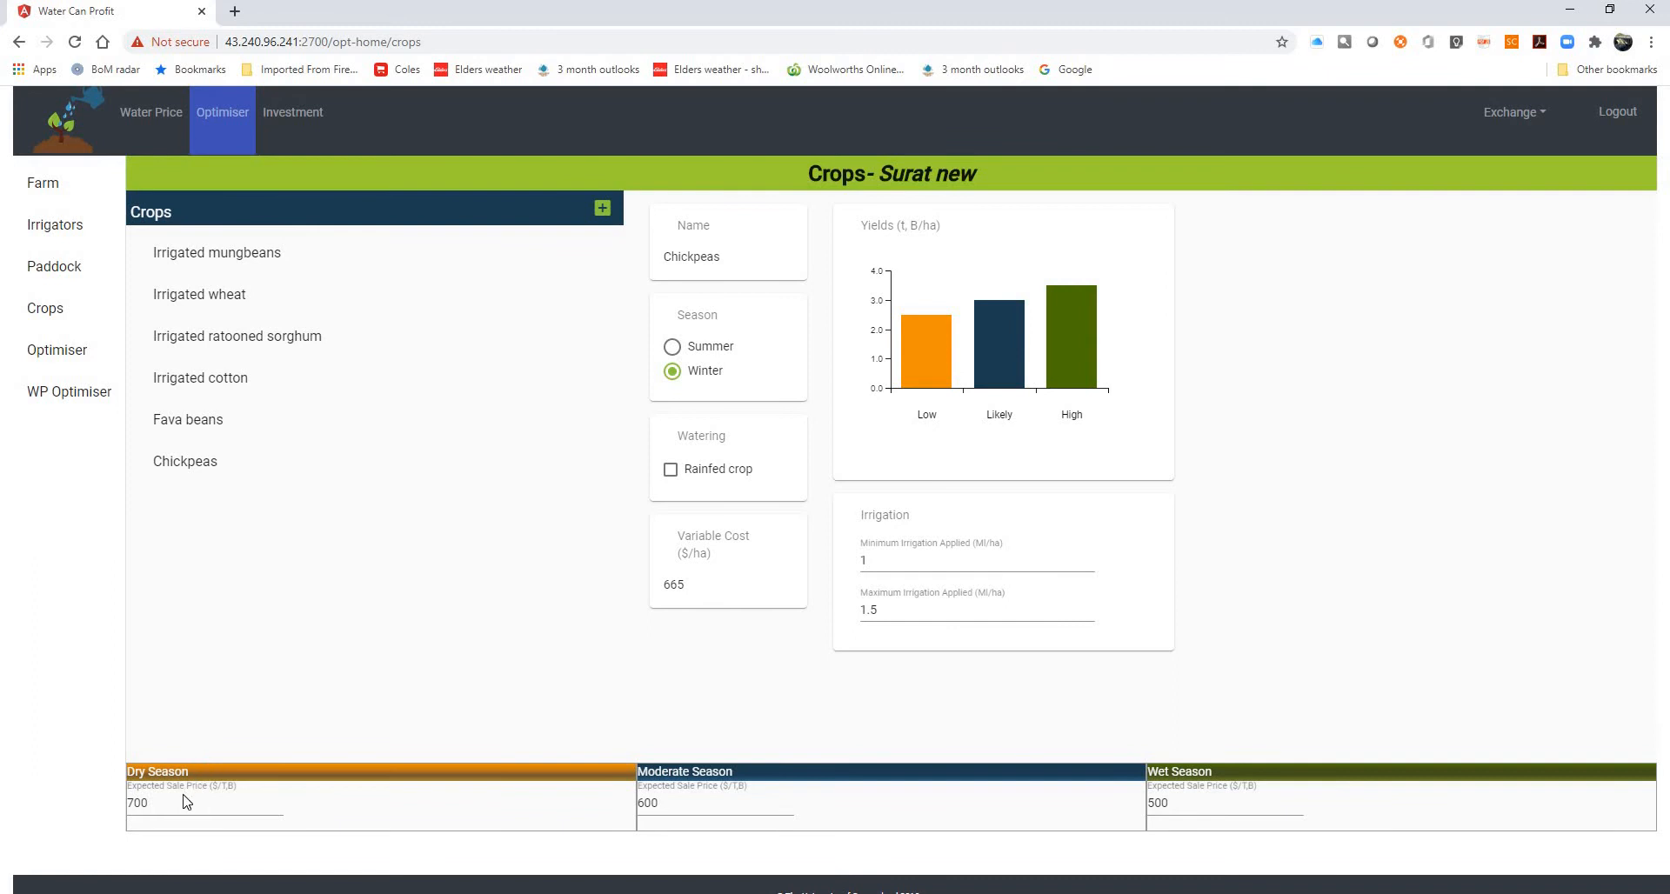
pyautogui.click(228, 388)
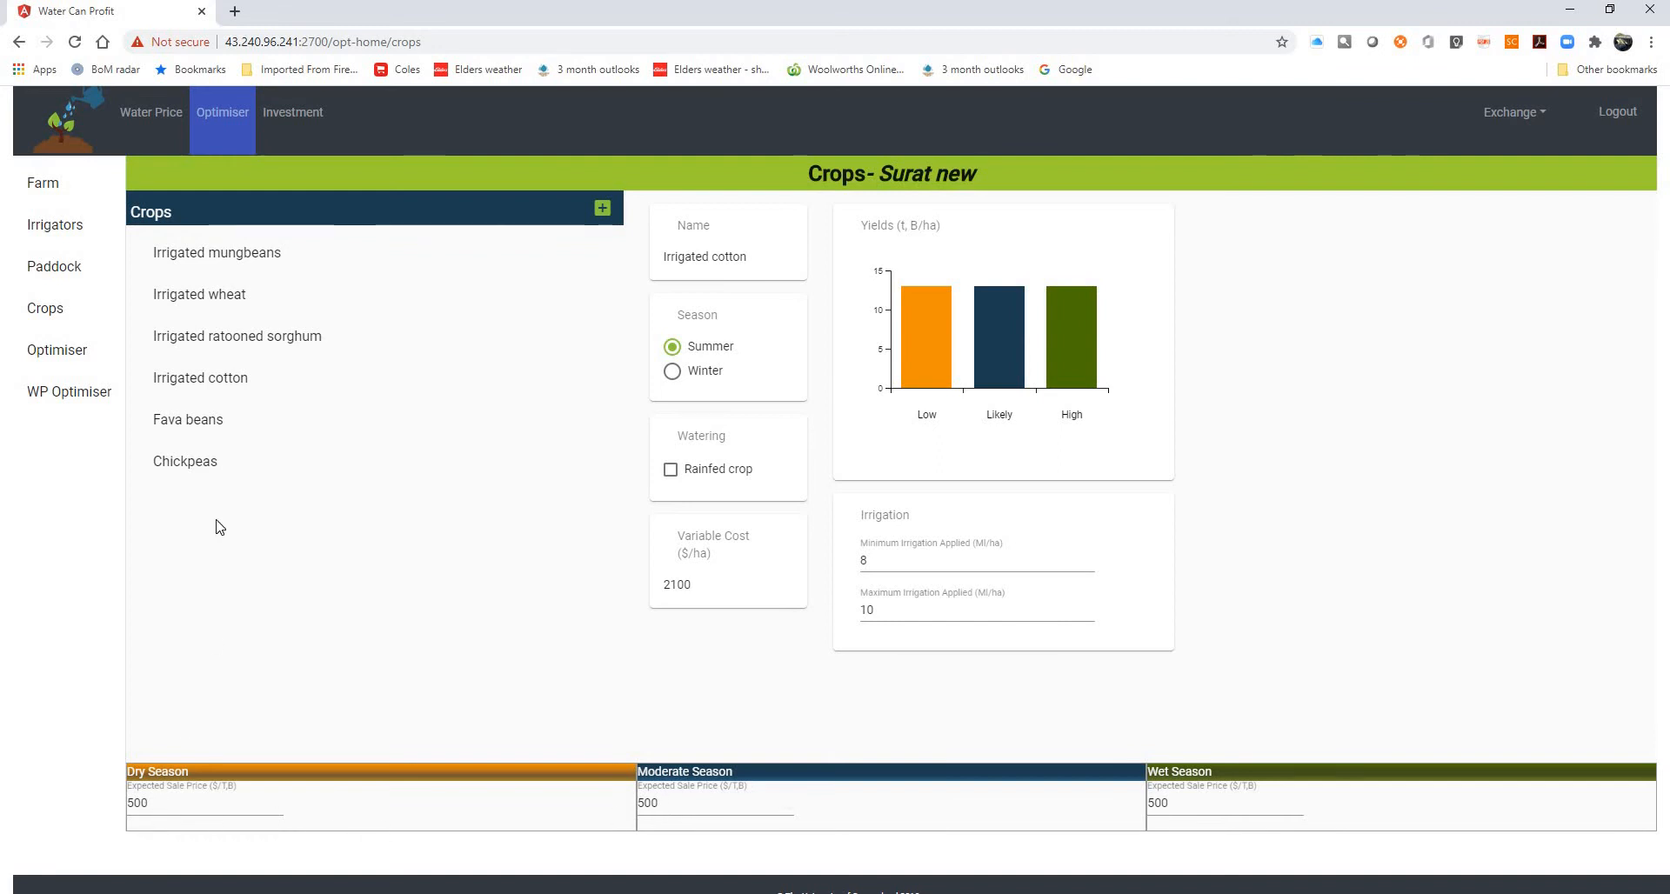
pyautogui.click(73, 315)
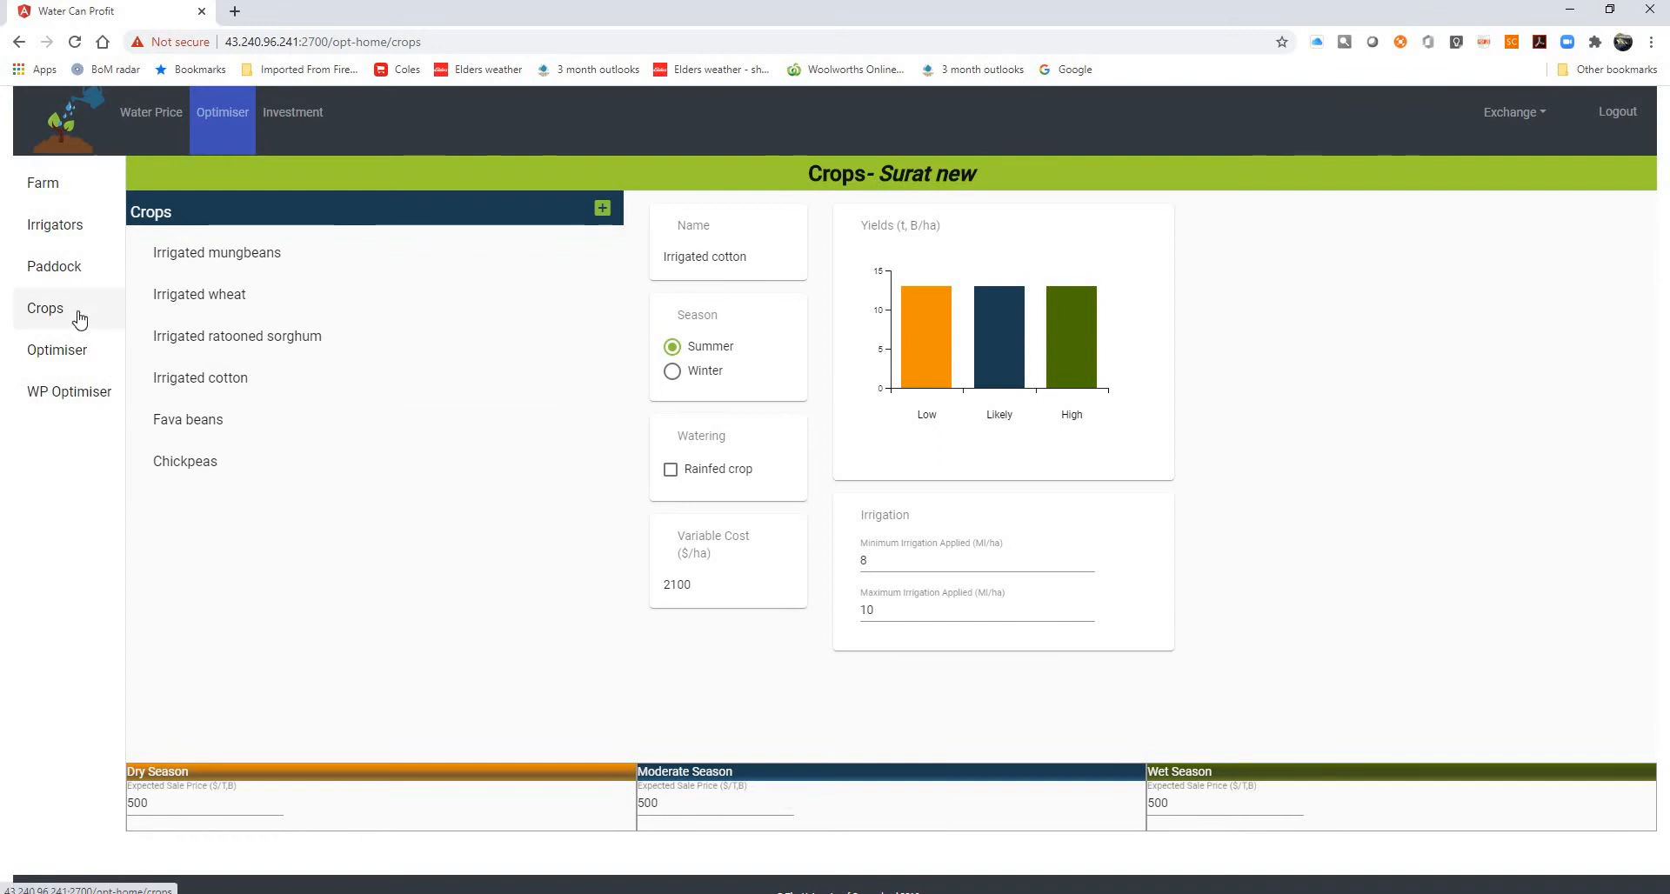
# Run the optimiser's Optimal Areas calculation for the Surat new farm with a Moderate season expectation
pyautogui.click(78, 359)
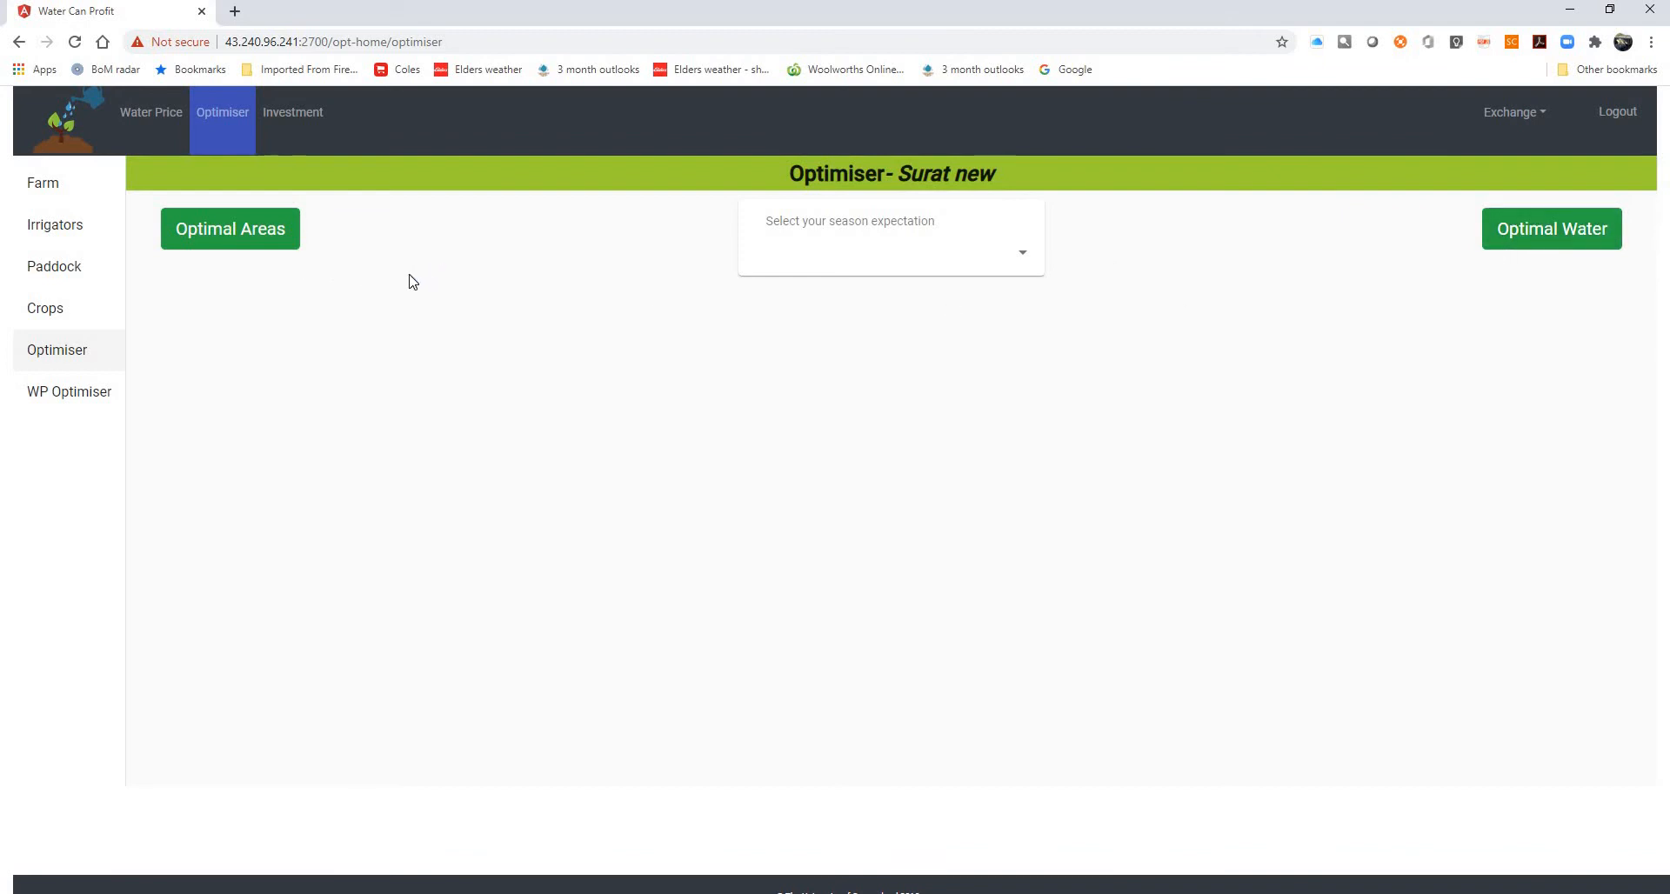
pyautogui.click(1015, 258)
pyautogui.click(809, 291)
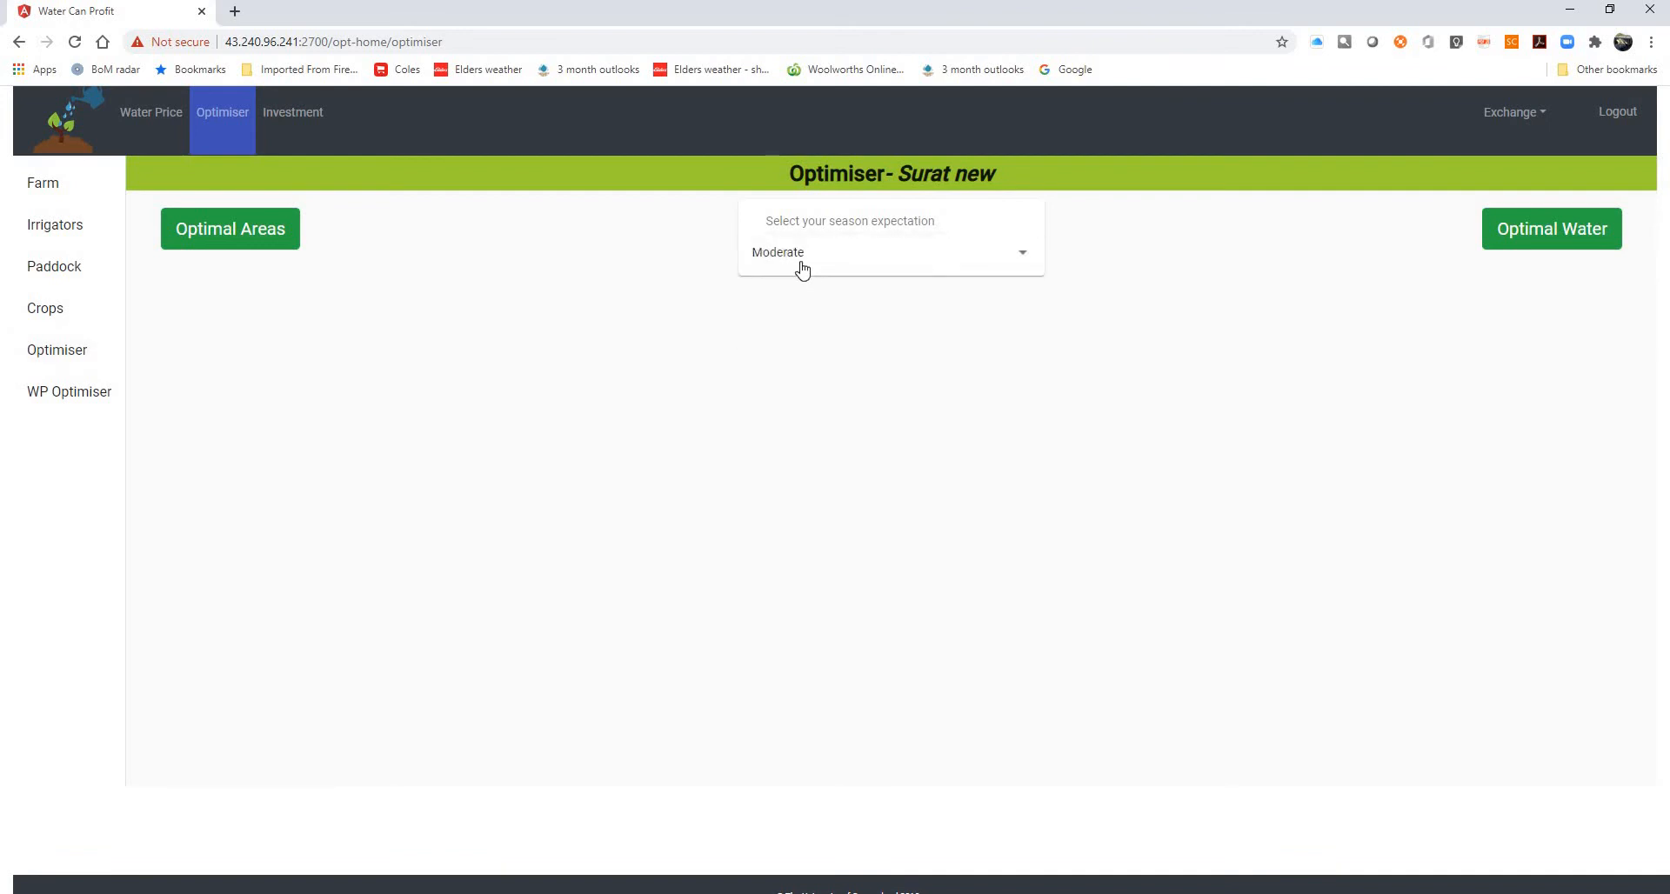
pyautogui.click(271, 242)
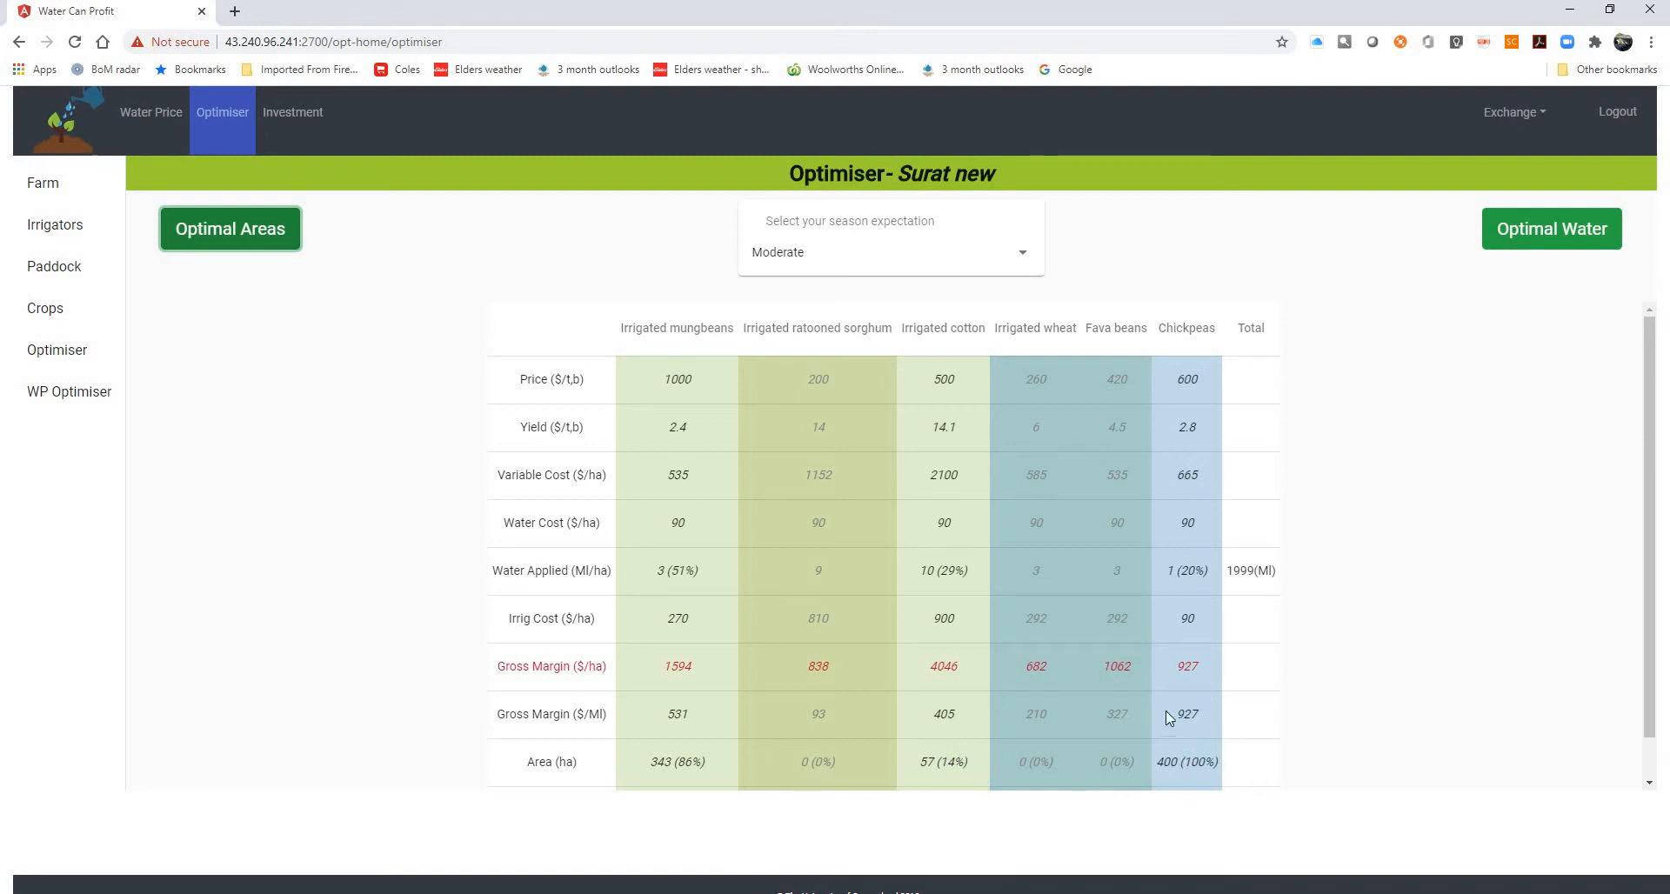
# Change the season expectation to Dry and run both the Optimal Areas and the Optimal Water calculations
pyautogui.click(1022, 256)
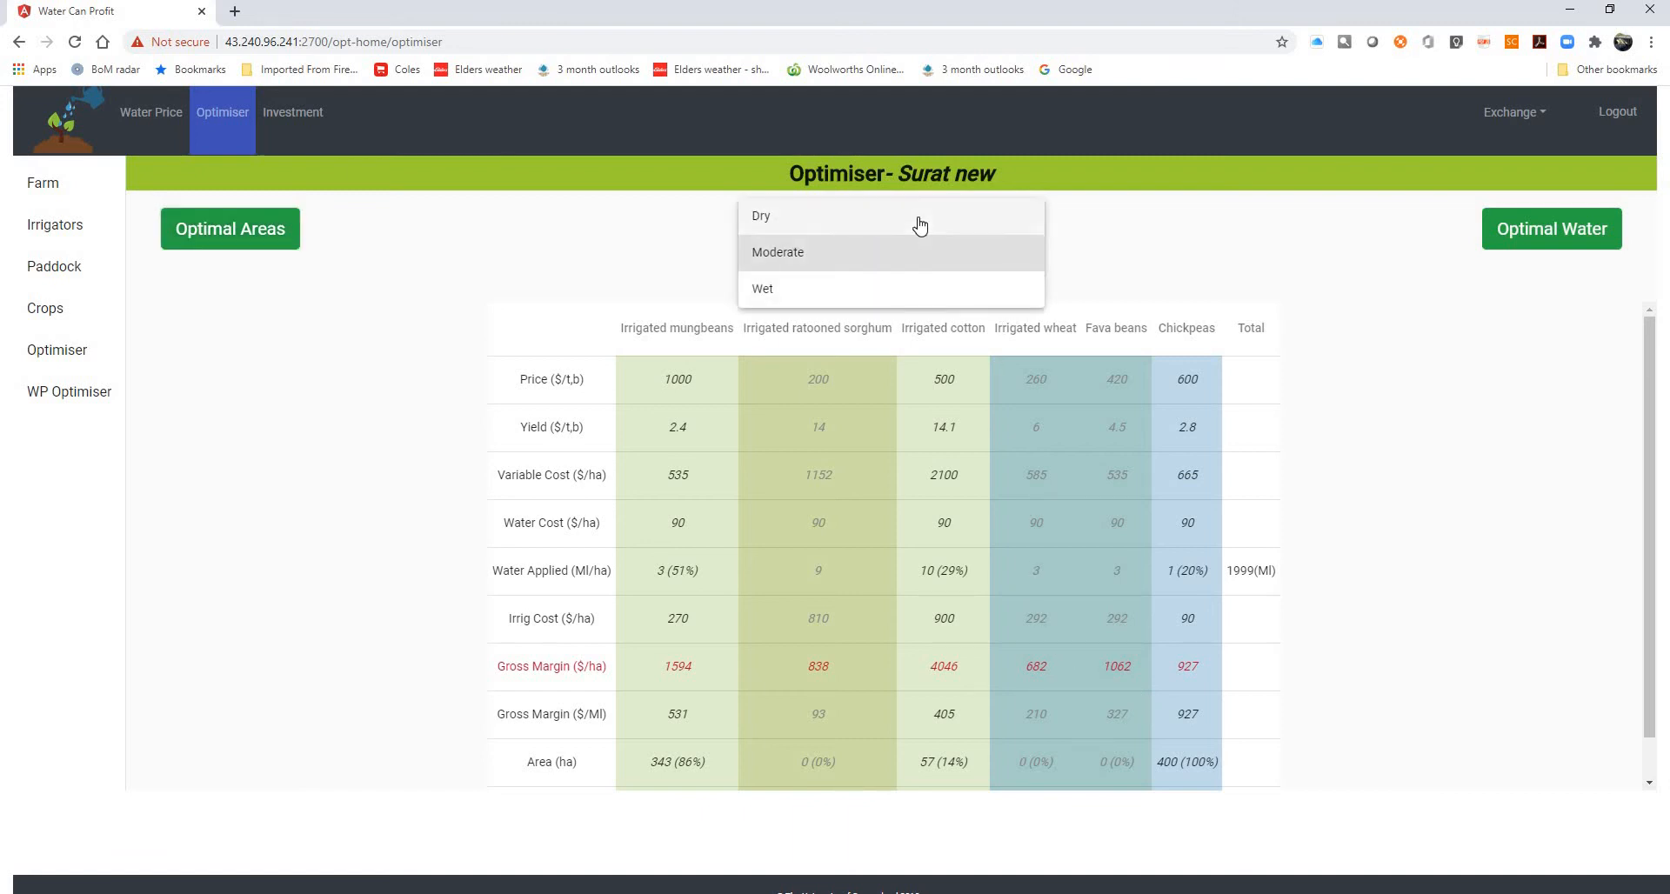
pyautogui.click(919, 225)
pyautogui.click(251, 228)
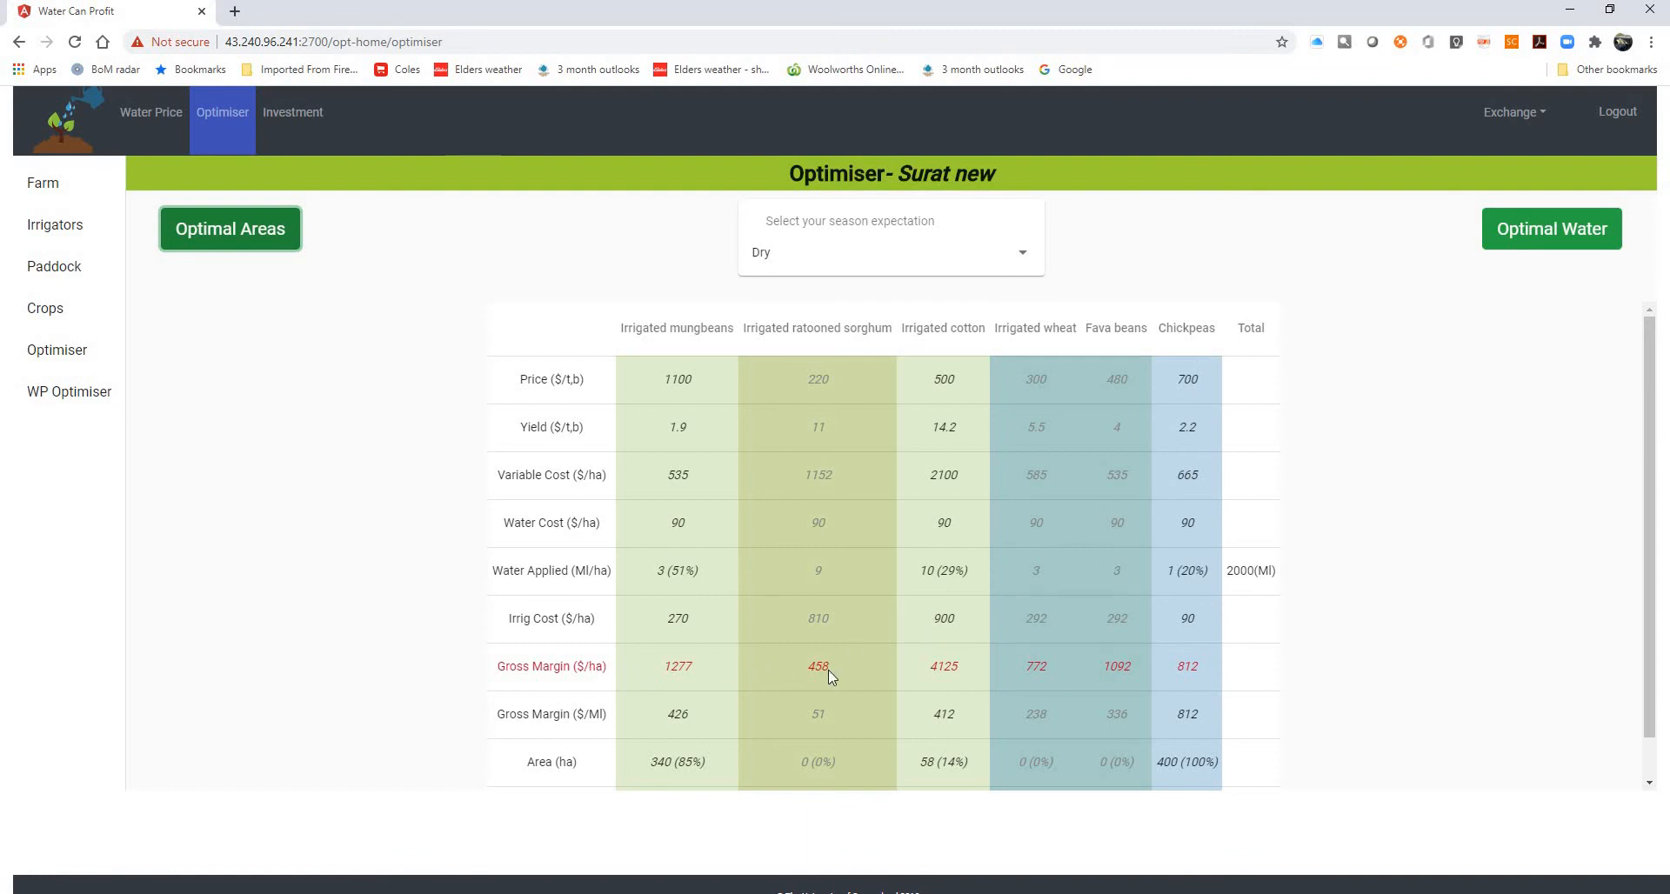
pyautogui.click(1531, 232)
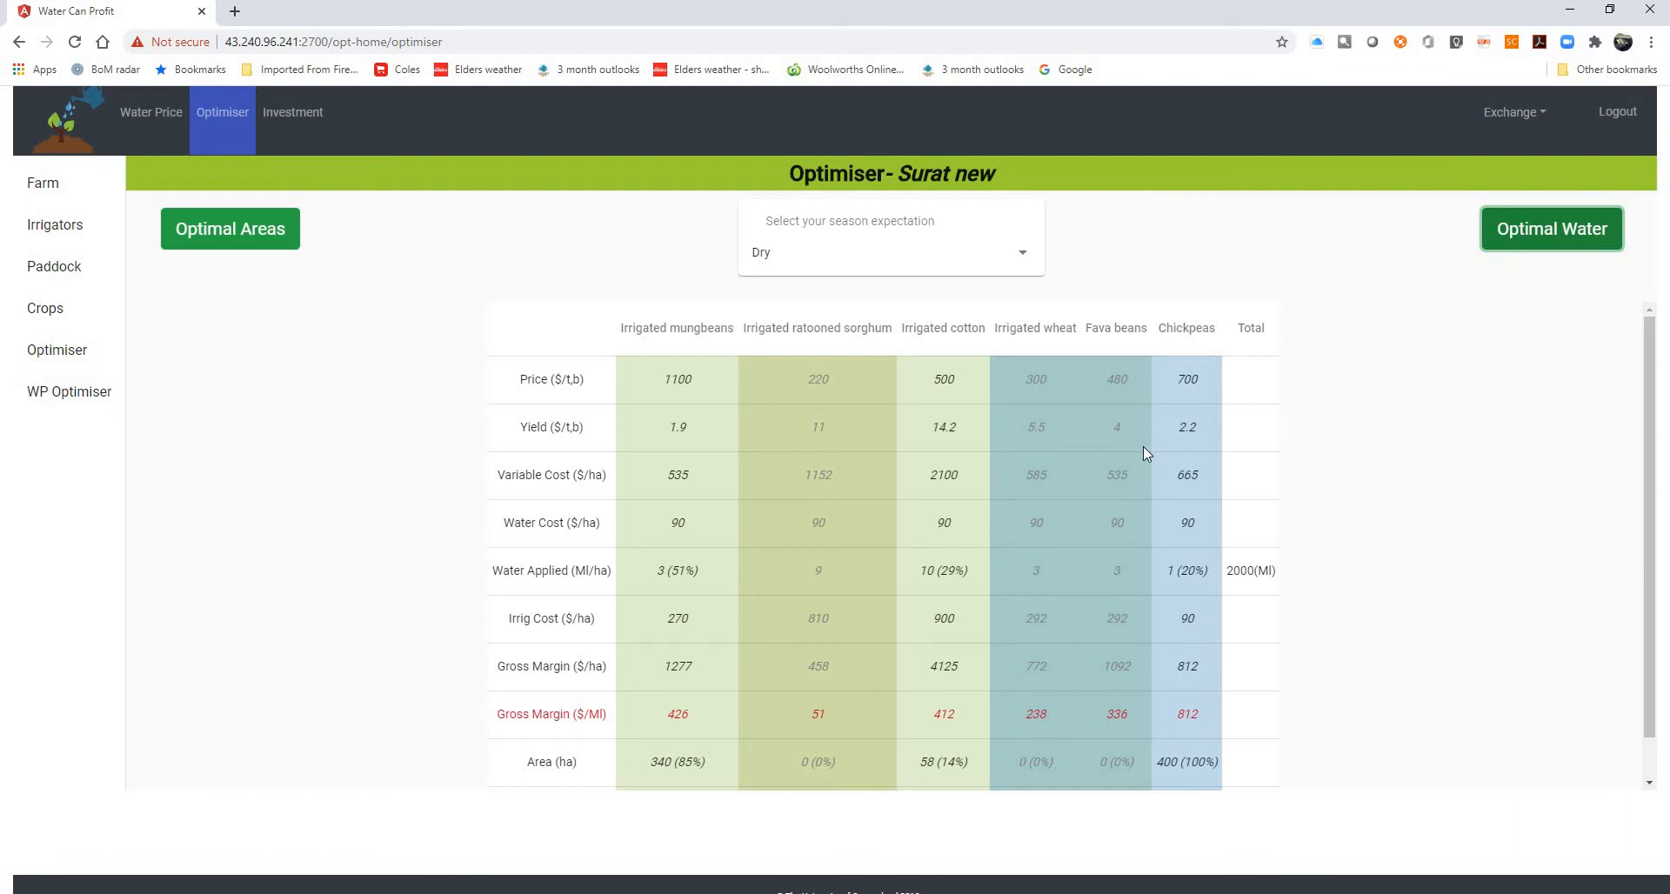
# Go through the farm's crops one by one, from Chickpeas up to Irrigated mungbeans, to check their settings
pyautogui.click(78, 309)
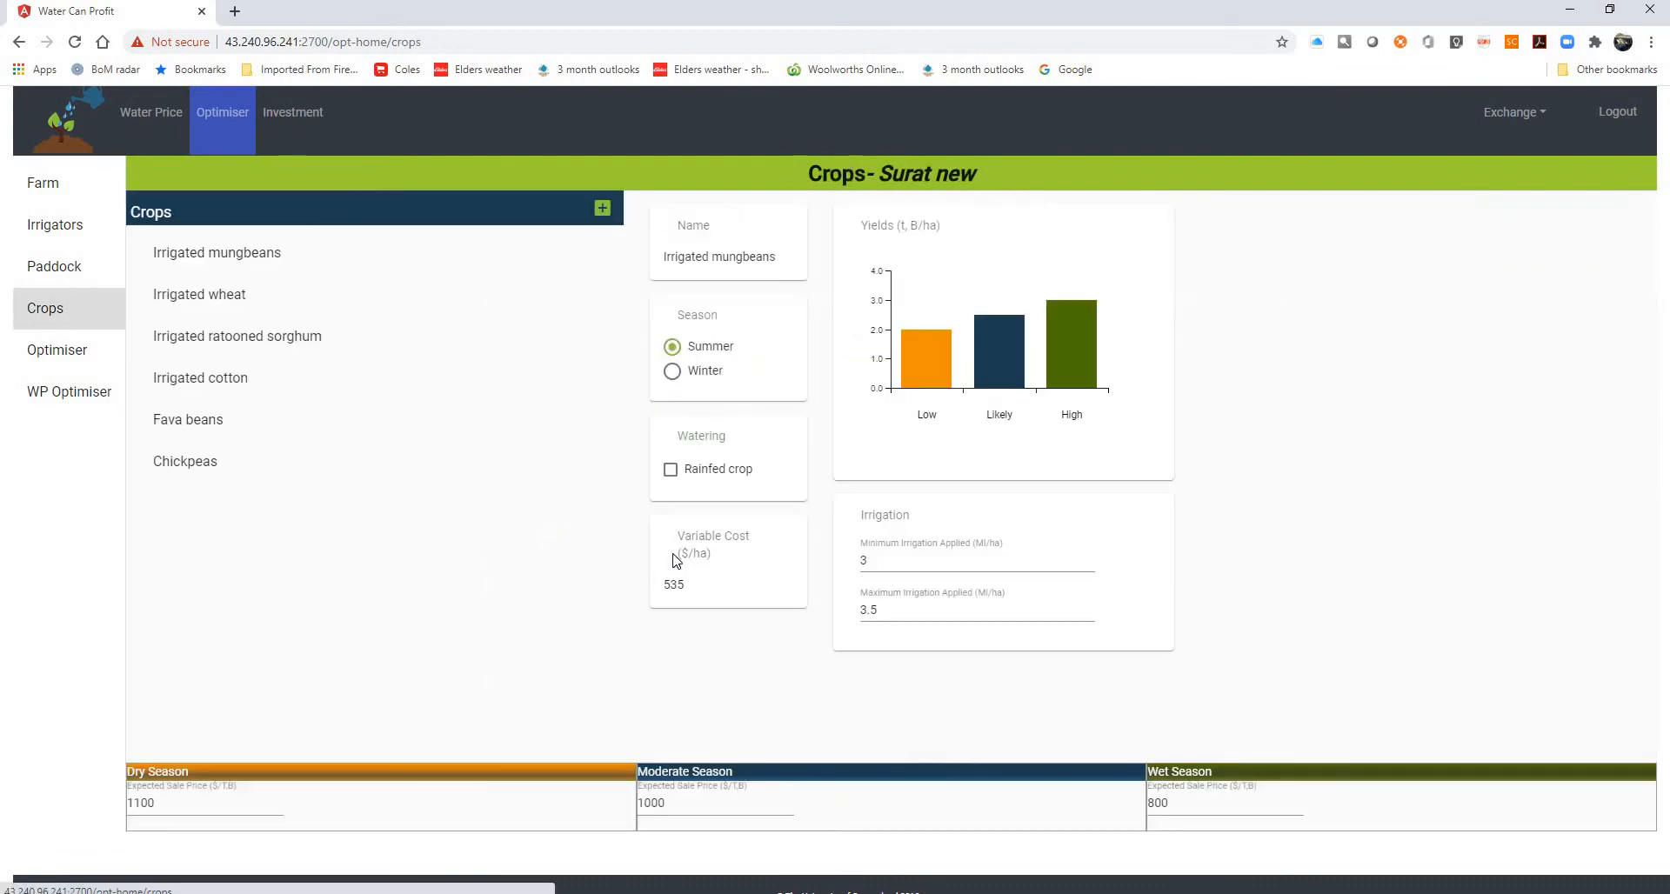
pyautogui.click(230, 463)
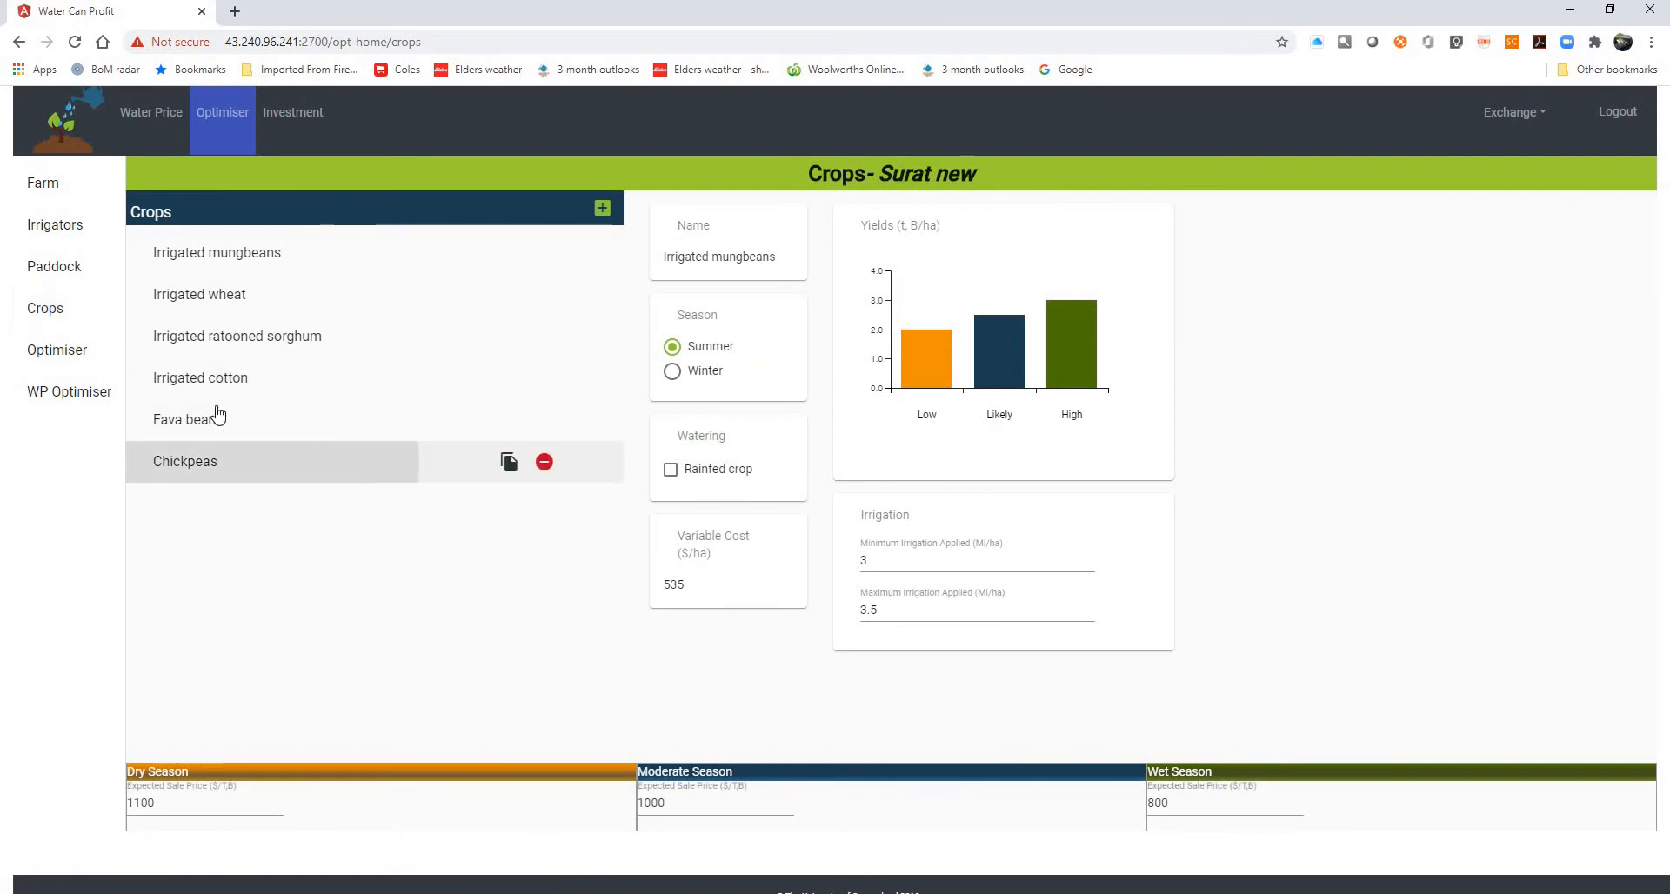
pyautogui.click(220, 419)
pyautogui.click(224, 377)
pyautogui.click(231, 336)
pyautogui.click(240, 294)
pyautogui.click(245, 264)
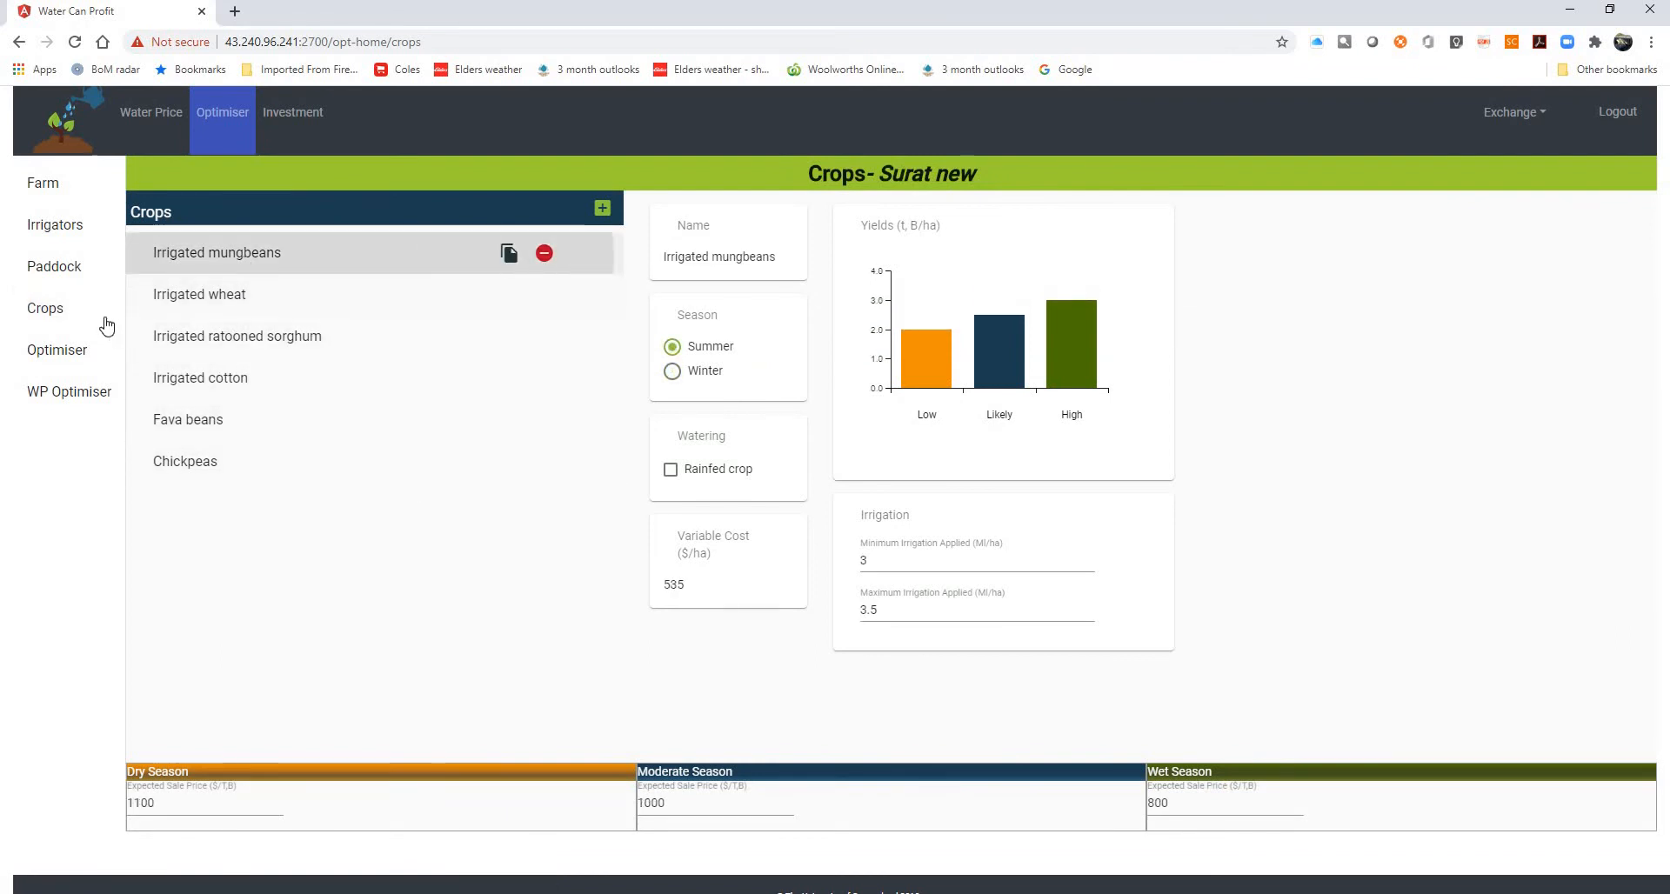
# Review the optimiser's Dry season results and duplicate the Chickpeas crop under the name Chickpeas_rainfed
pyautogui.click(57, 350)
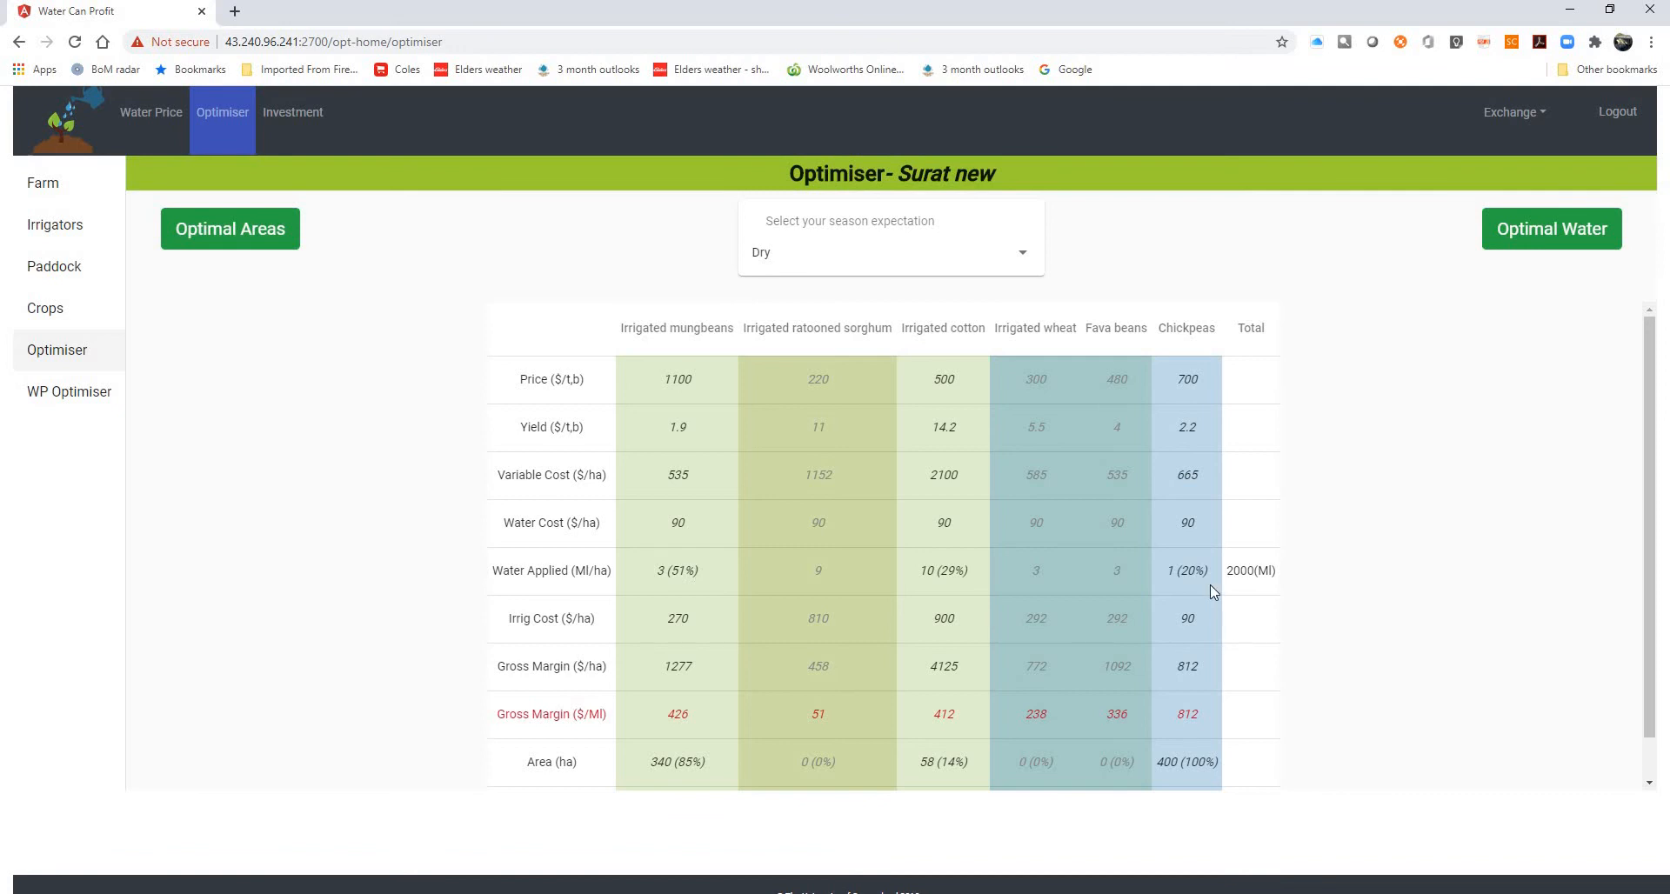
pyautogui.click(70, 309)
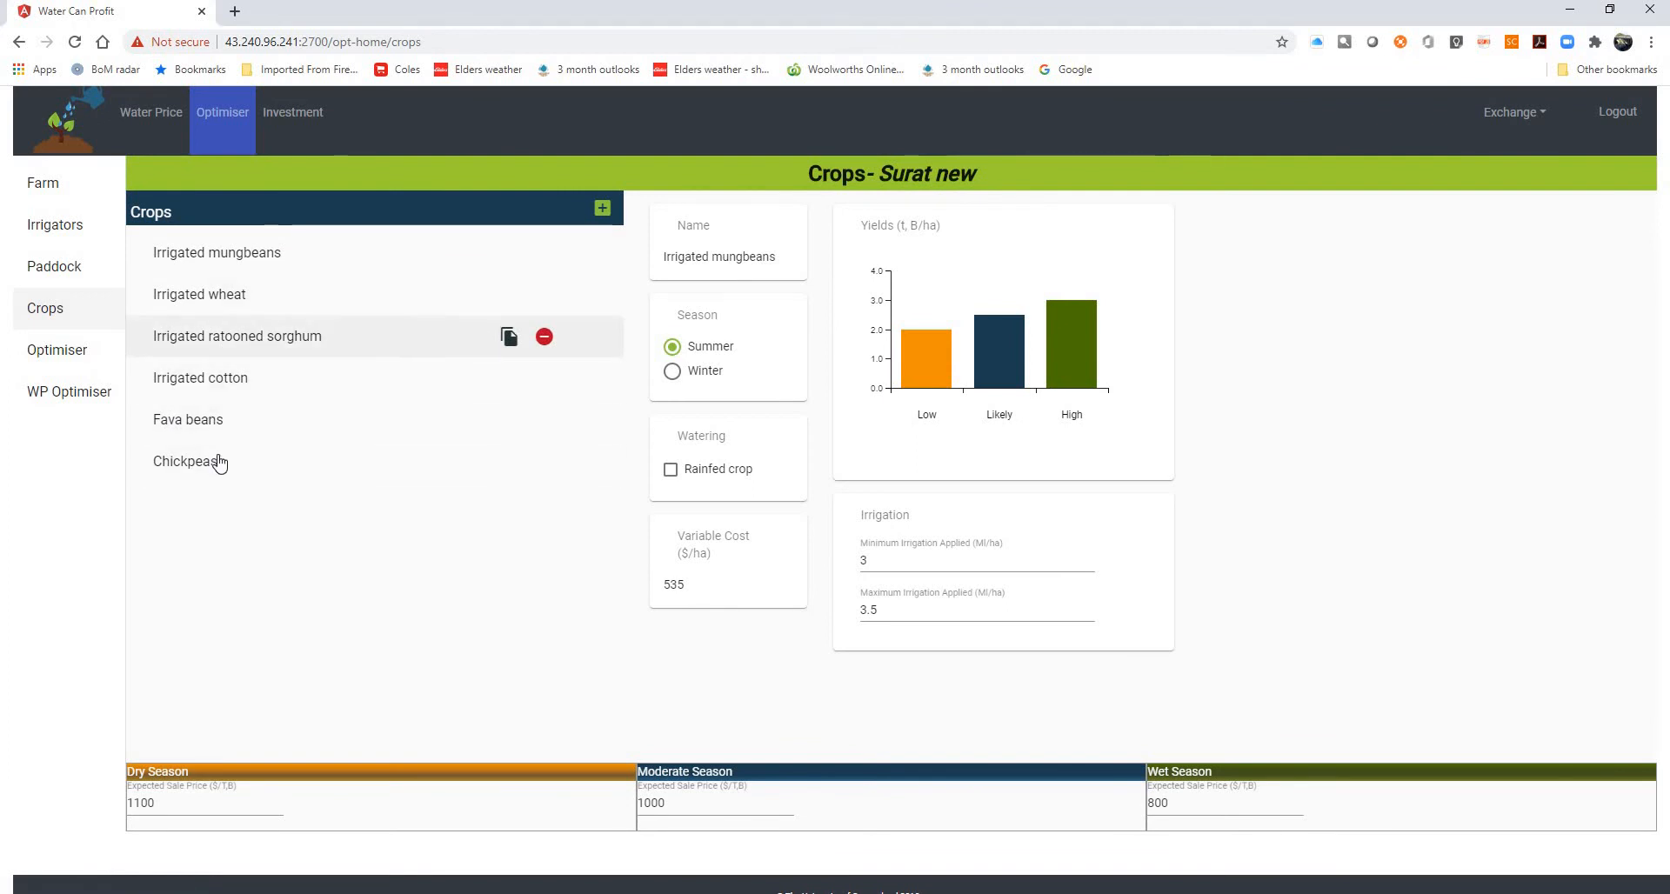
pyautogui.click(398, 479)
pyautogui.click(507, 466)
pyautogui.click(201, 502)
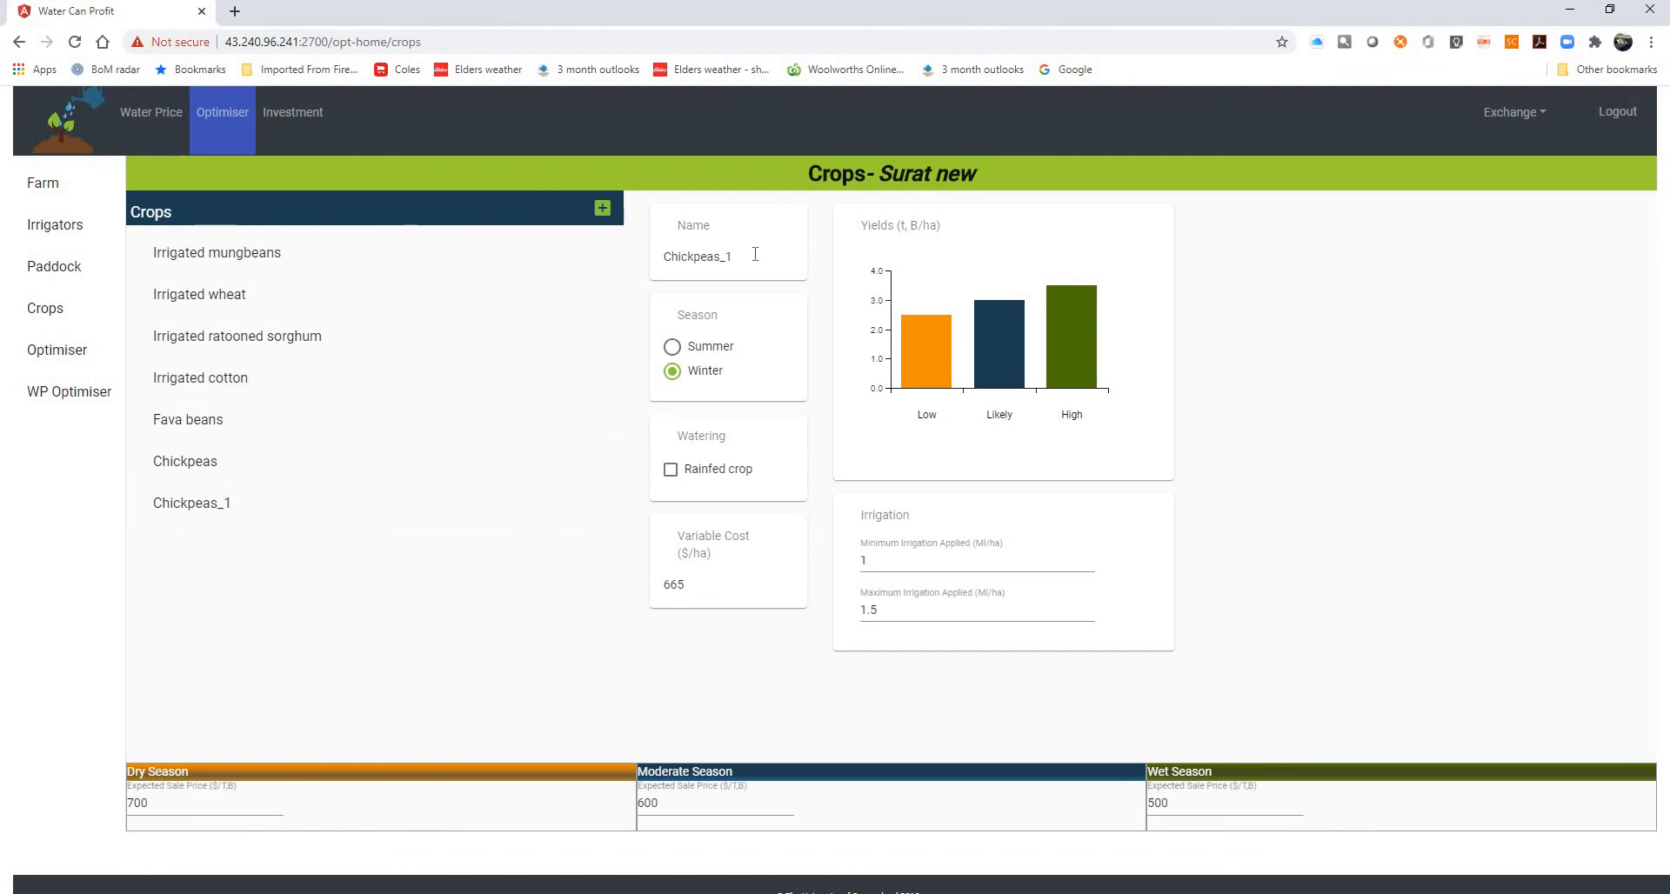
pyautogui.write('rainfed')
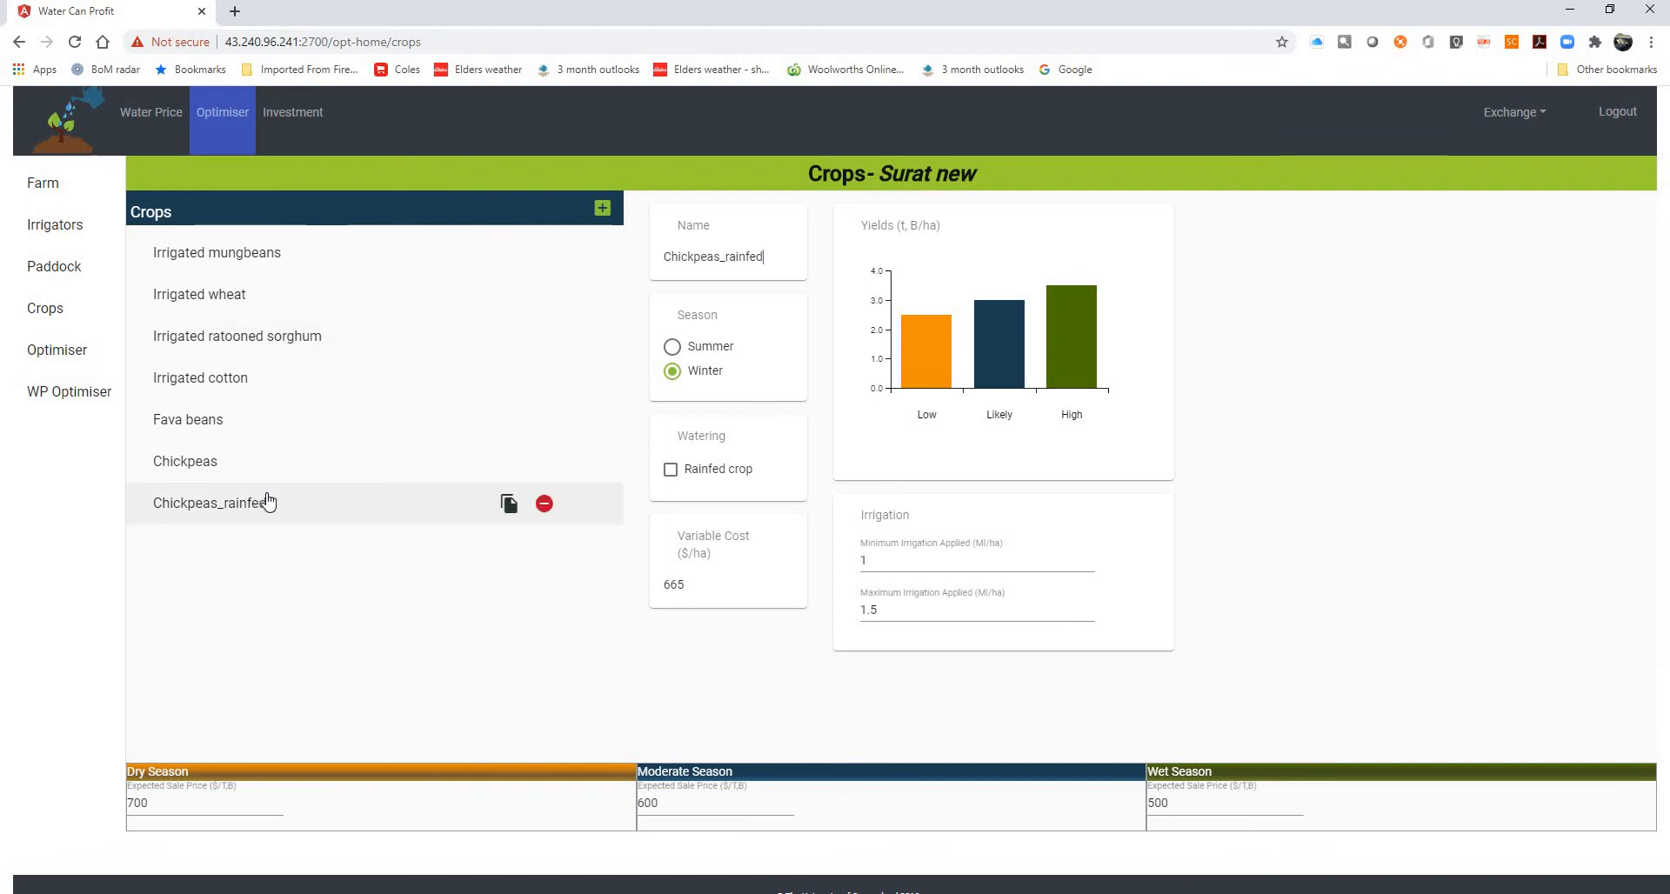
# Mark Chickpeas_rainfed as a rainfed crop and set its variable cost to 200 $/ha
pyautogui.click(671, 470)
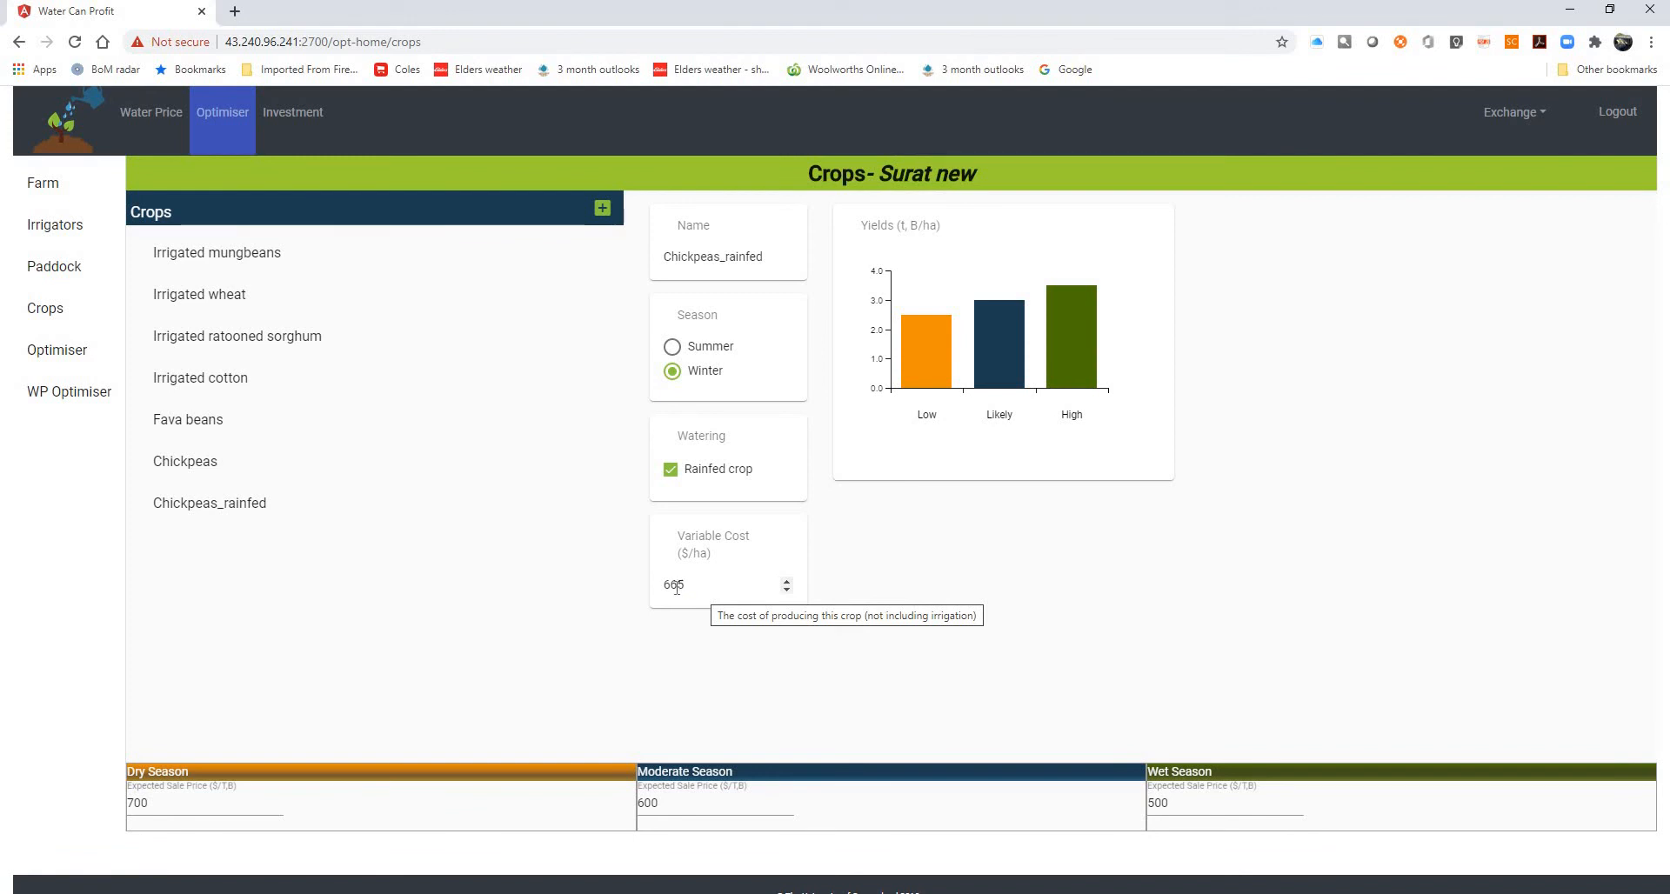
pyautogui.doubleClick(686, 584)
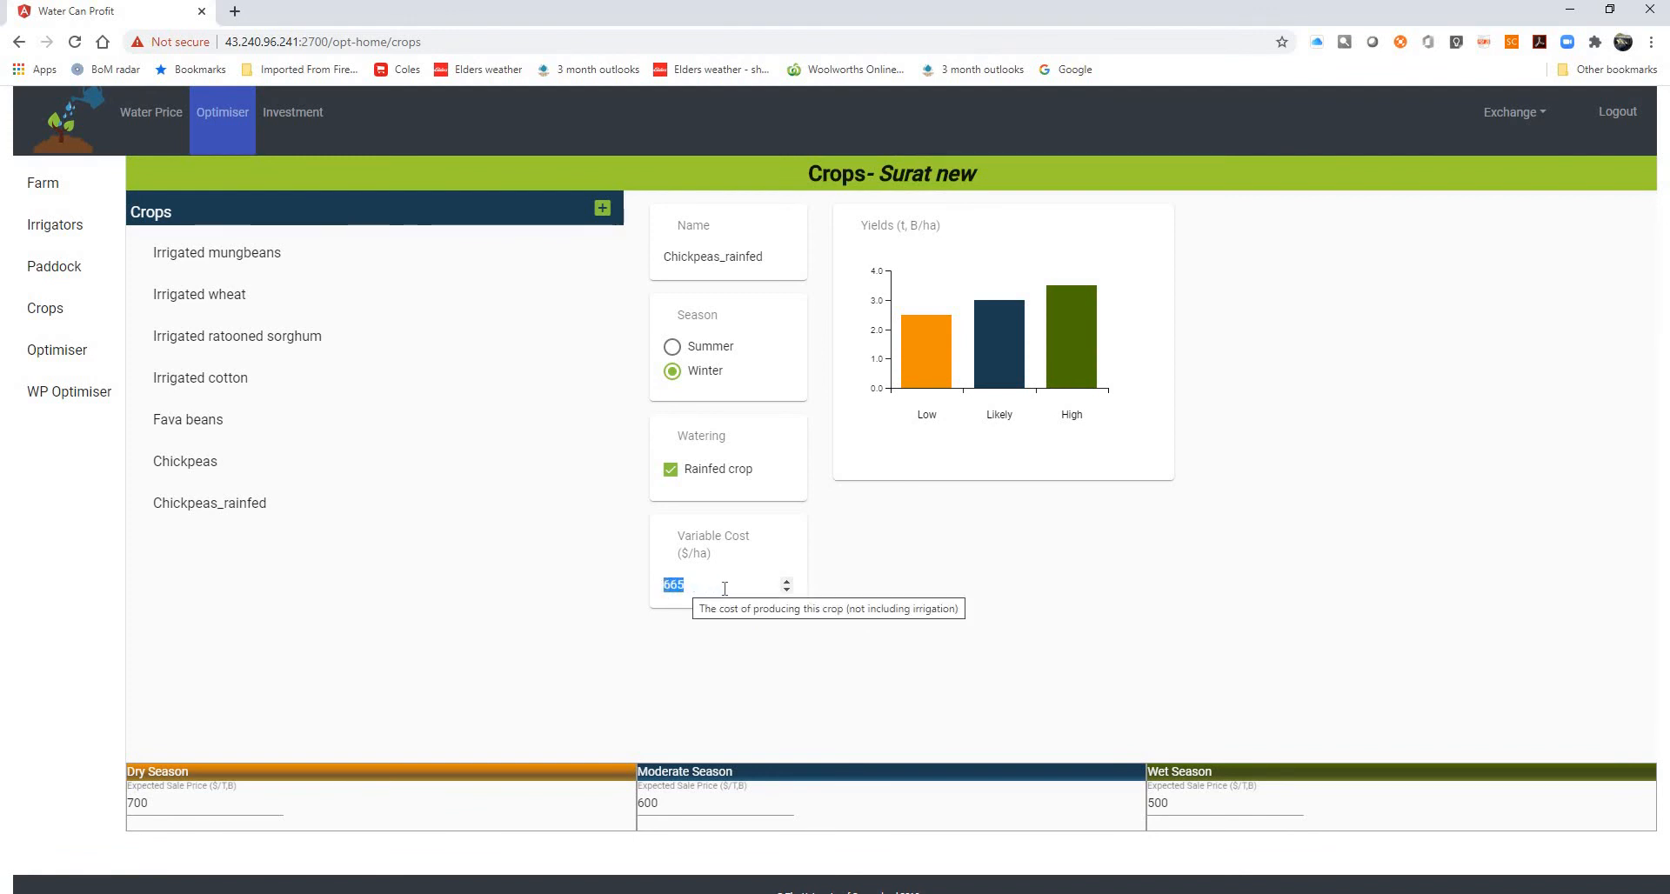
pyautogui.write('200')
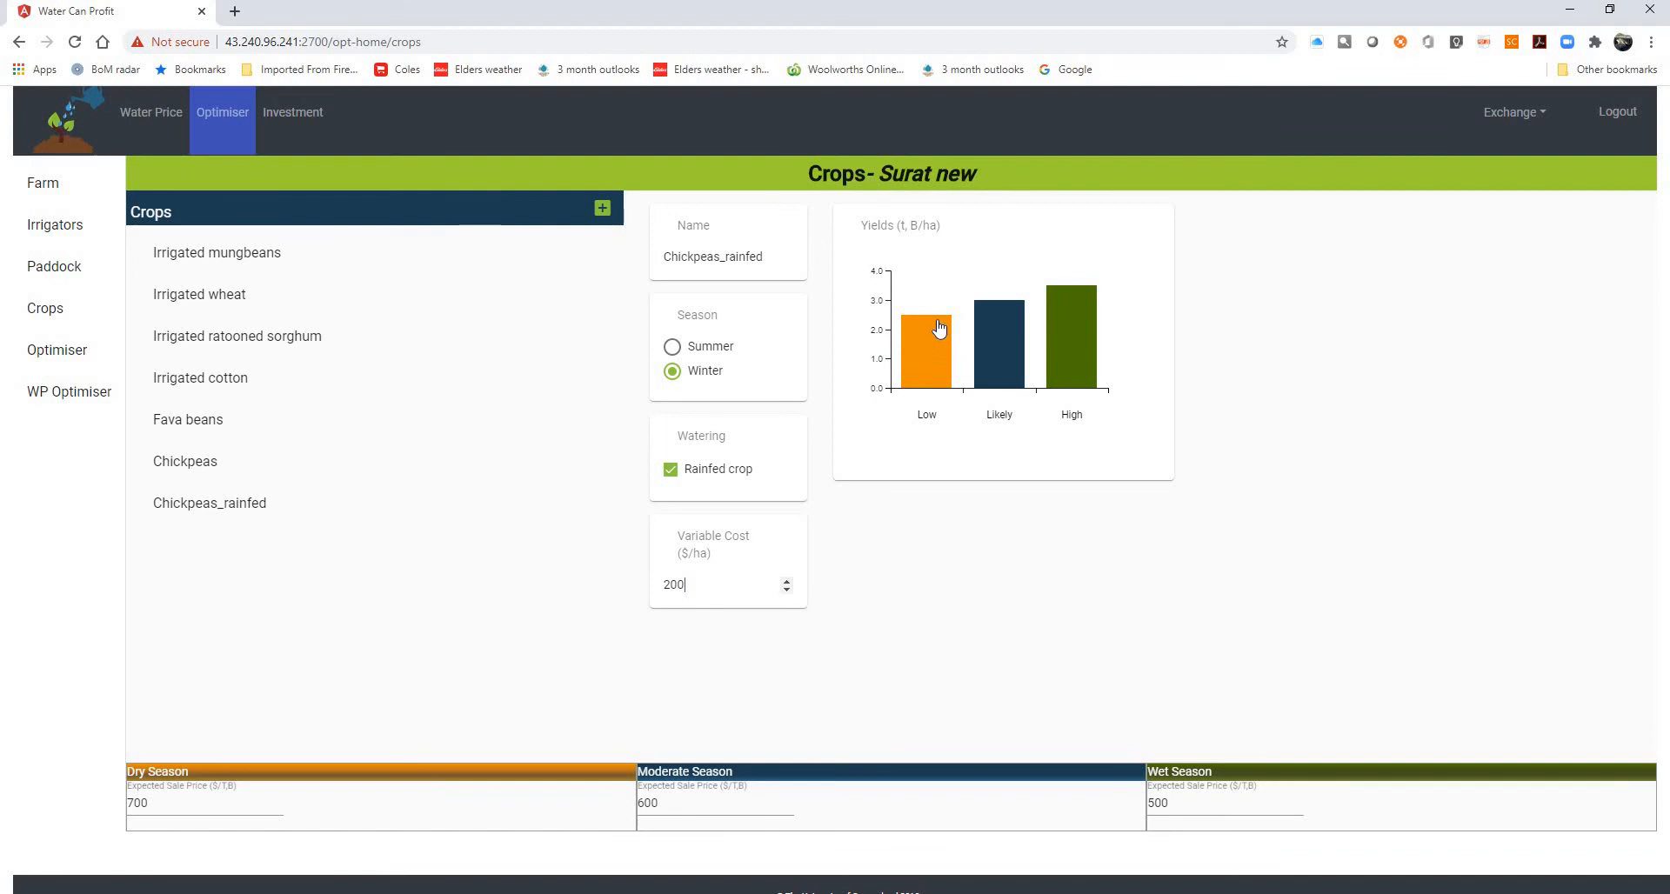
# Lower the Chickpeas_rainfed yields to about 1 for low, 2 for likely and 2 for high
pyautogui.moveTo(938, 322); pyautogui.dragTo(937, 348)
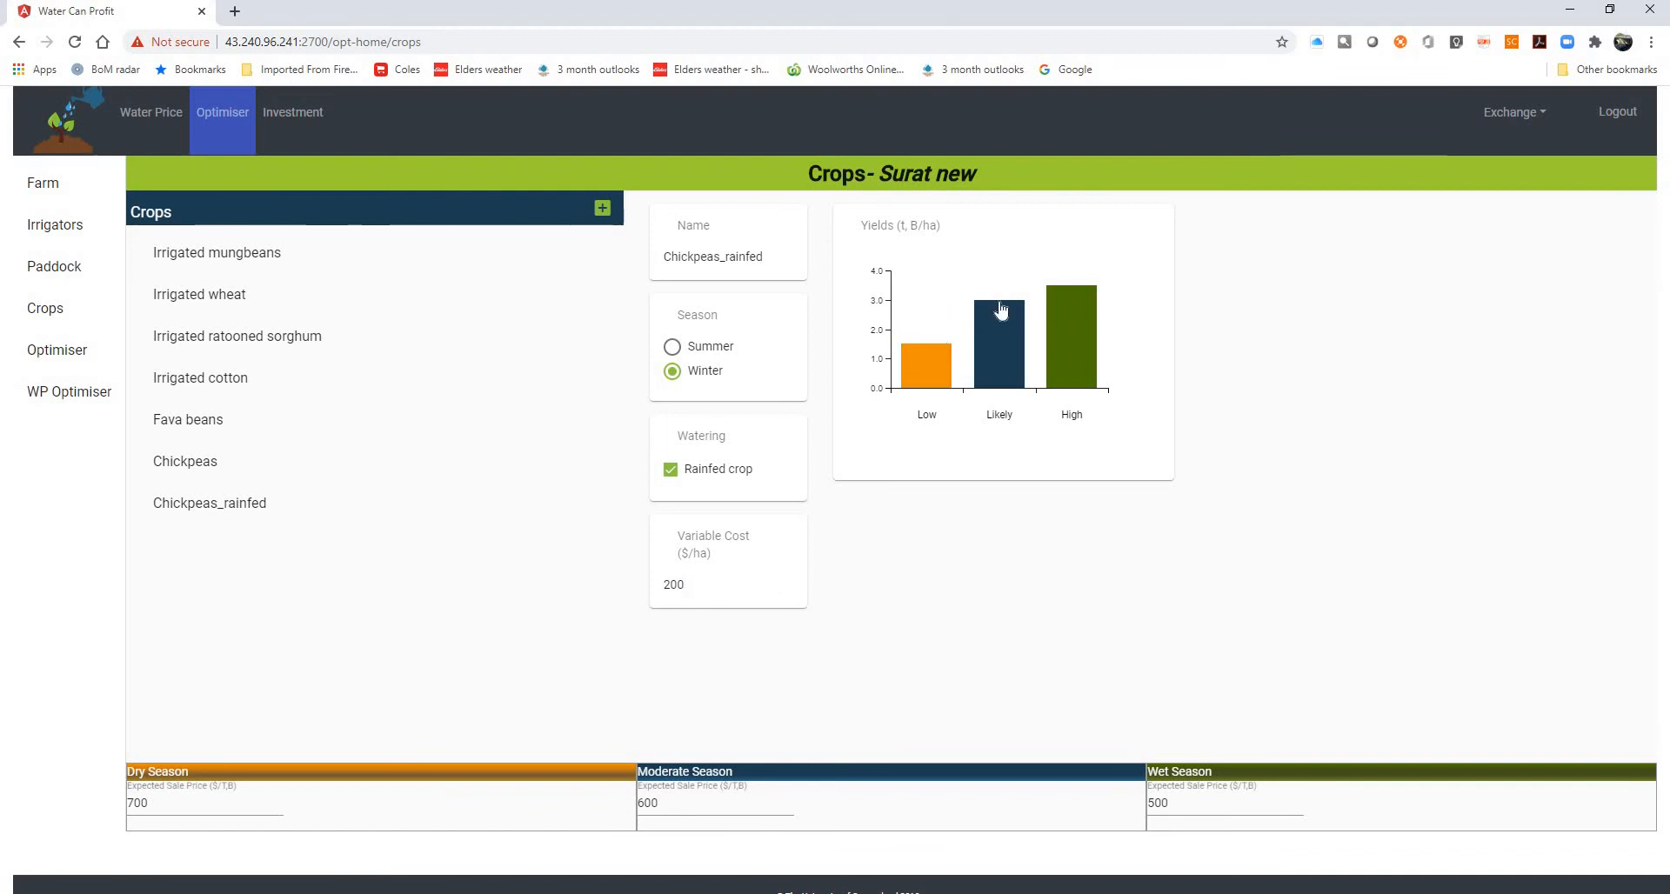
pyautogui.moveTo(1003, 334); pyautogui.dragTo(1000, 346)
pyautogui.moveTo(1072, 308); pyautogui.dragTo(1039, 341)
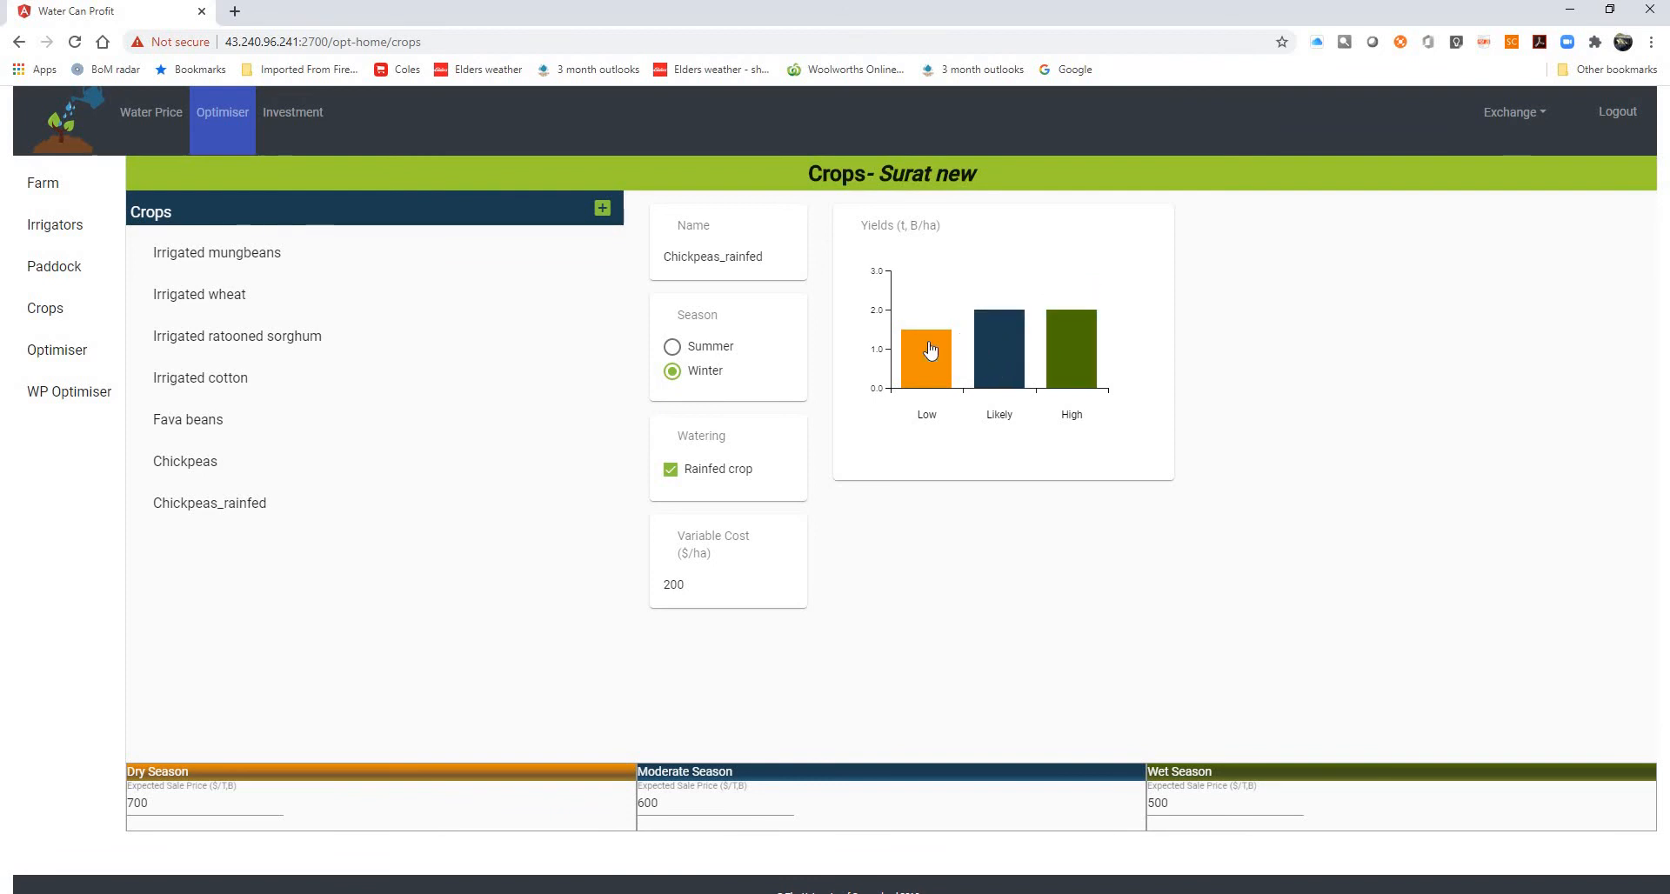
pyautogui.moveTo(924, 351); pyautogui.dragTo(925, 371)
# Run the optimiser's Optimal Areas and Optimal Water calculations for the Dry season with the rainfed chickpeas included
pyautogui.click(63, 352)
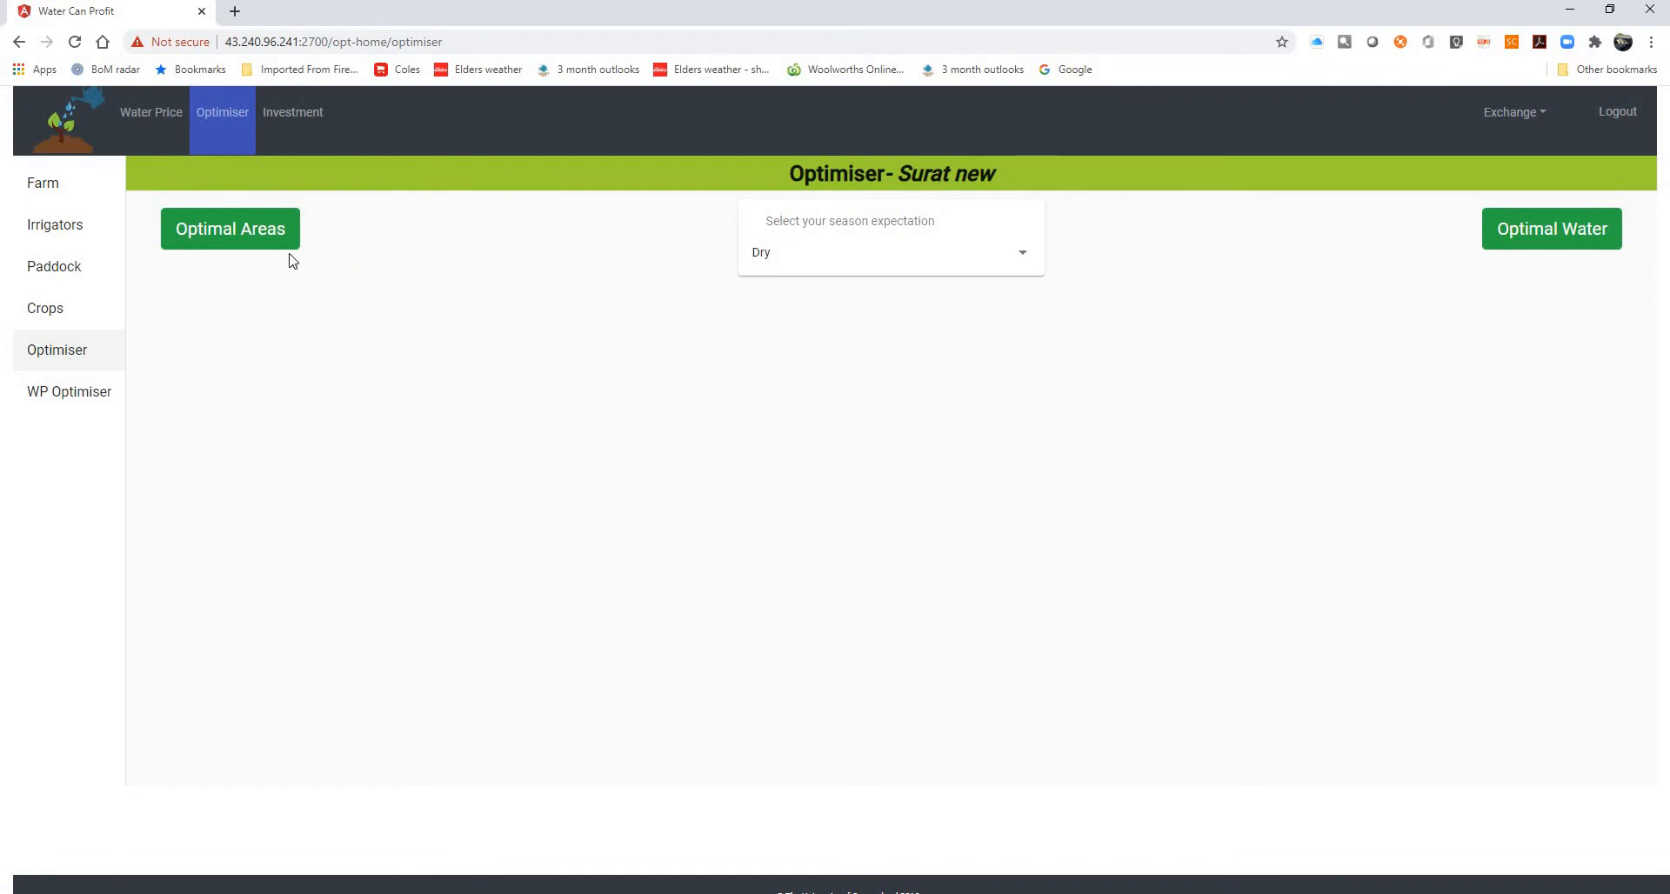
pyautogui.click(257, 228)
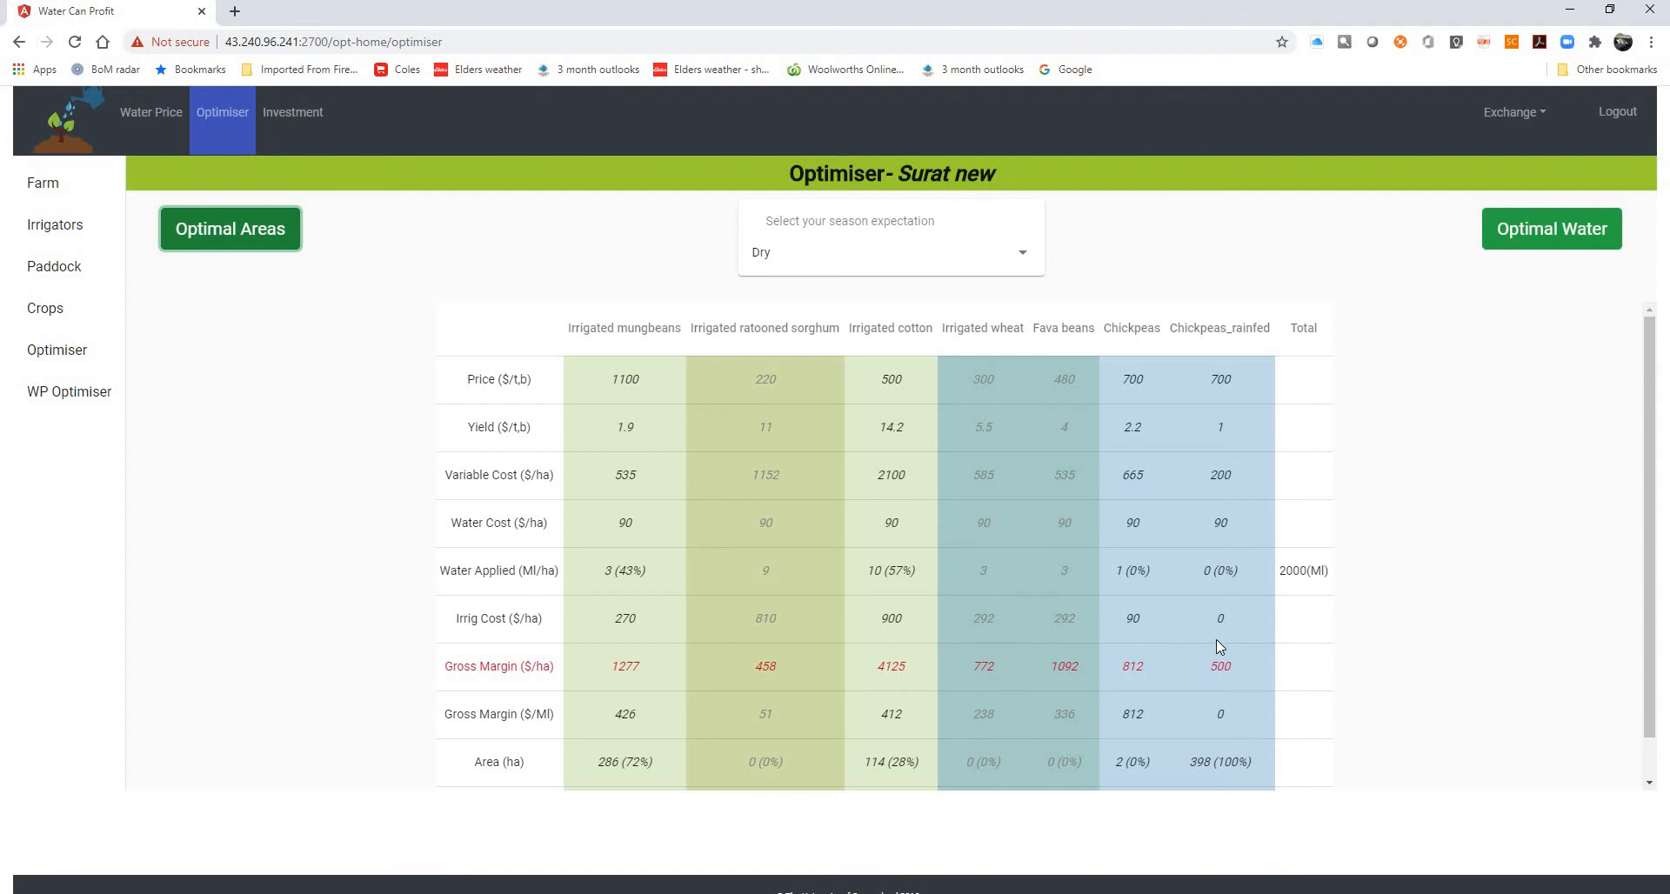
pyautogui.click(1496, 230)
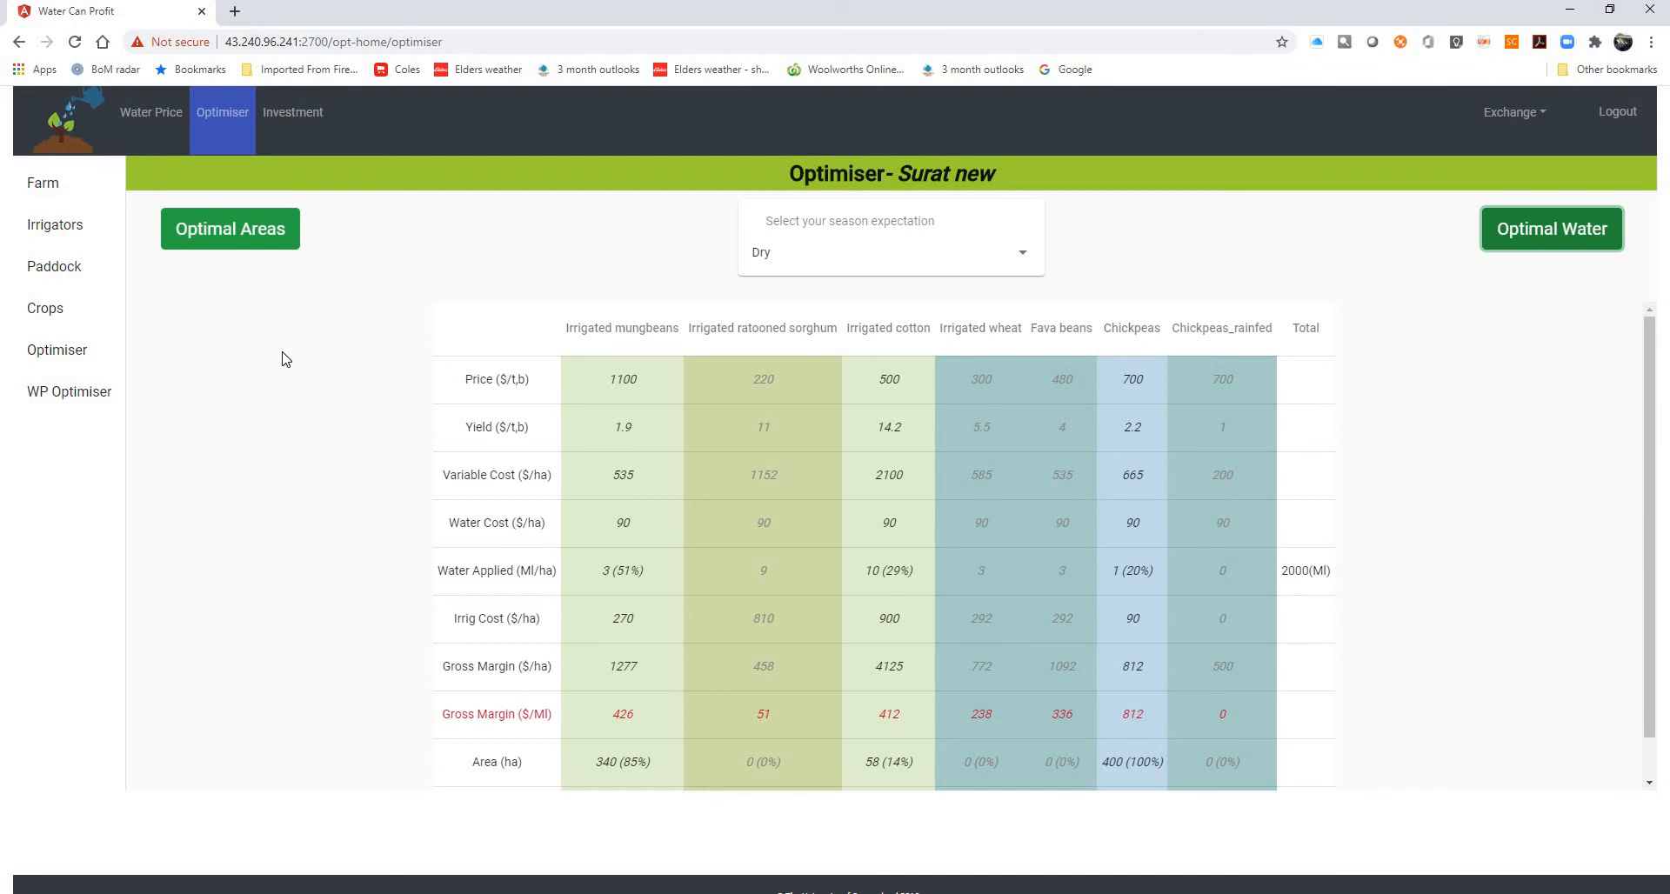
# Run the Water Price Optimiser for the Center pivot with a Moderate season and water prices from 0 to 200
pyautogui.click(34, 402)
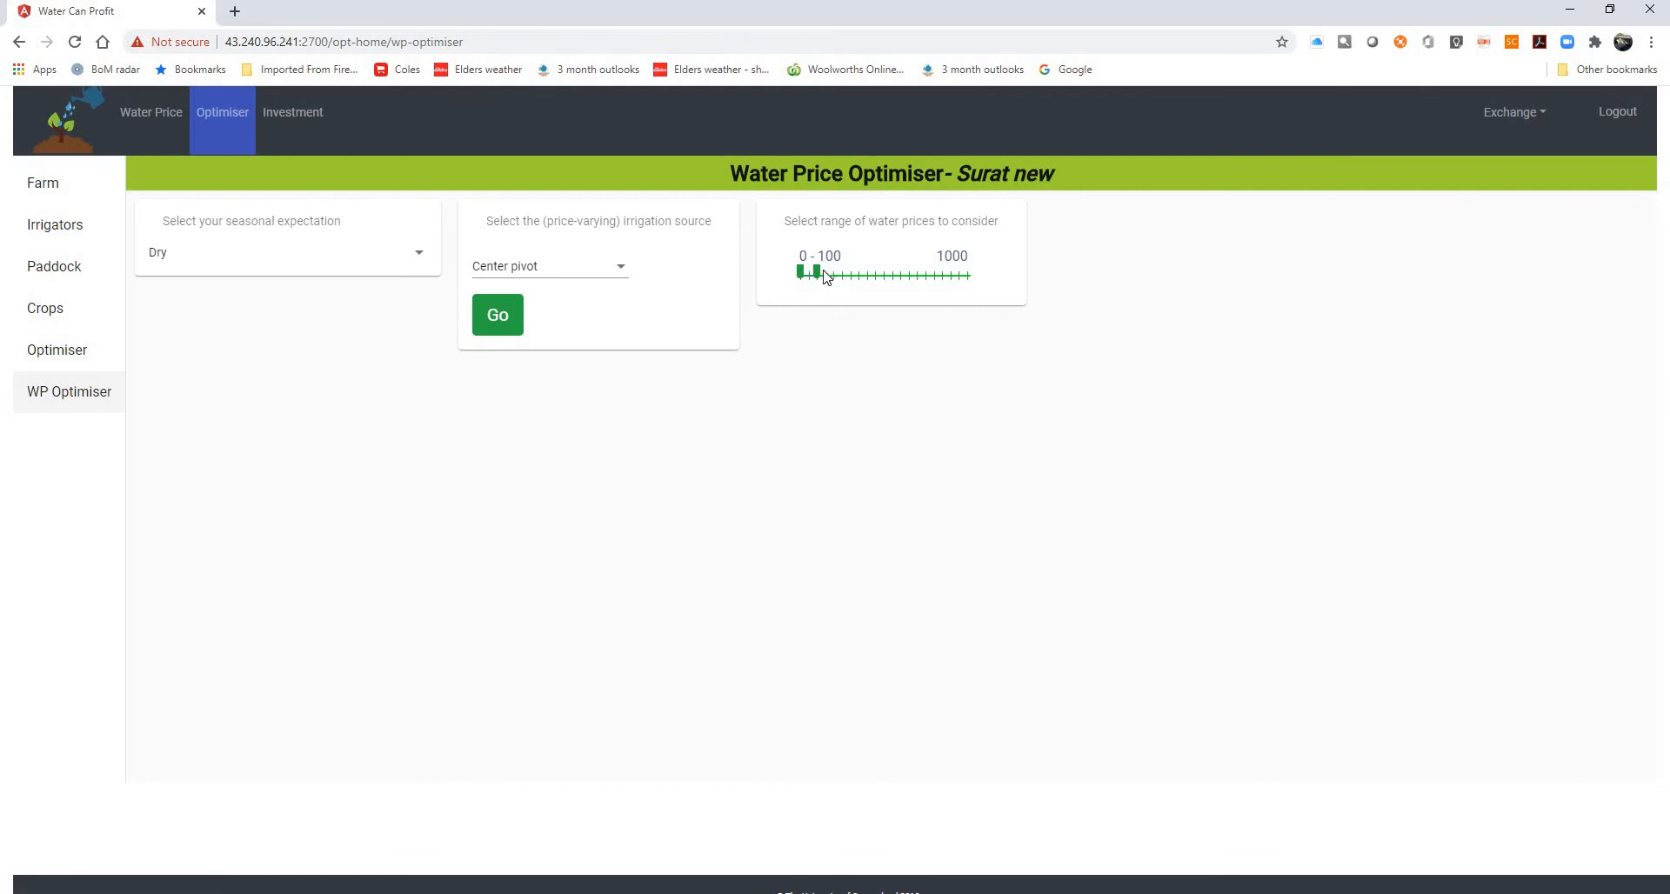
pyautogui.moveTo(820, 276); pyautogui.dragTo(833, 277)
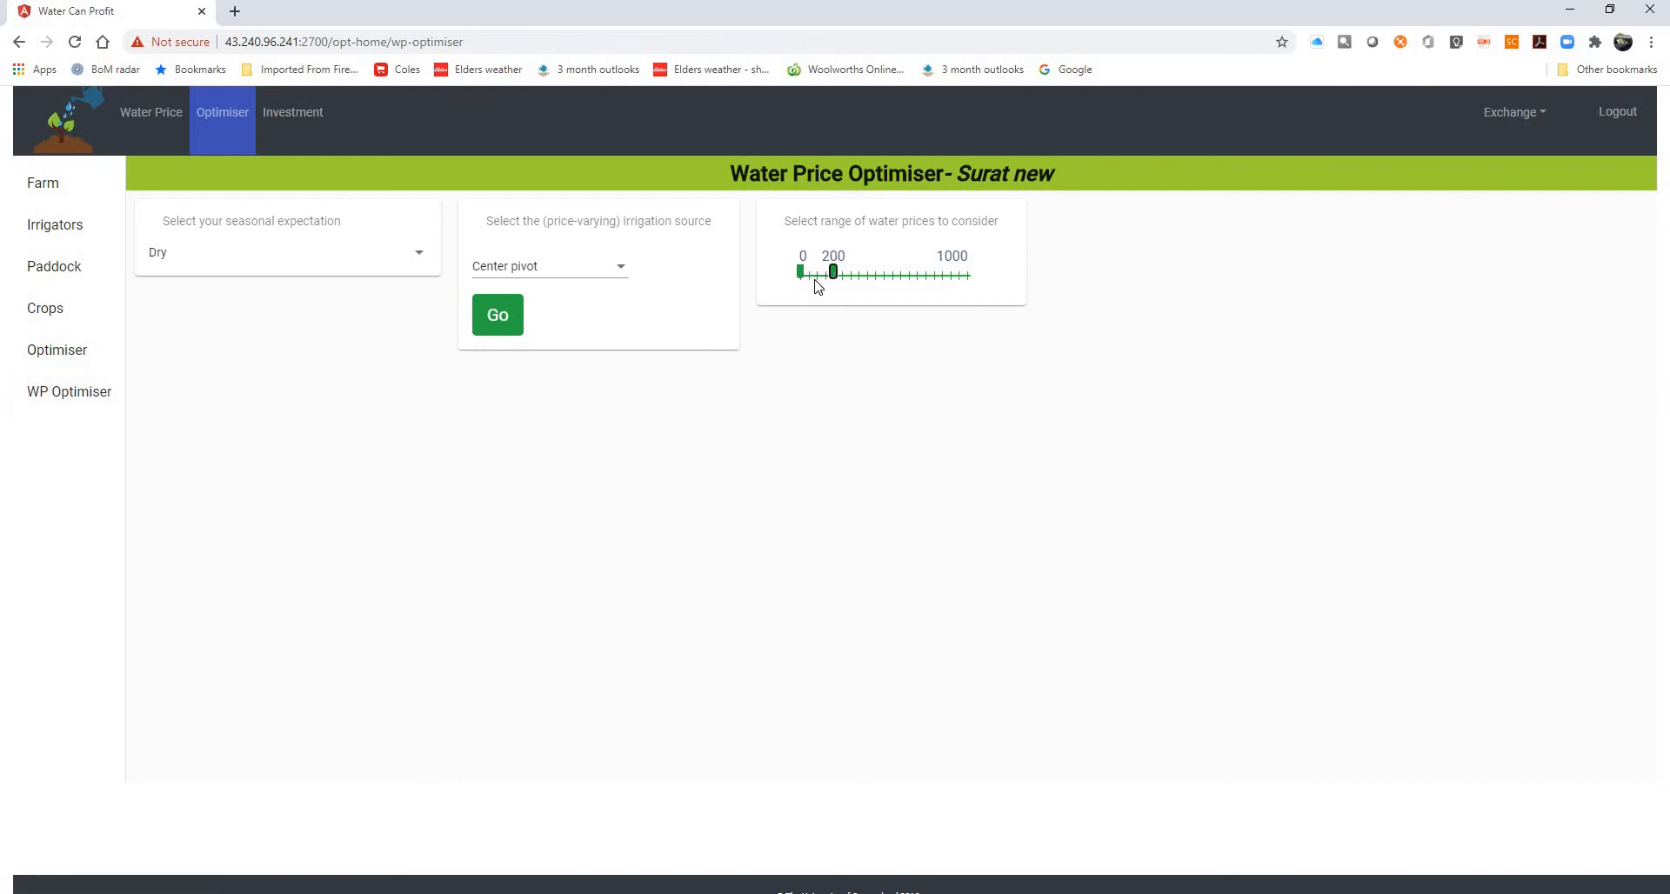
pyautogui.click(335, 257)
pyautogui.click(343, 291)
pyautogui.click(496, 314)
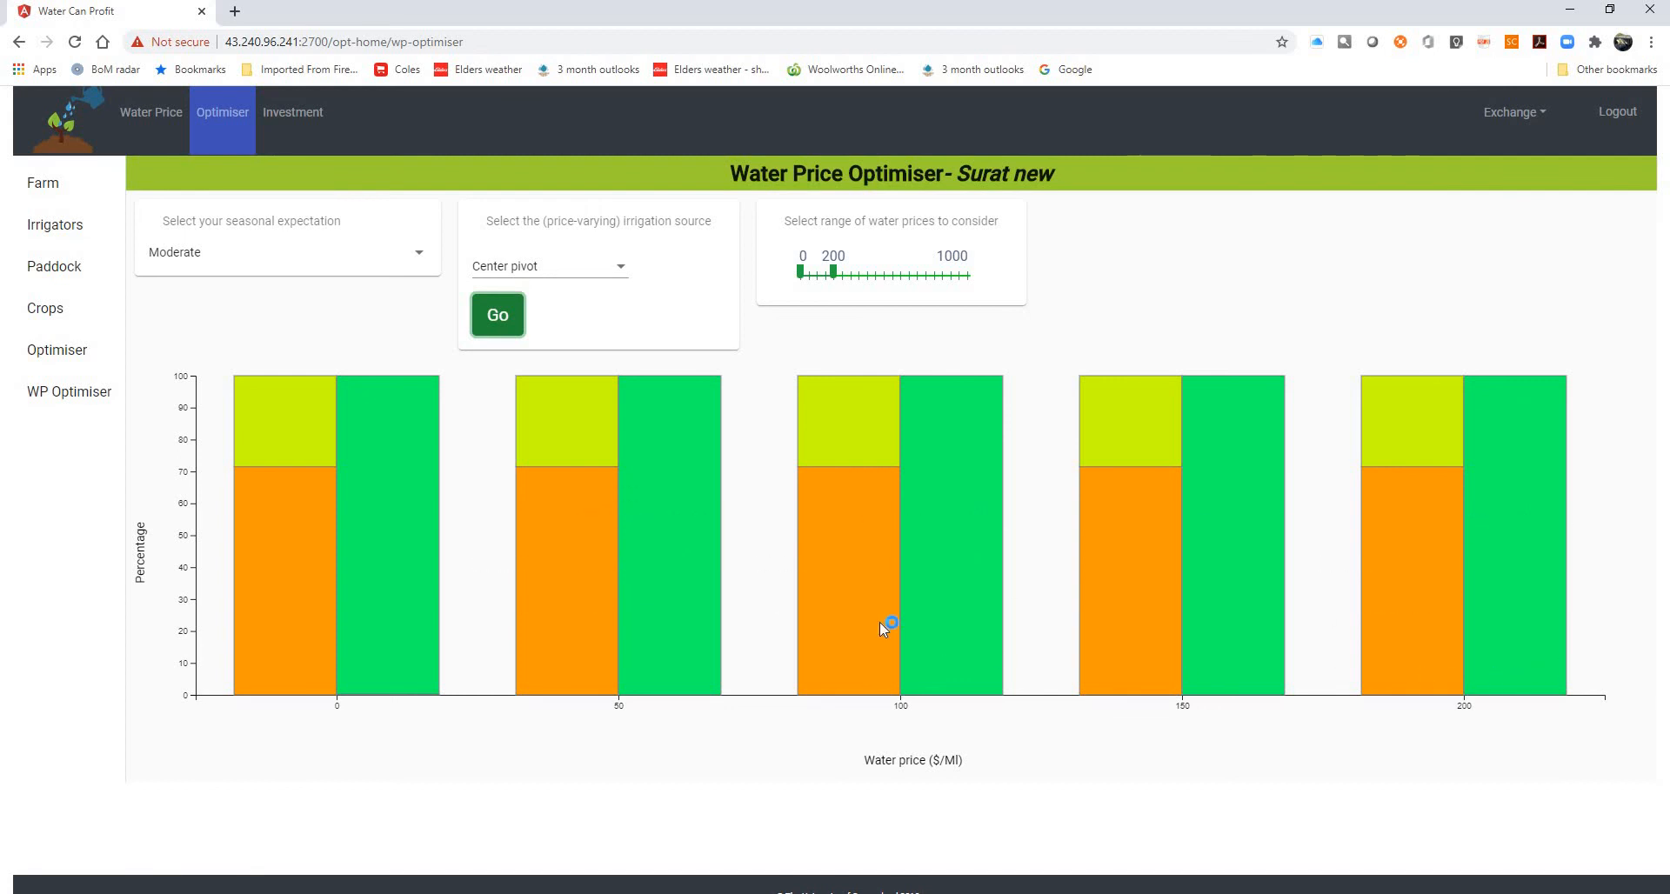
# Open the Investment tool and look through the Darling Downs overhead, drip and furrow scenarios
pyautogui.click(290, 118)
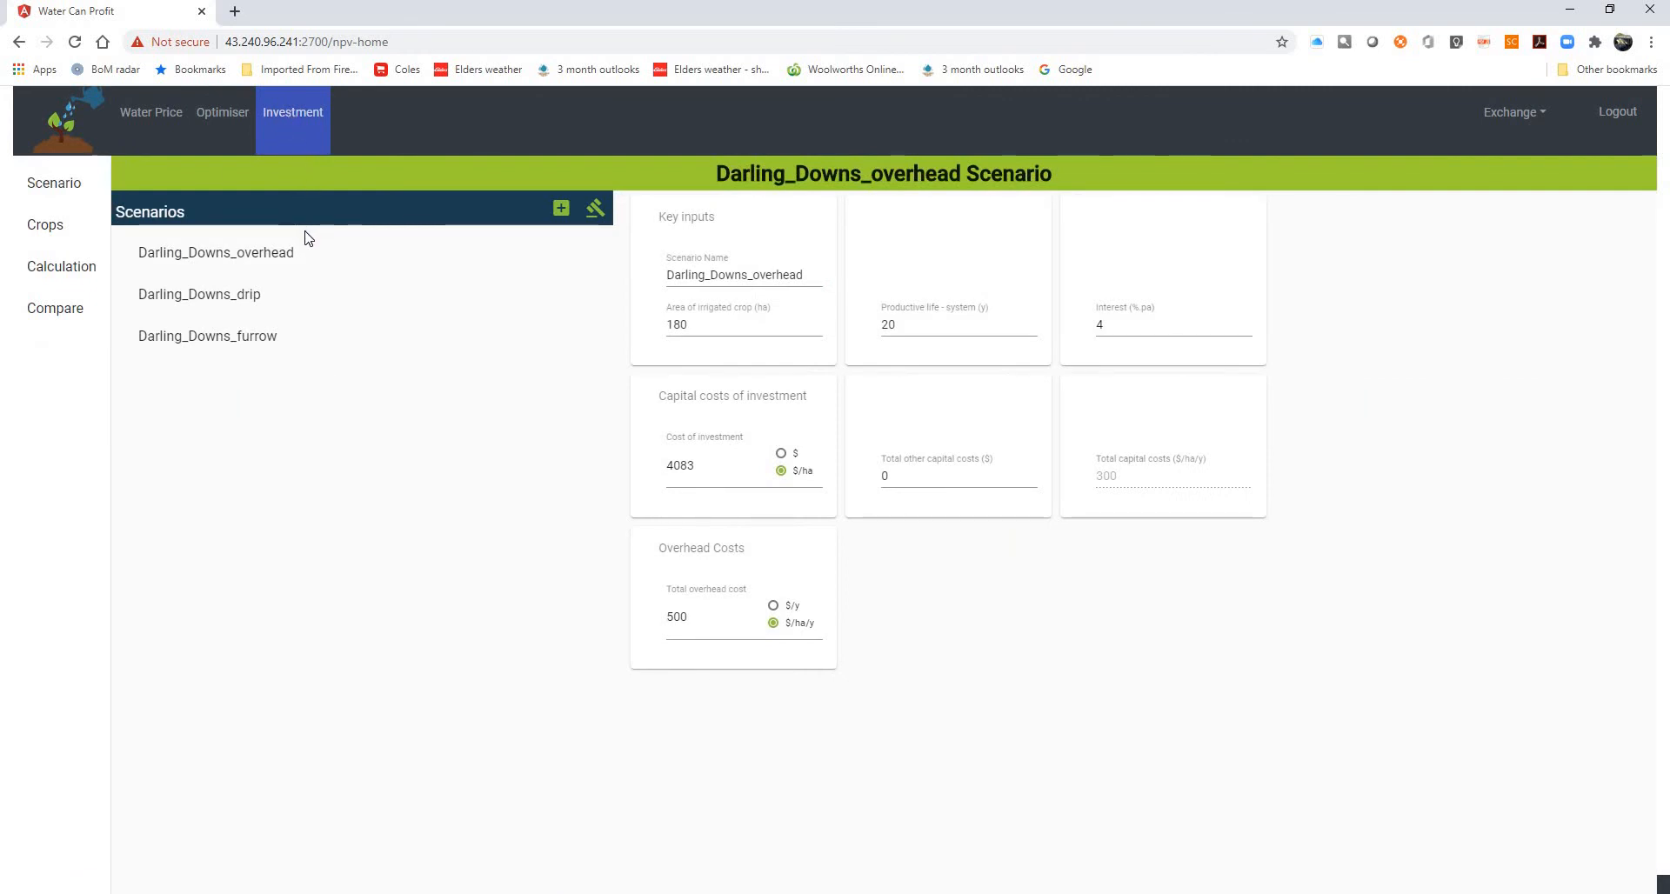
pyautogui.moveTo(306, 241)
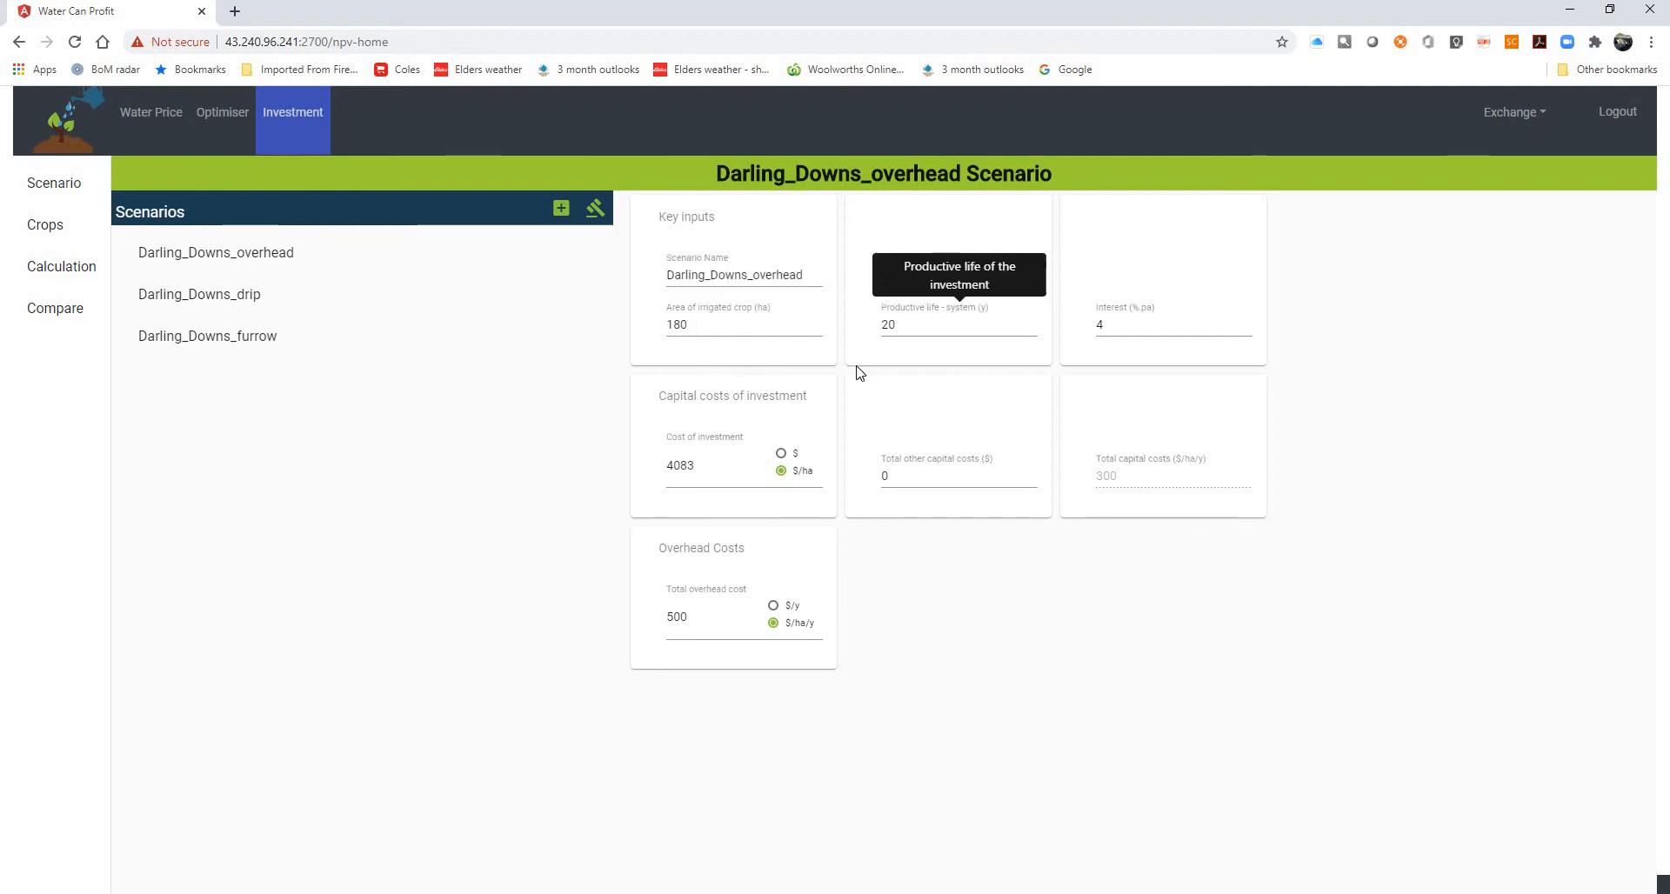
pyautogui.click(318, 252)
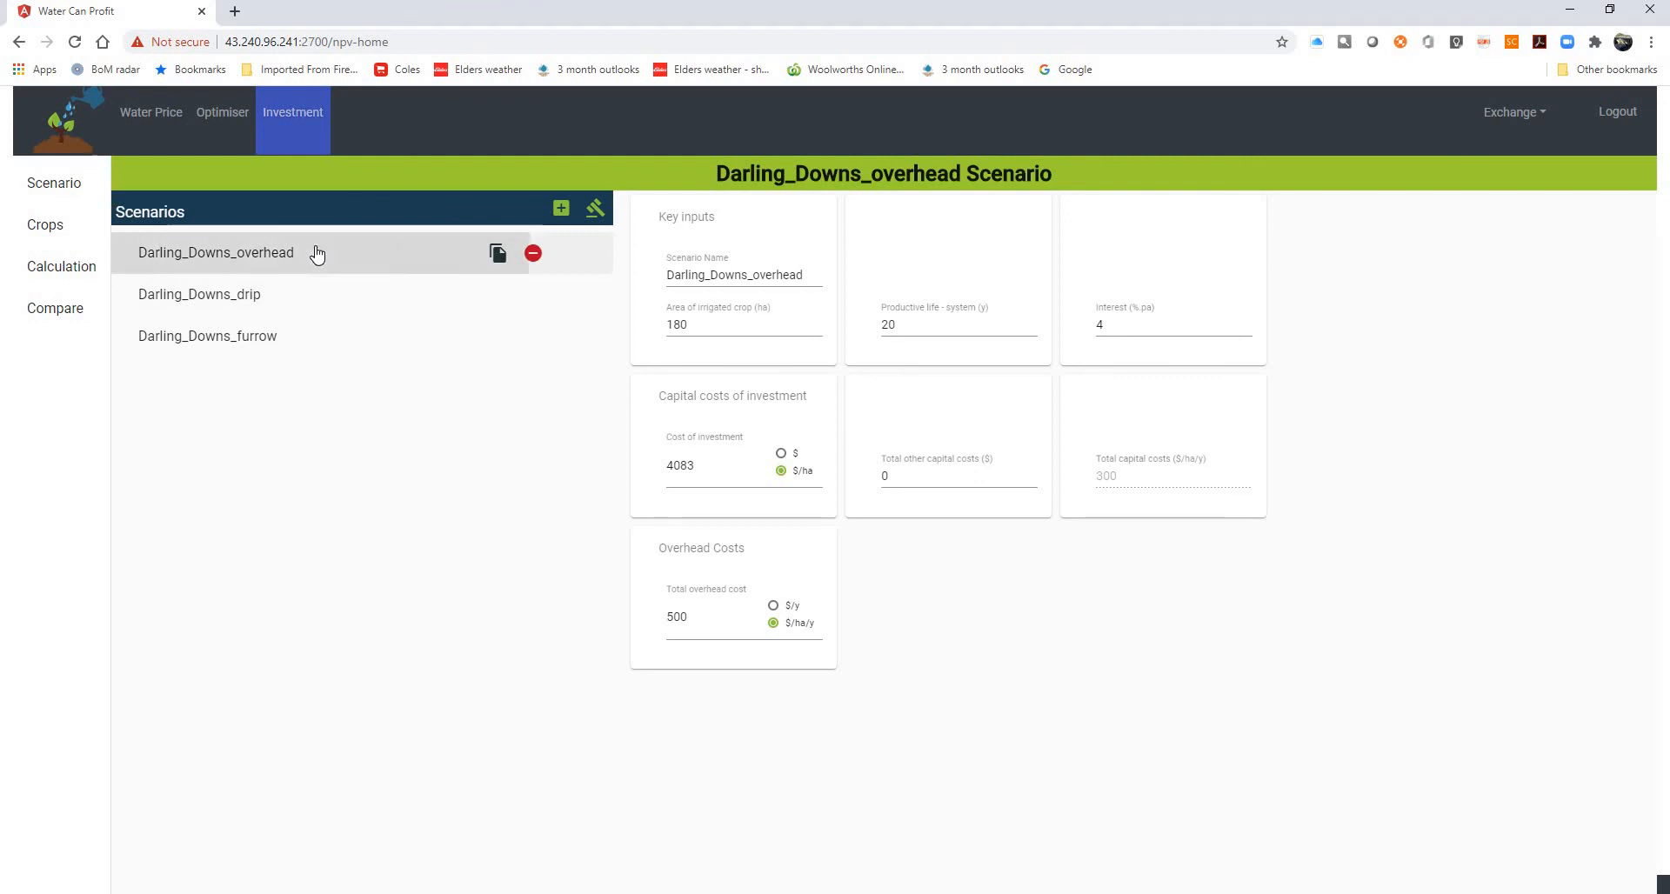
pyautogui.click(299, 312)
pyautogui.click(298, 347)
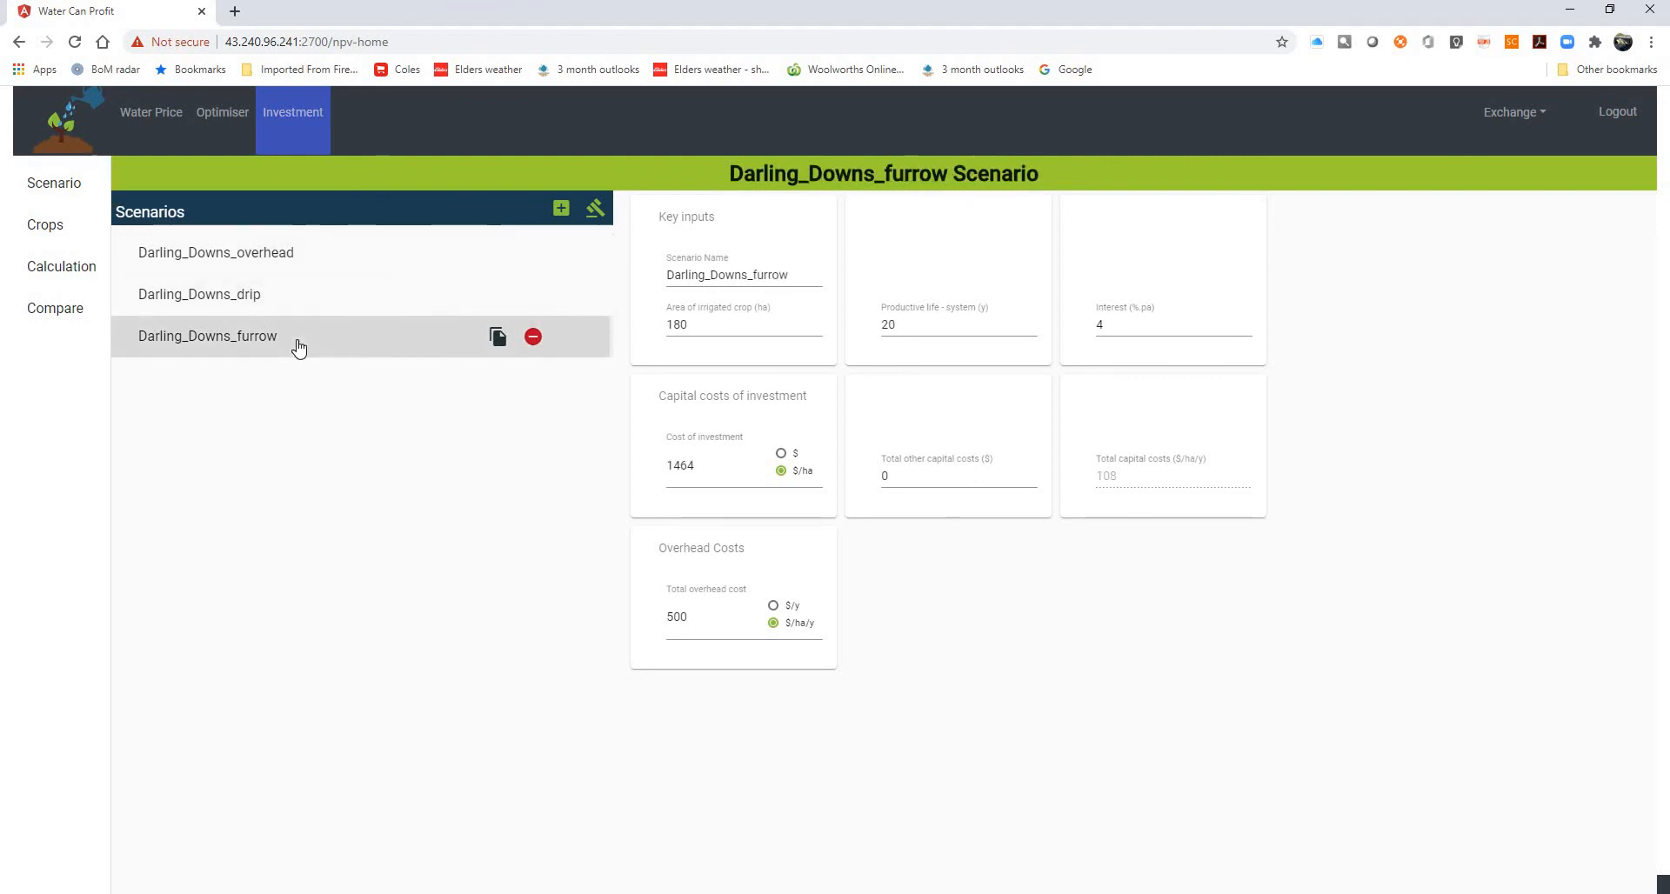
pyautogui.click(298, 257)
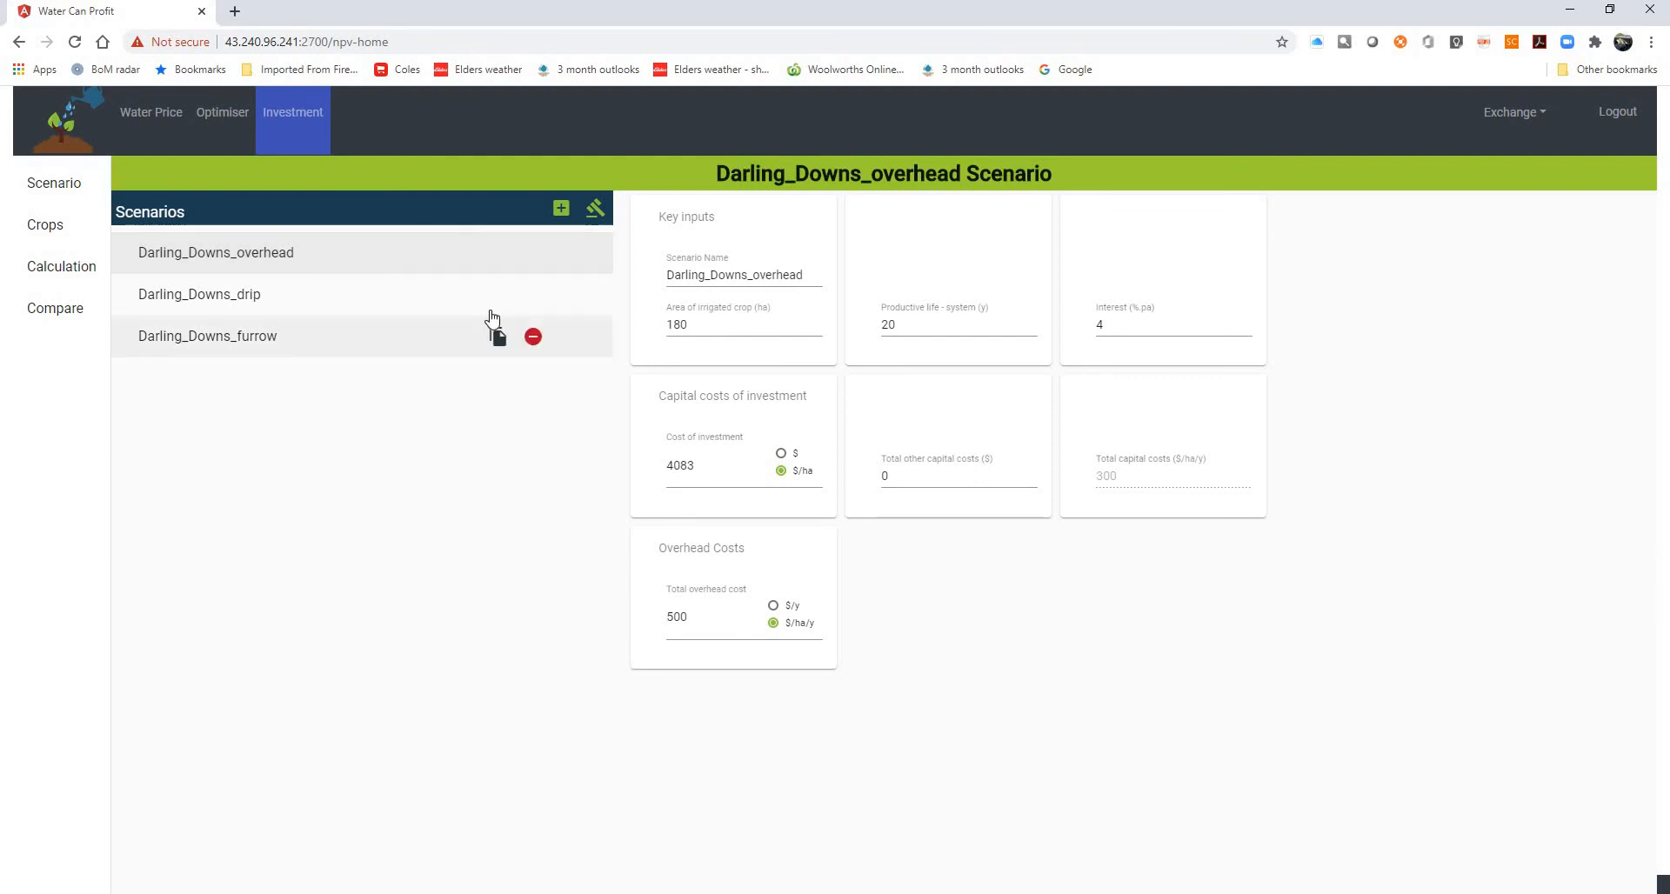
# Compare the investment cost, productive life, overhead costs and interest rate across the overhead, drip and furrow scenarios
pyautogui.moveTo(706, 470)
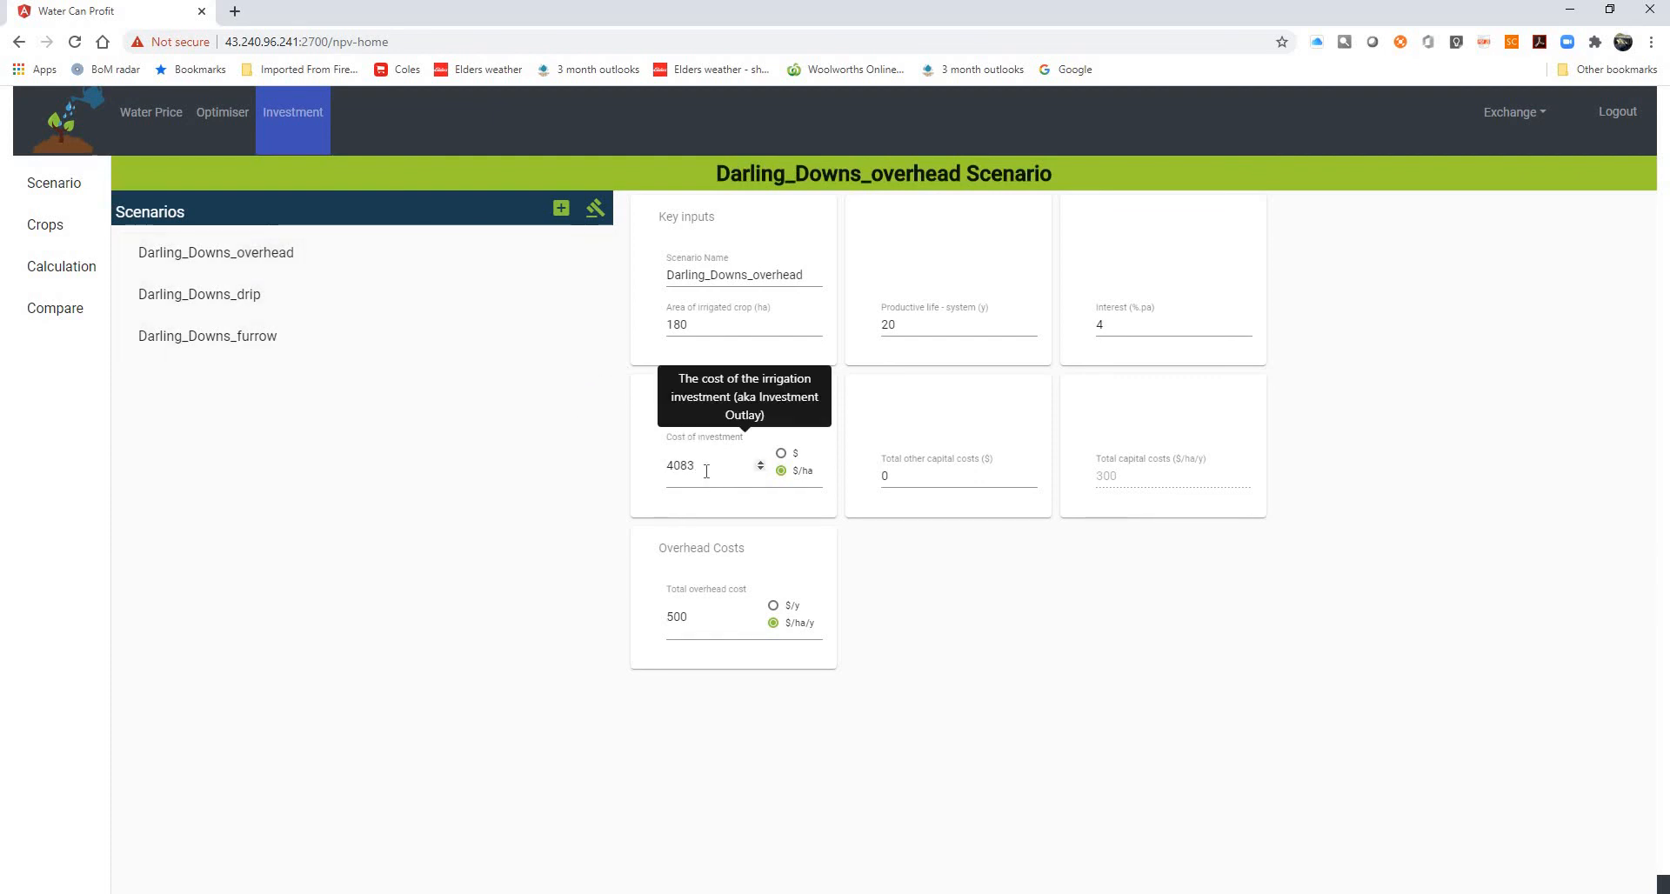
pyautogui.moveTo(905, 340)
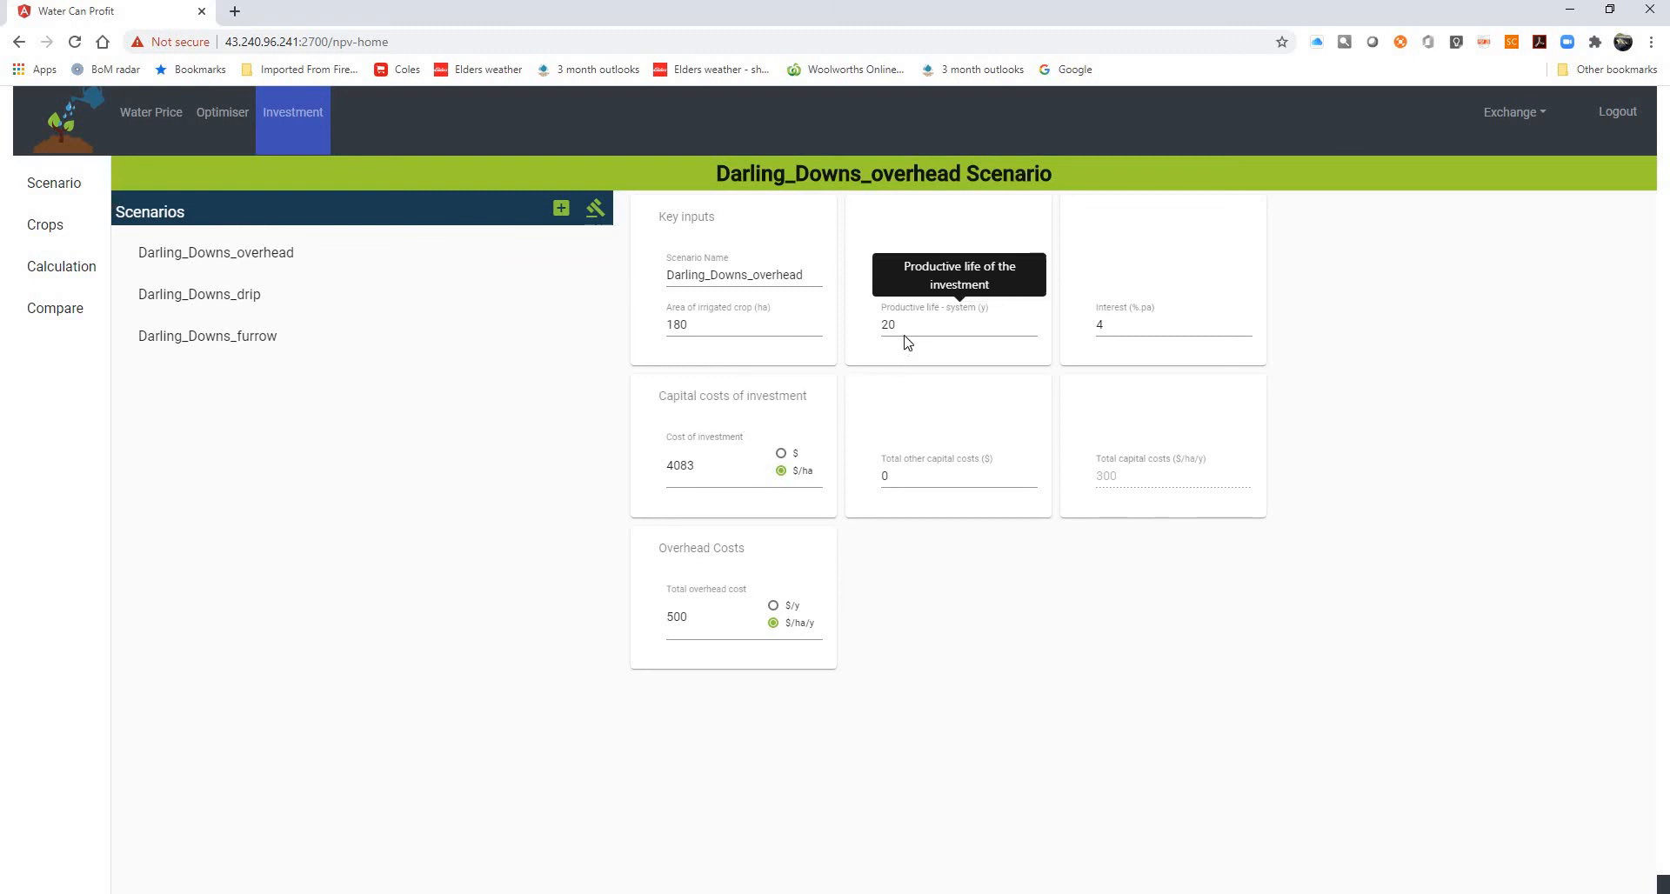
pyautogui.click(169, 298)
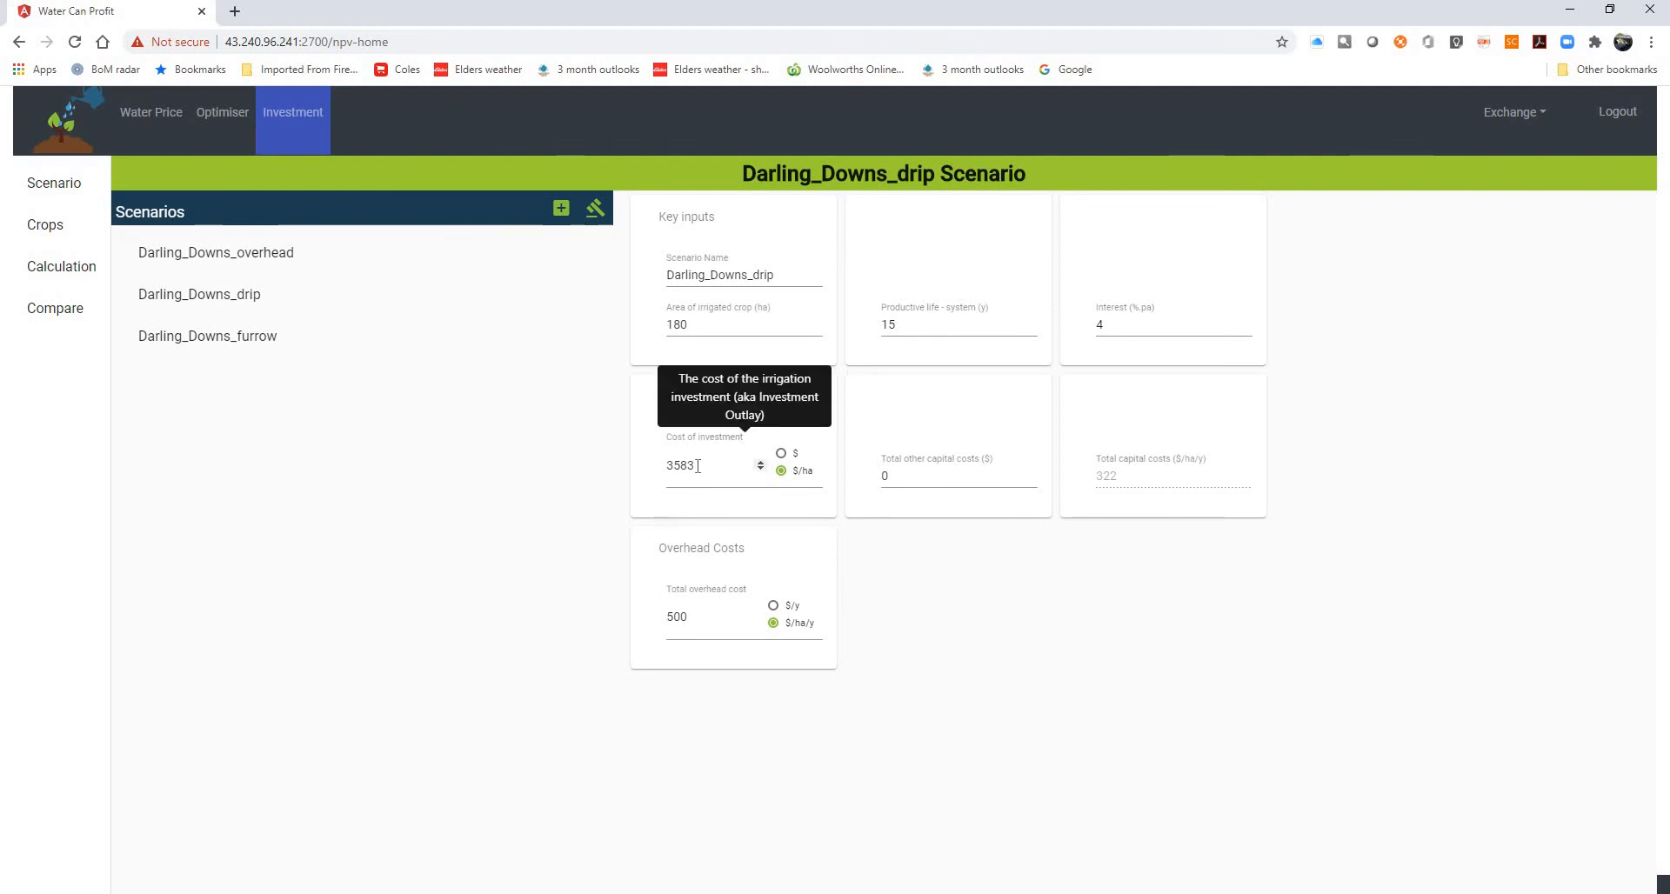
pyautogui.click(253, 339)
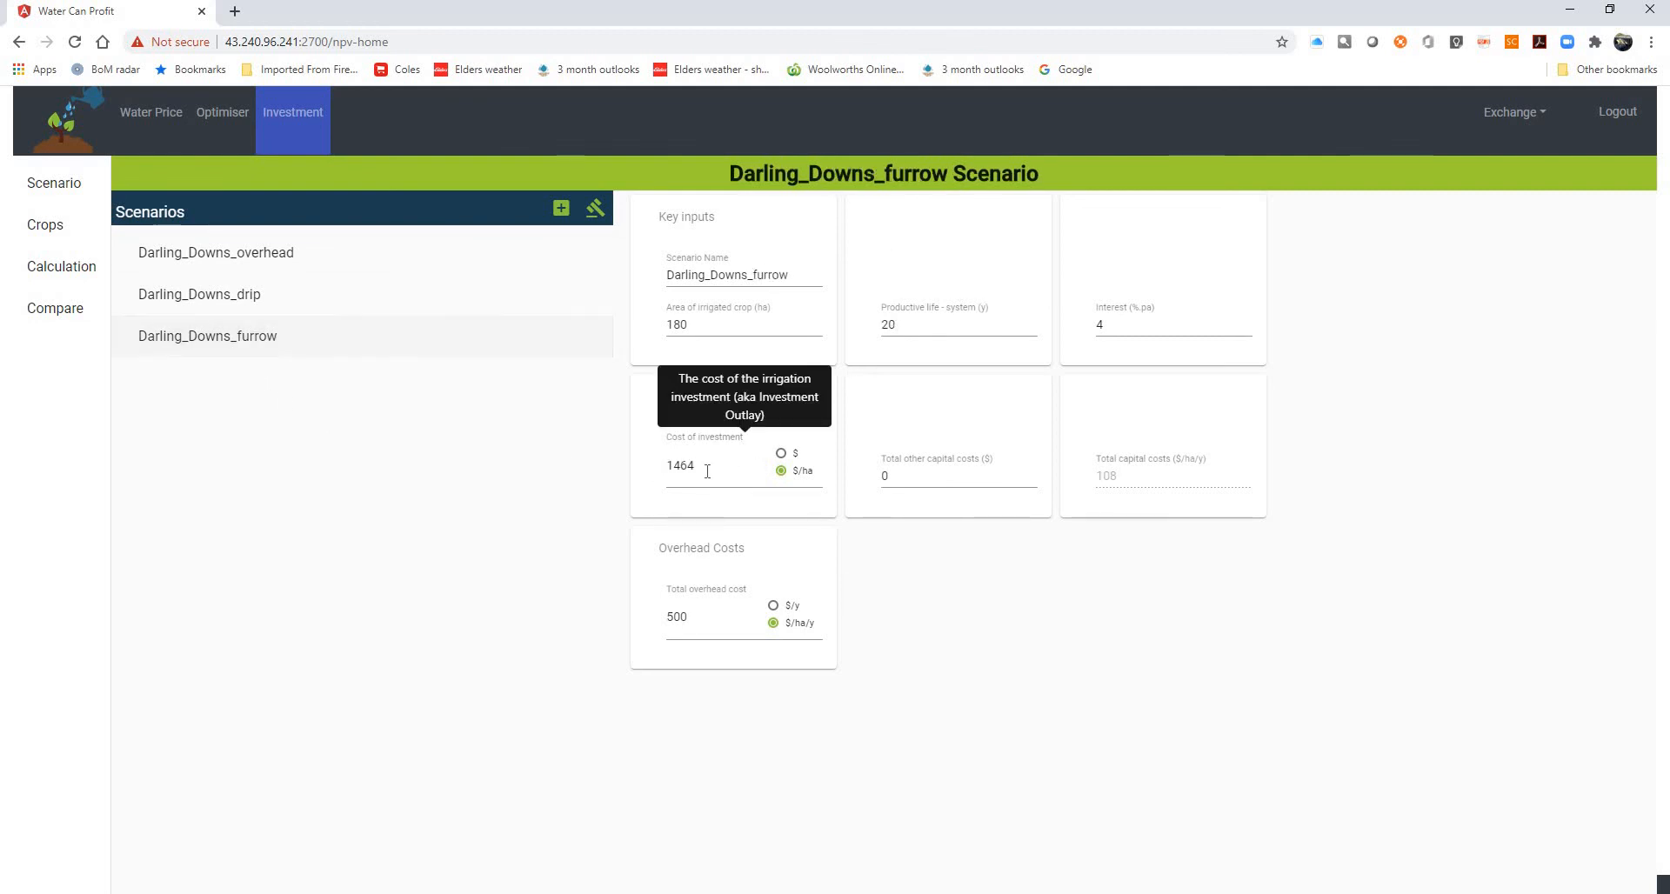
pyautogui.moveTo(706, 630)
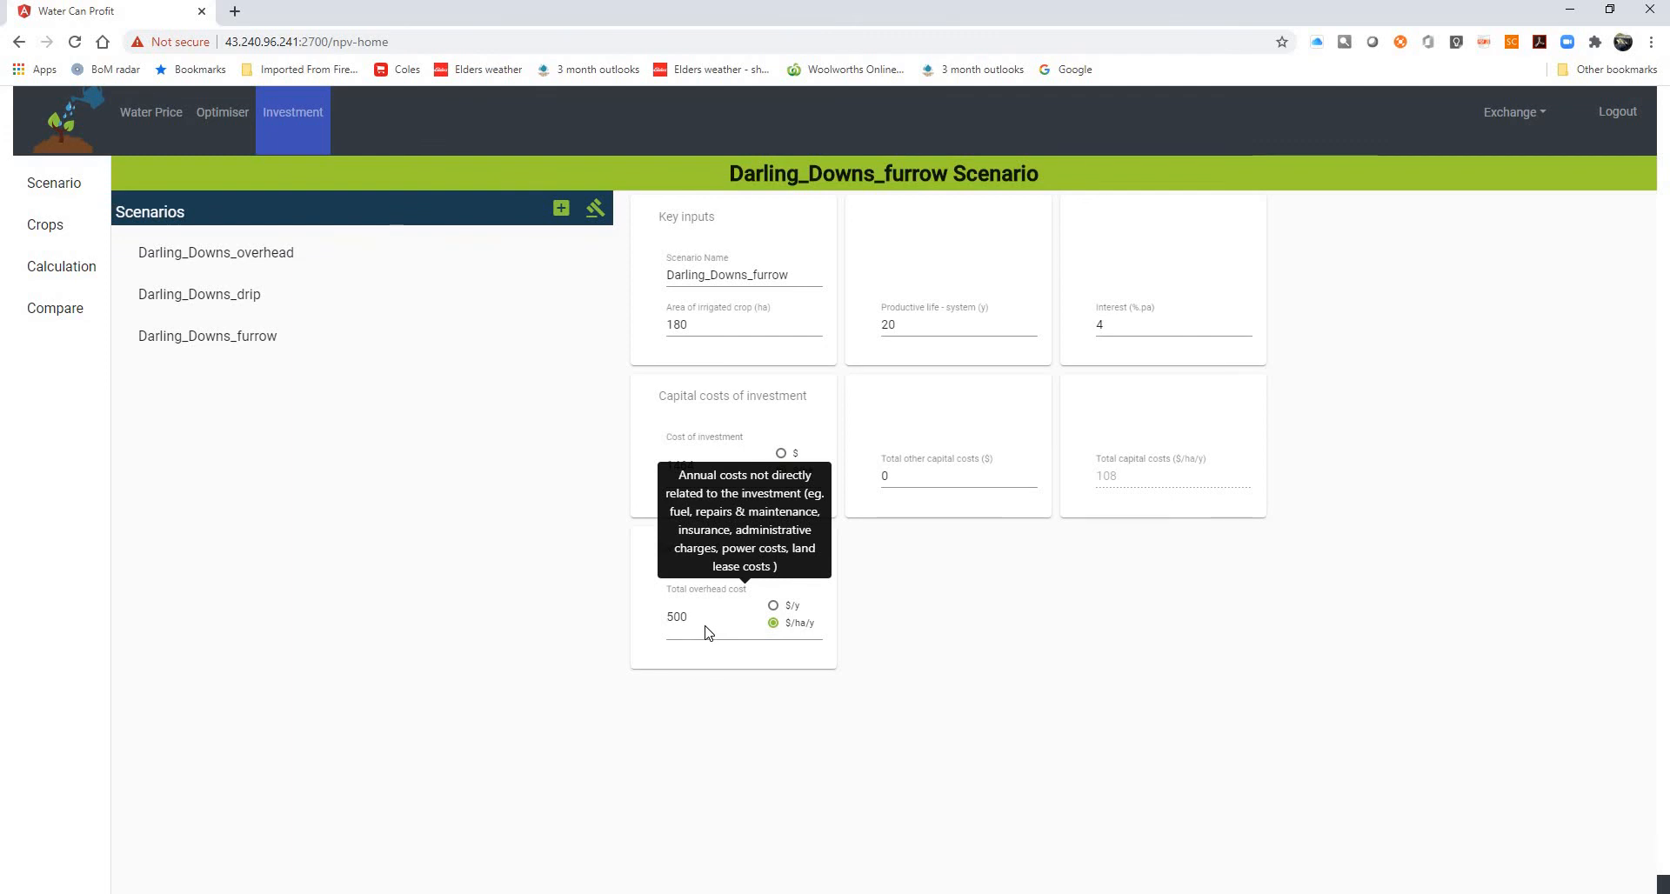
pyautogui.moveTo(958, 476)
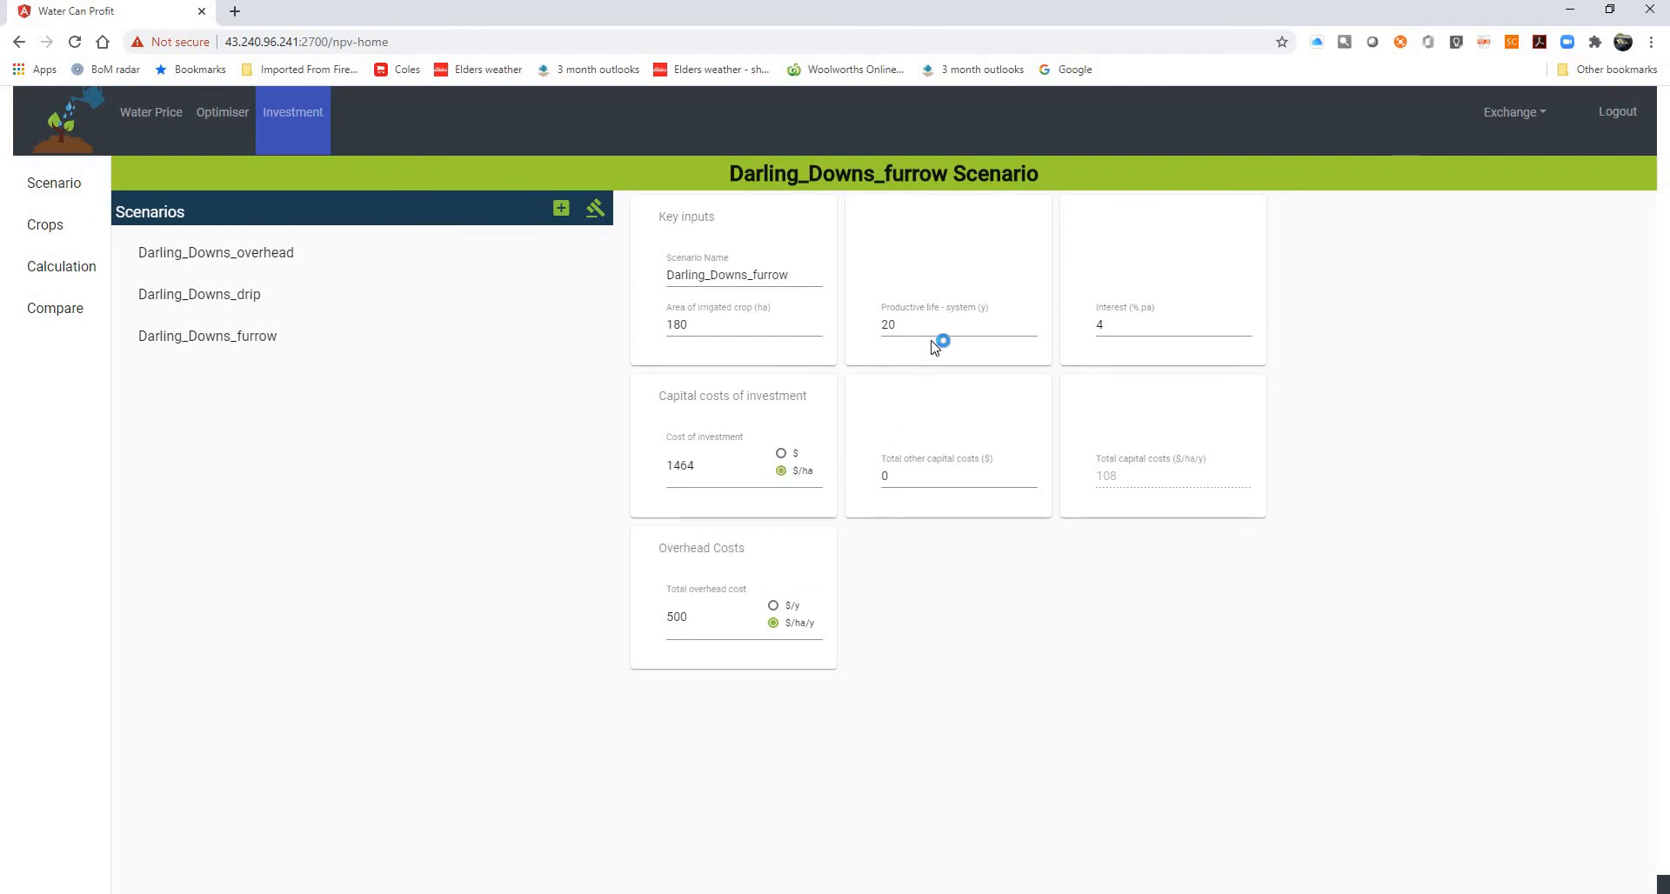
pyautogui.moveTo(1106, 342)
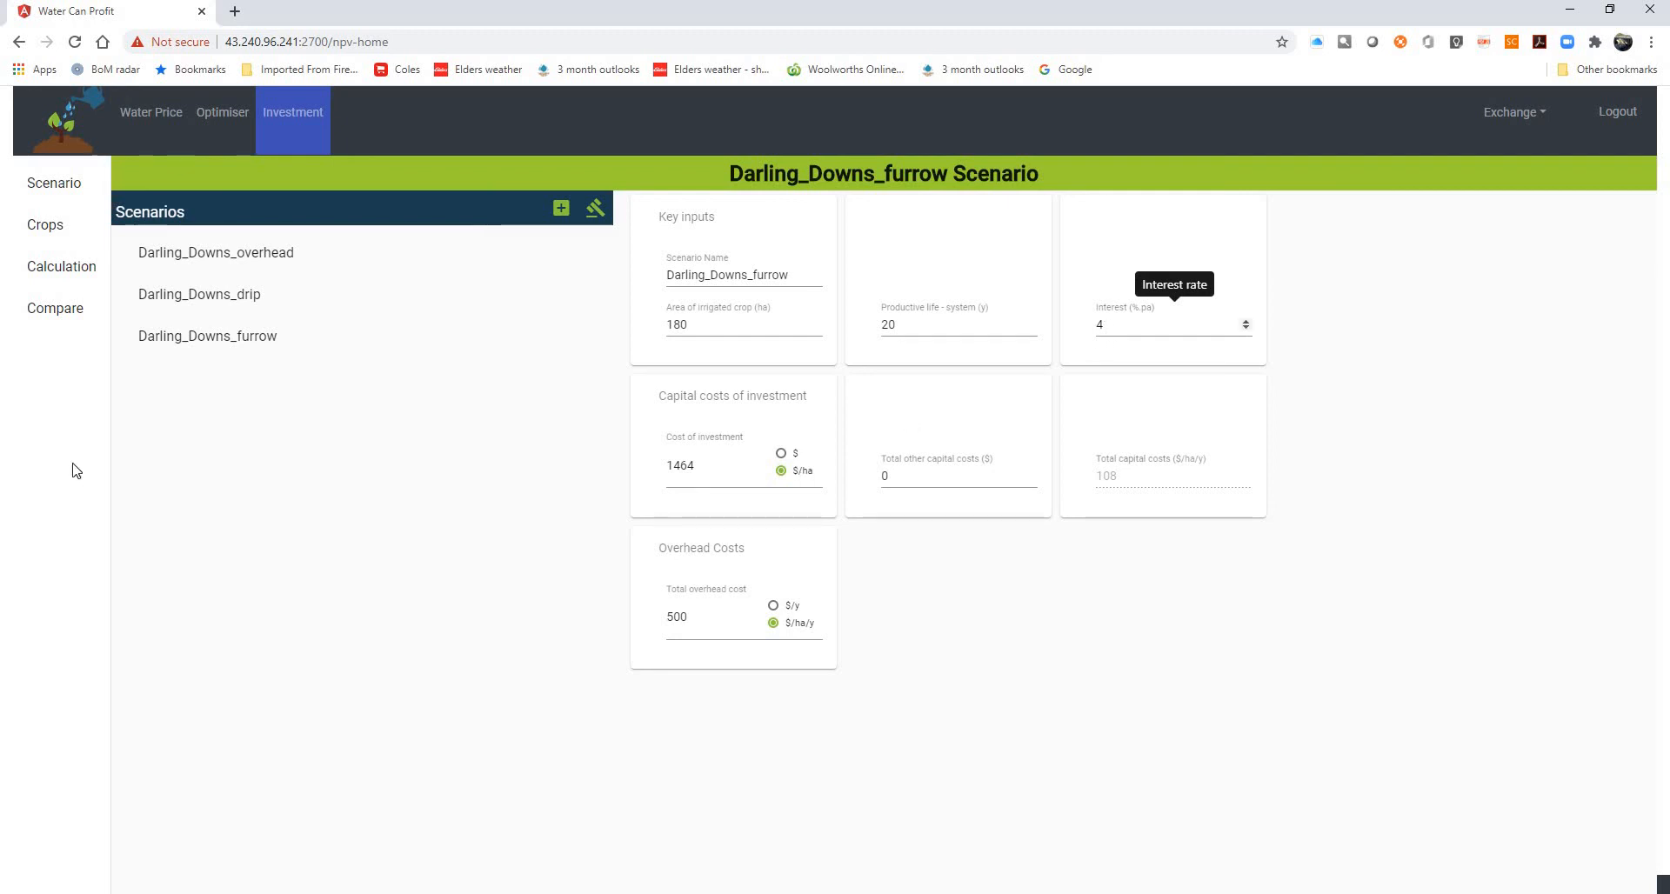
# Return to the Darling_Downs_overhead scenario and view its Discounted Cash Flow Analysis
pyautogui.click(195, 258)
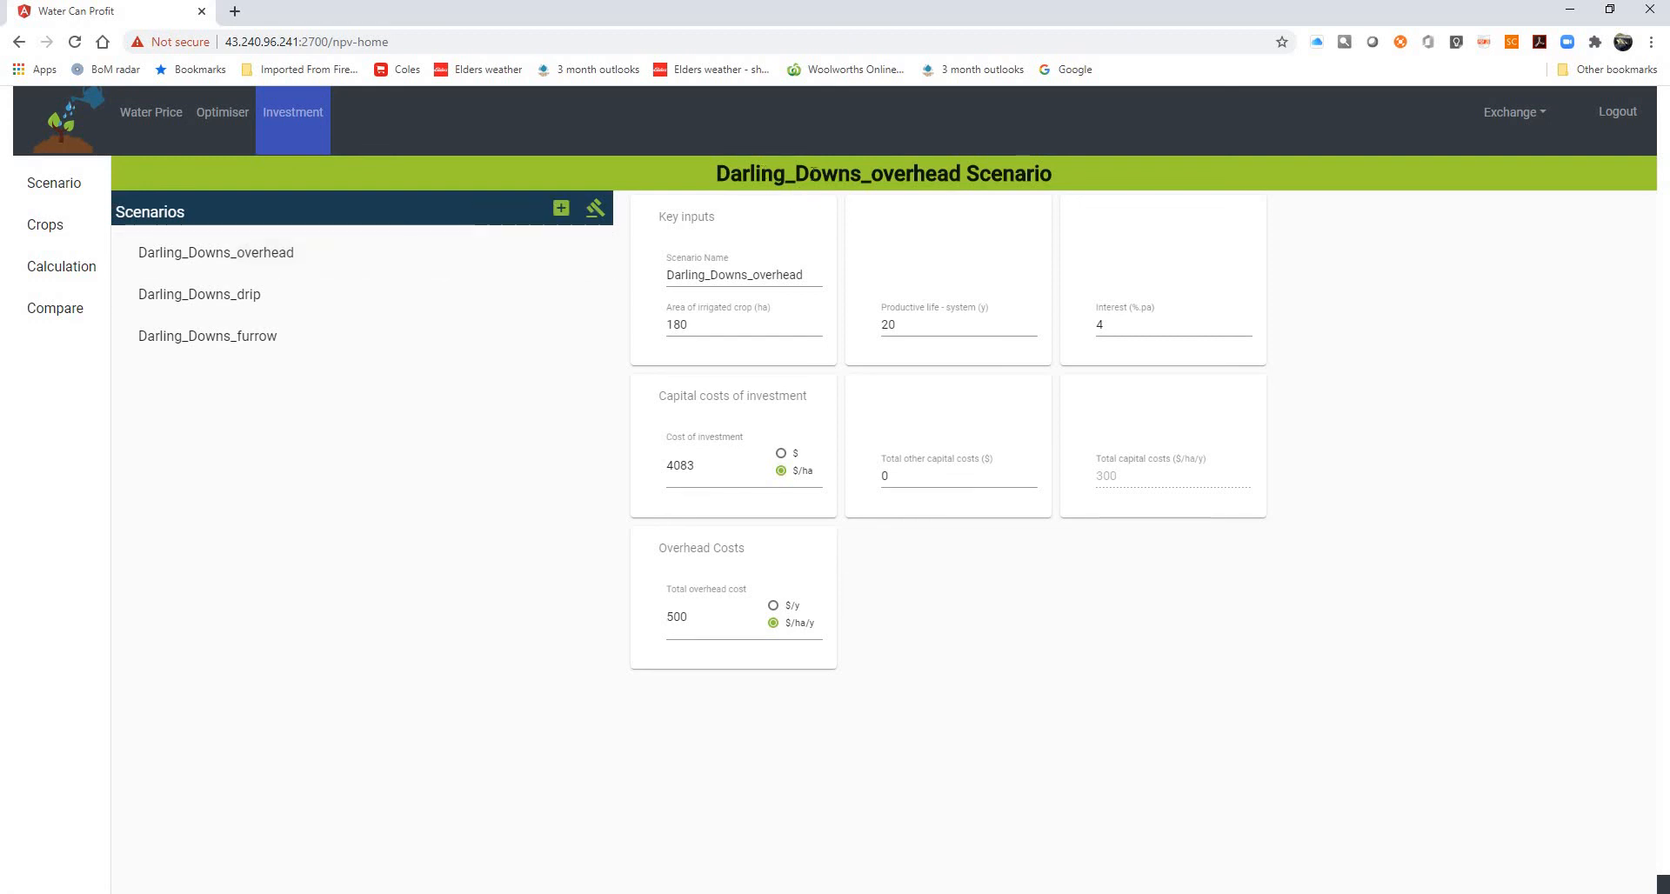
pyautogui.click(255, 294)
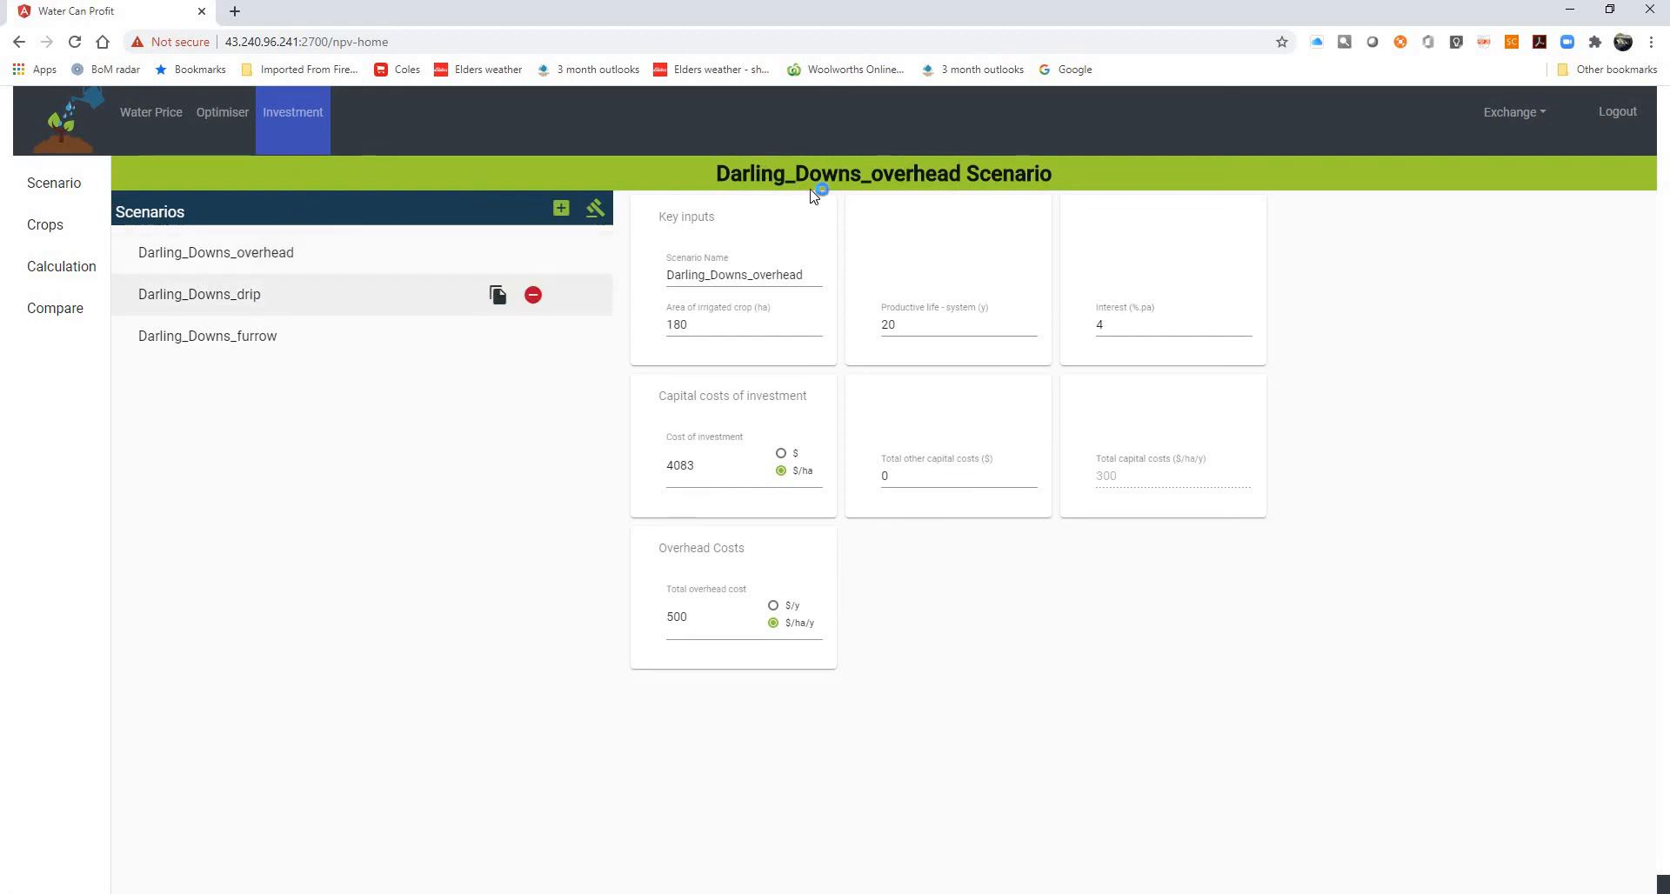
pyautogui.click(254, 255)
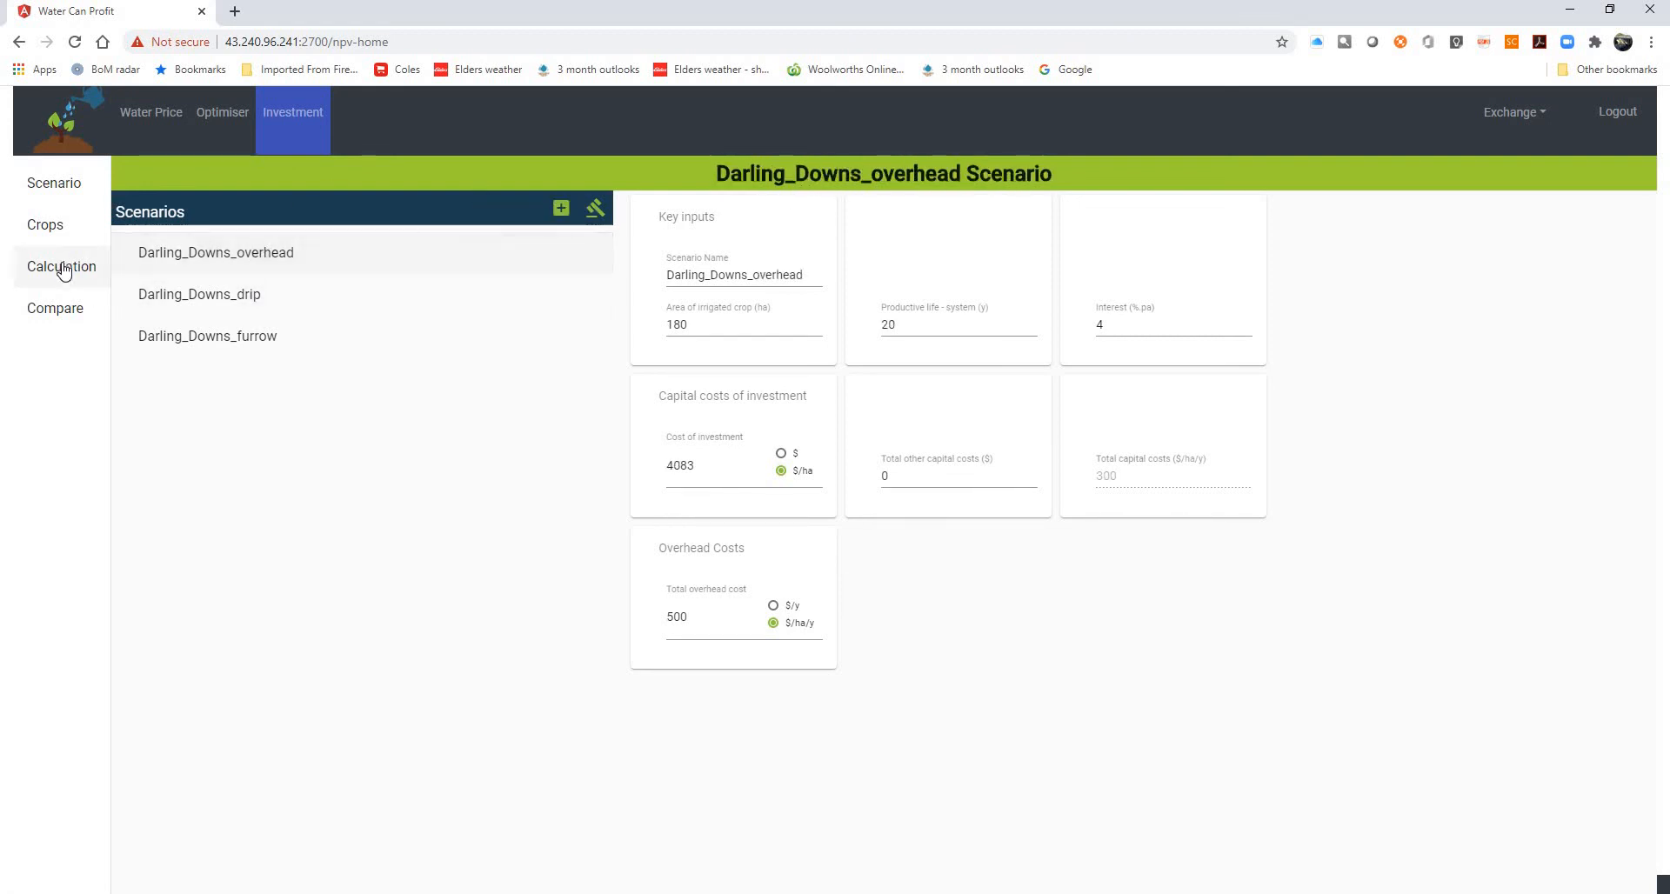
pyautogui.click(63, 268)
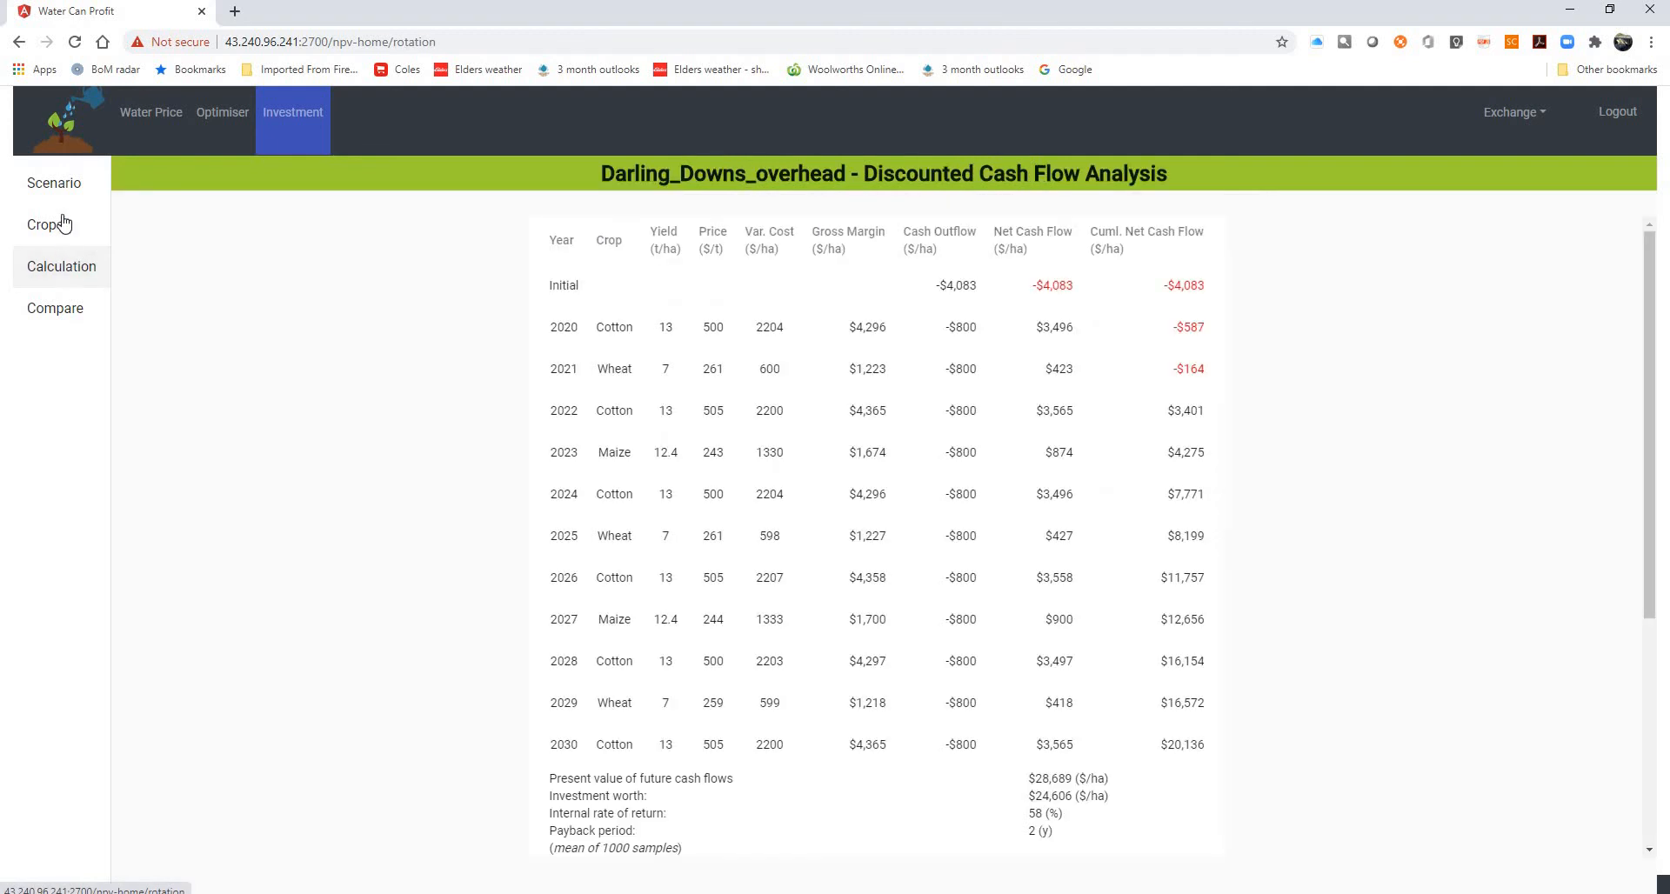
# Examine the overhead scenario's crop rotation, switching the first-year Cotton's price range on and off again
pyautogui.click(55, 224)
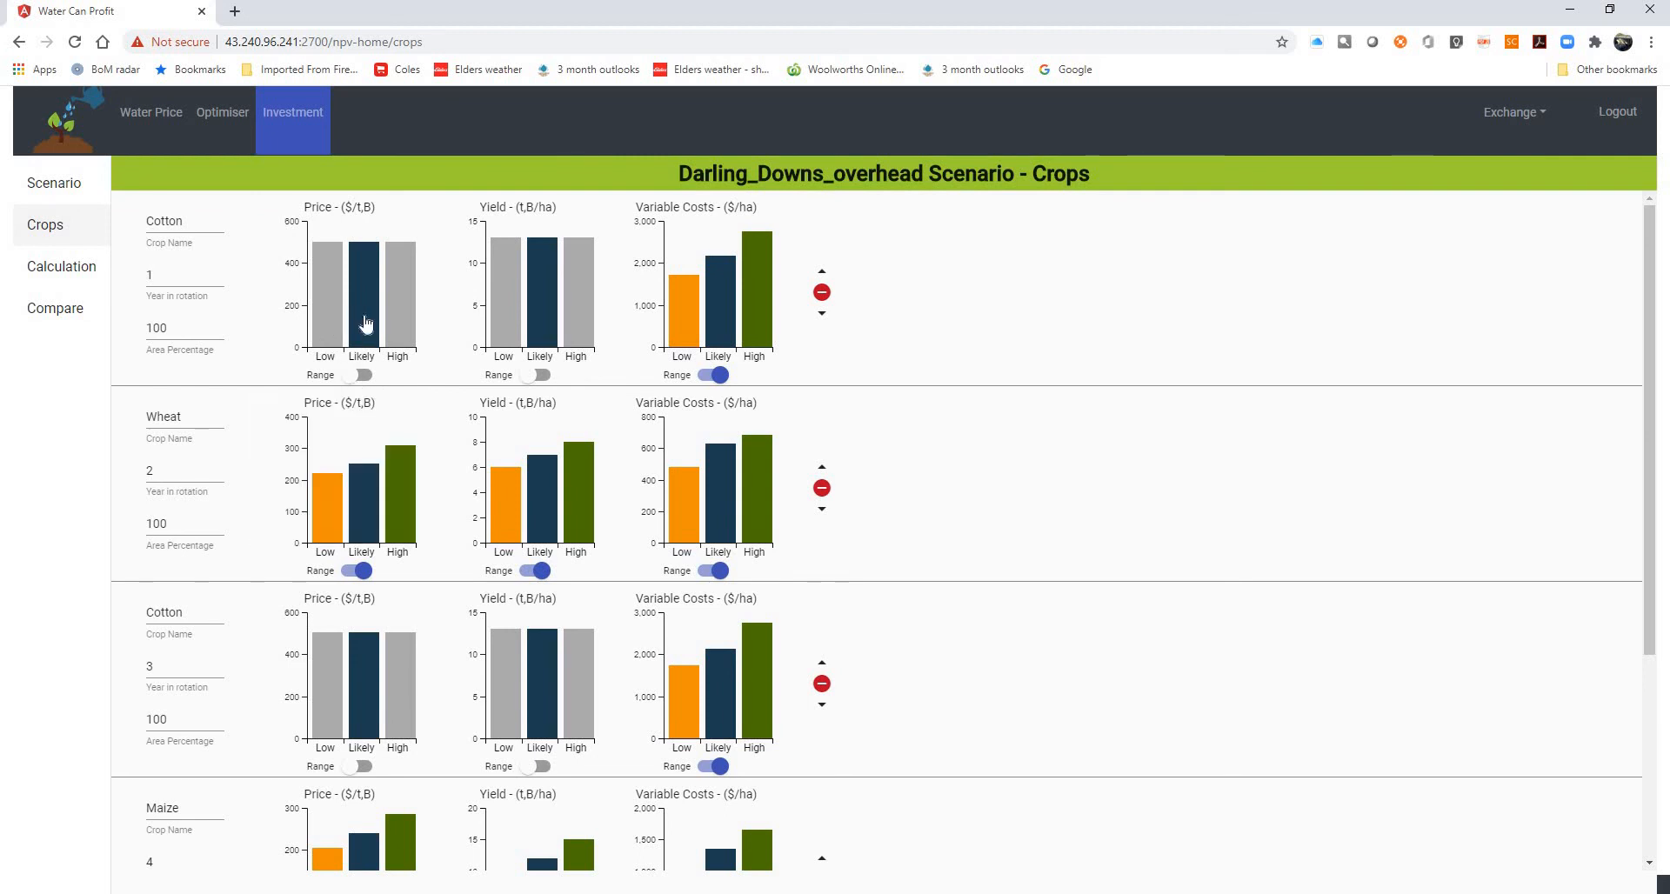
pyautogui.click(360, 378)
pyautogui.click(360, 376)
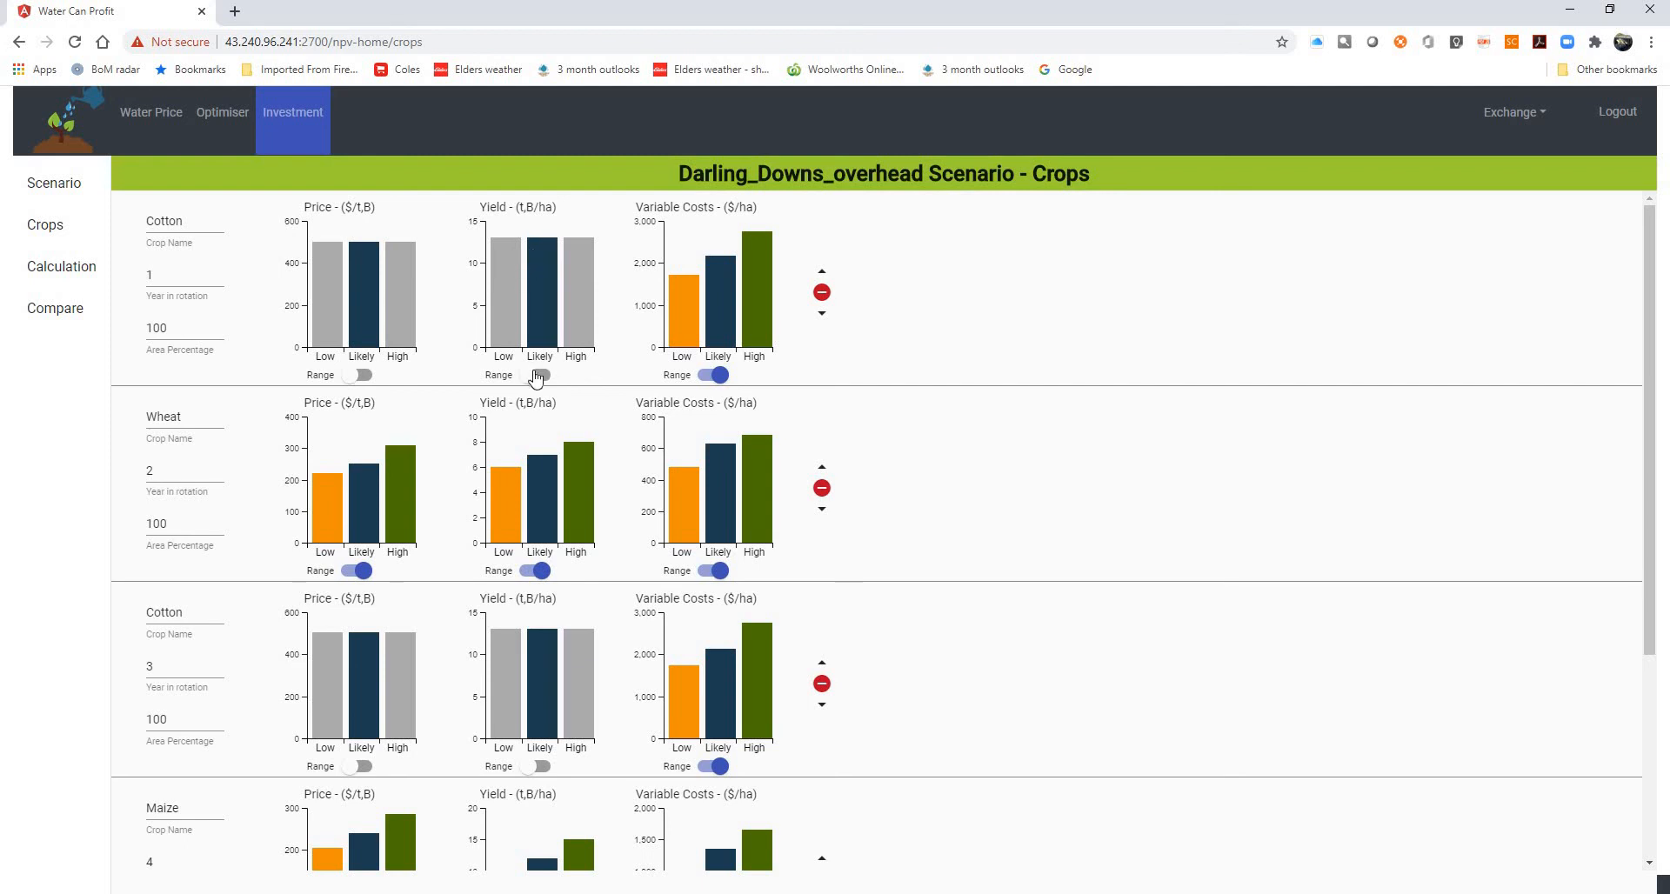
pyautogui.moveTo(536, 377)
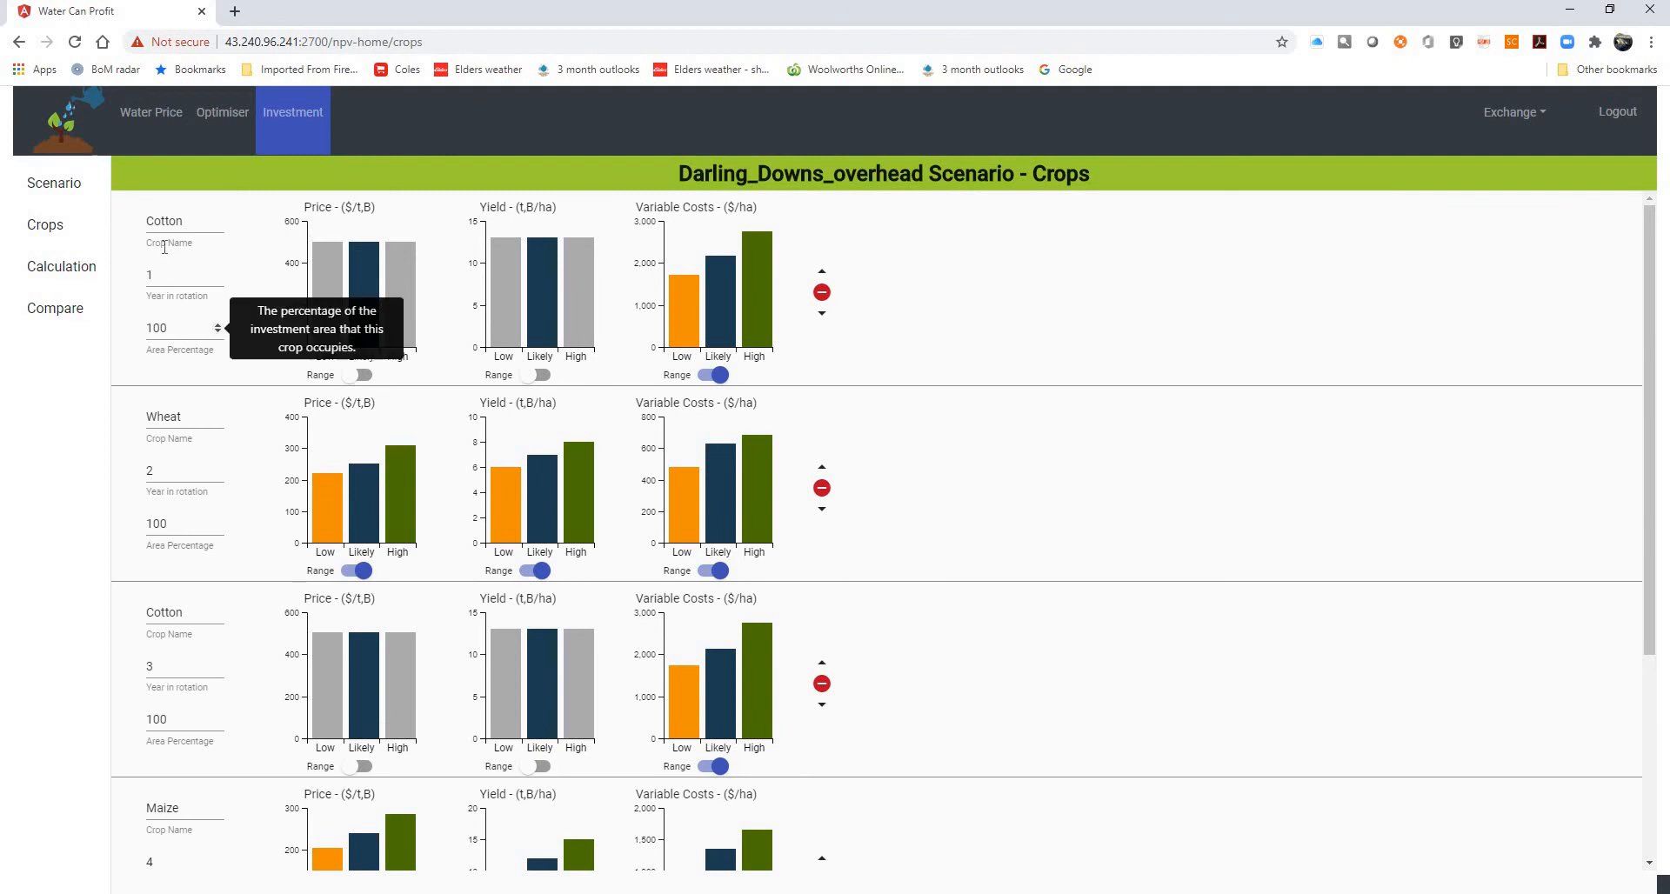
# Set the first-year Cotton's area to 50 percent, and put Wheat in rotation year 1 with an area of 50 percent
pyautogui.doubleClick(151, 327)
pyautogui.write('50')
pyautogui.doubleClick(153, 469)
pyautogui.write('1')
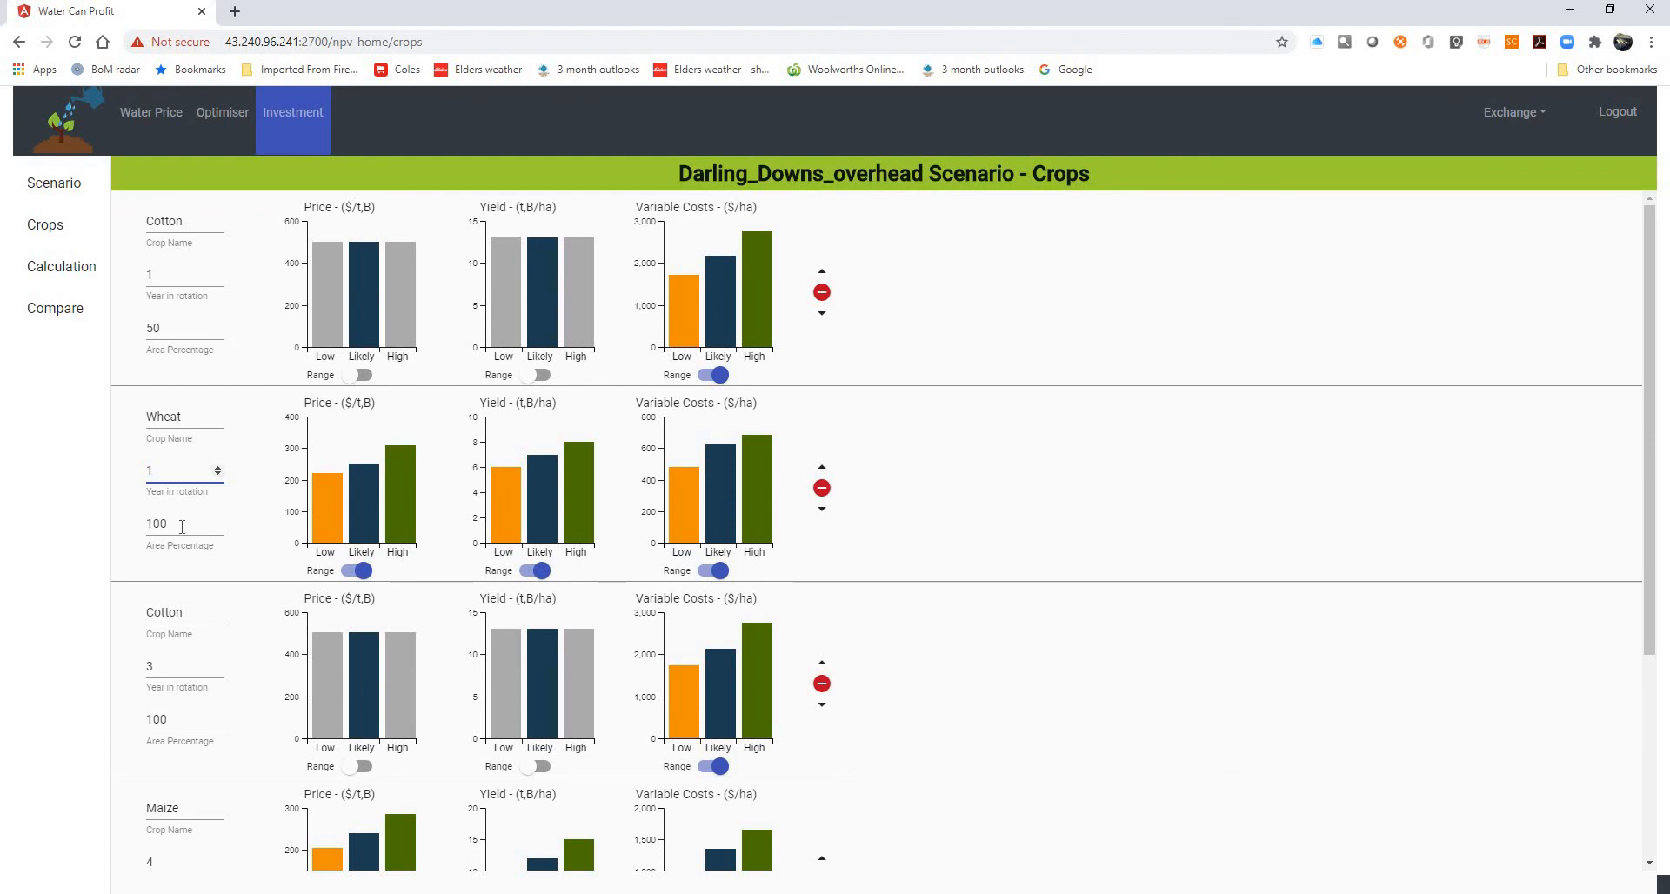
pyautogui.doubleClick(145, 525)
pyautogui.write('50')
# Restore Cotton's area to 100 percent, and Wheat to rotation year 2 with an area of 100 percent
pyautogui.moveTo(172, 335); pyautogui.dragTo(139, 338)
pyautogui.write('100')
pyautogui.moveTo(156, 471); pyautogui.dragTo(120, 463)
pyautogui.moveTo(172, 518); pyautogui.dragTo(141, 522)
# Look through the rest of the overhead scenario's crop rotation, and try moving the first-year Cotton below Wheat and back up
pyautogui.scroll(-1, 332, 696)
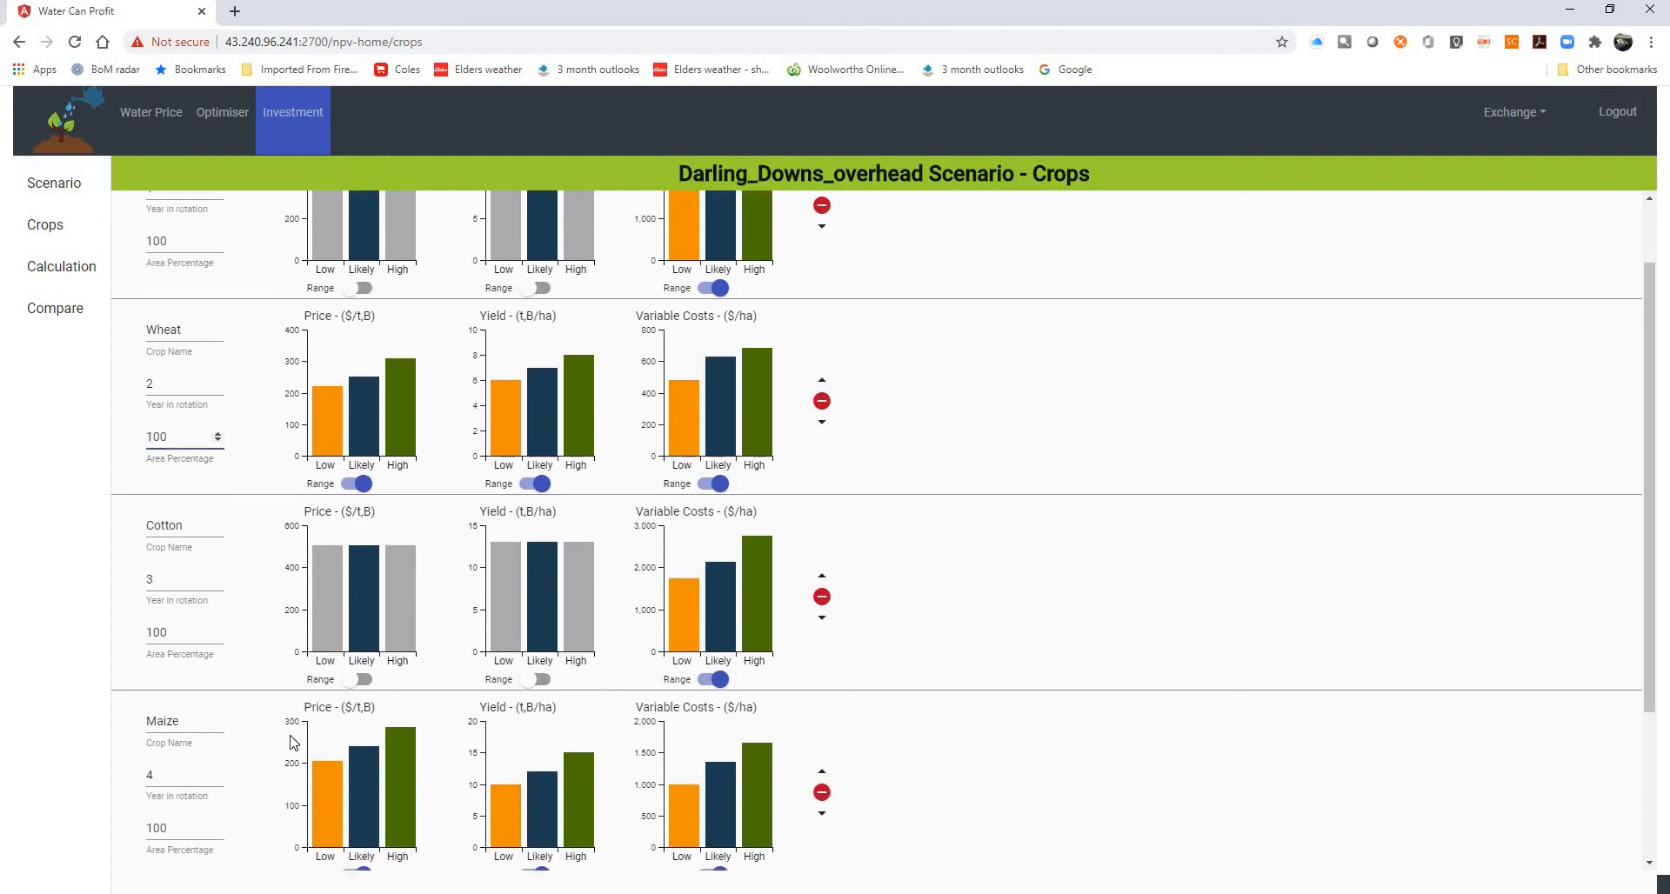
pyautogui.scroll(-1, 279, 387)
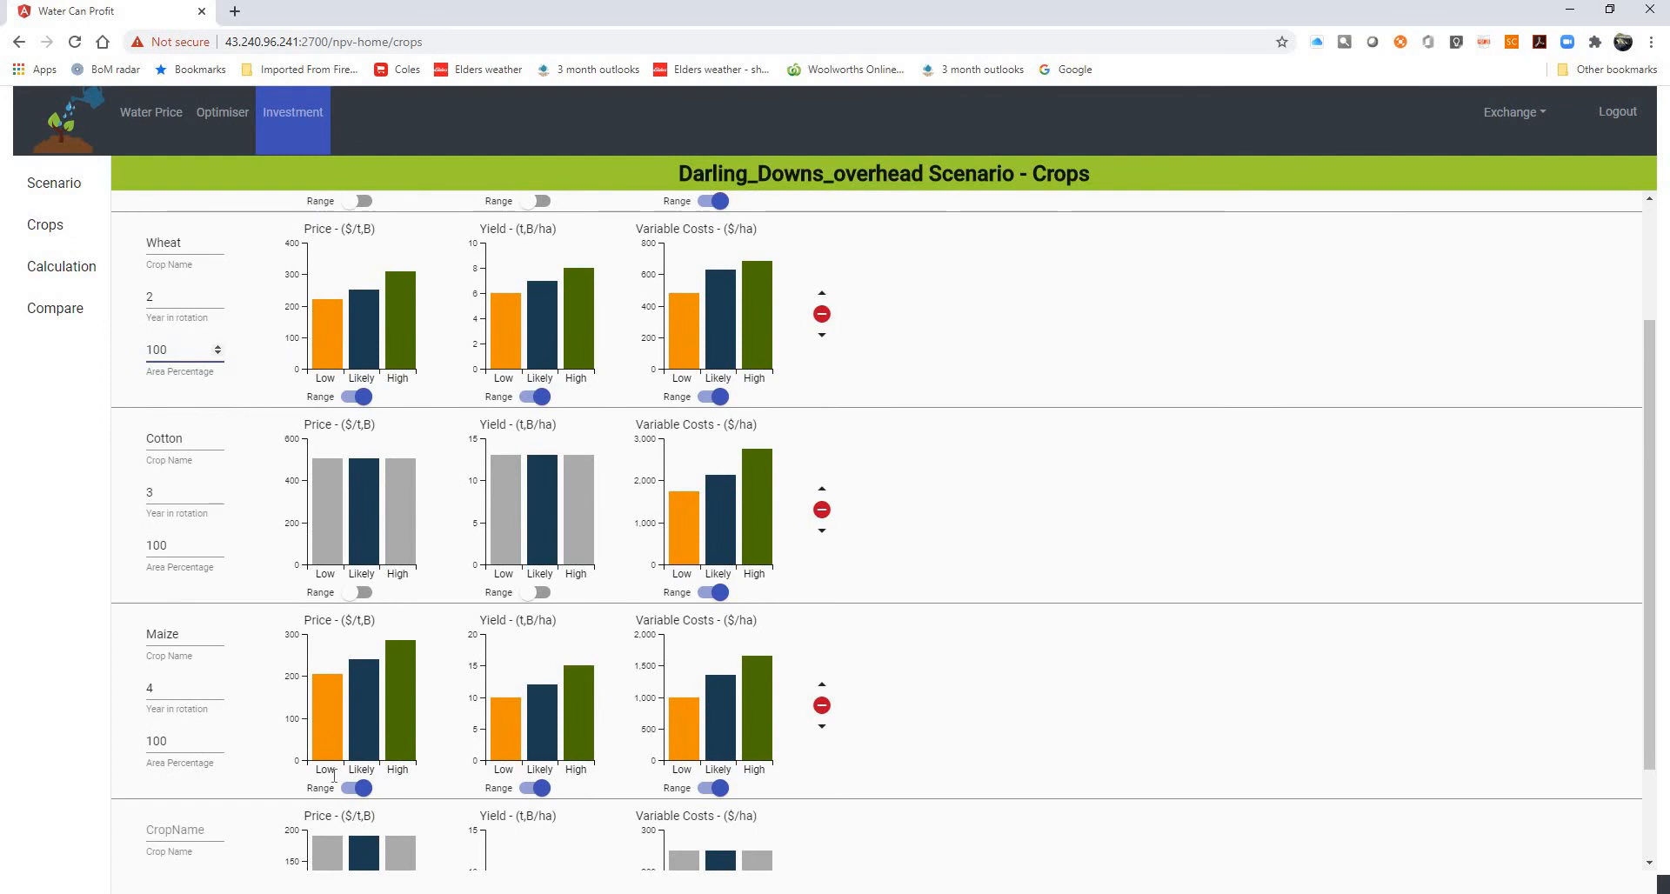
pyautogui.scroll(-2, 252, 770)
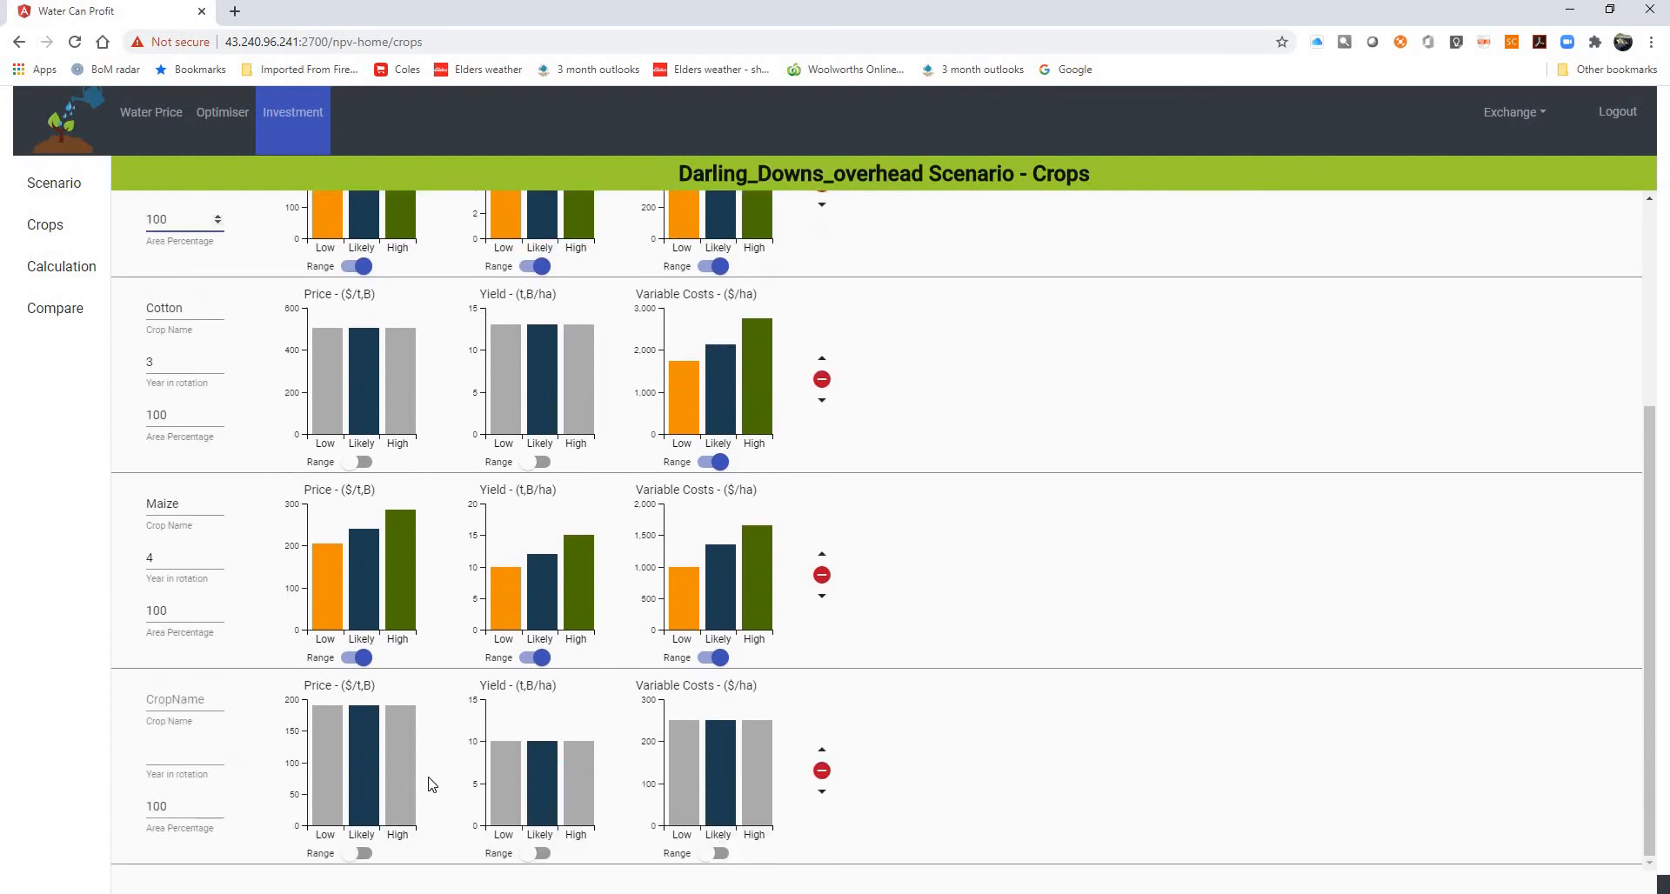
pyautogui.scroll(3, 817, 661)
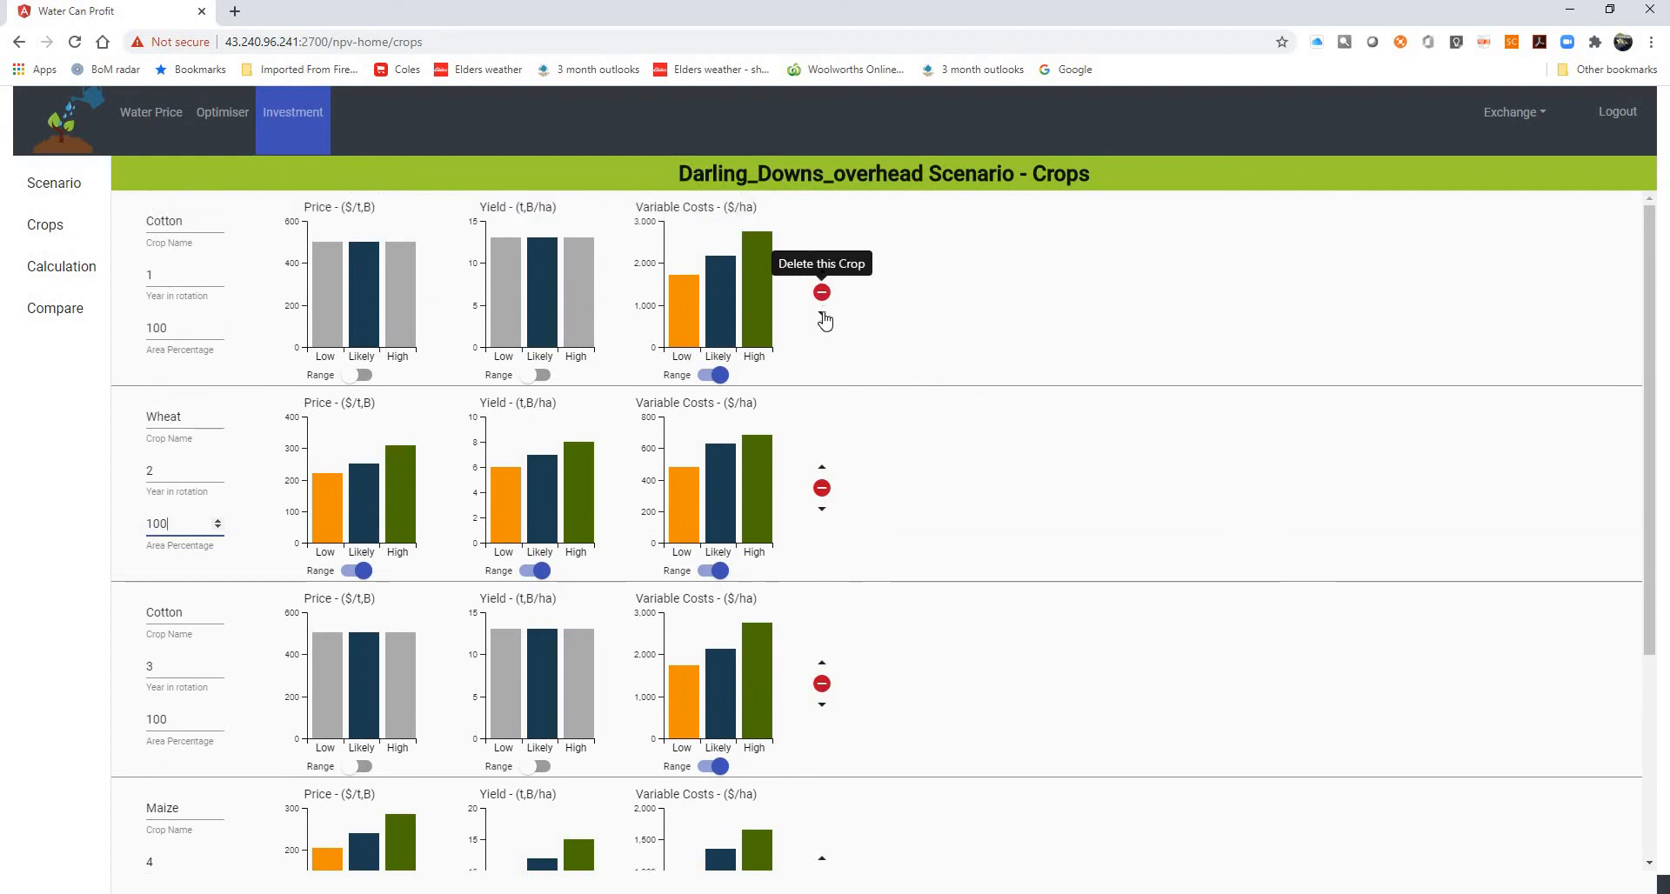
pyautogui.click(822, 314)
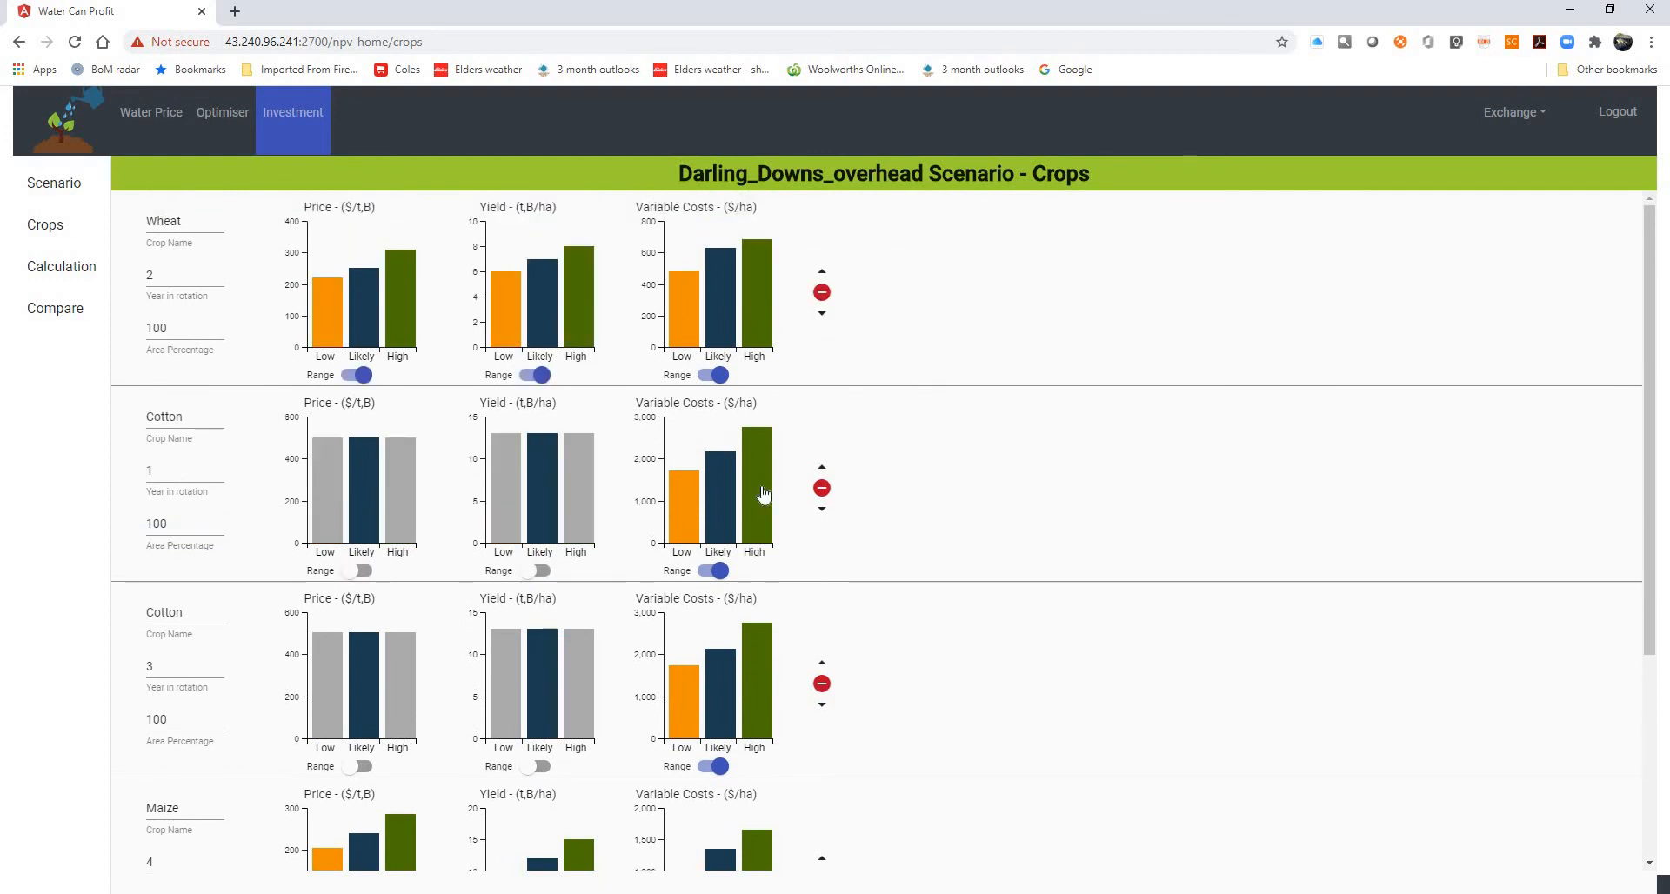
pyautogui.click(822, 468)
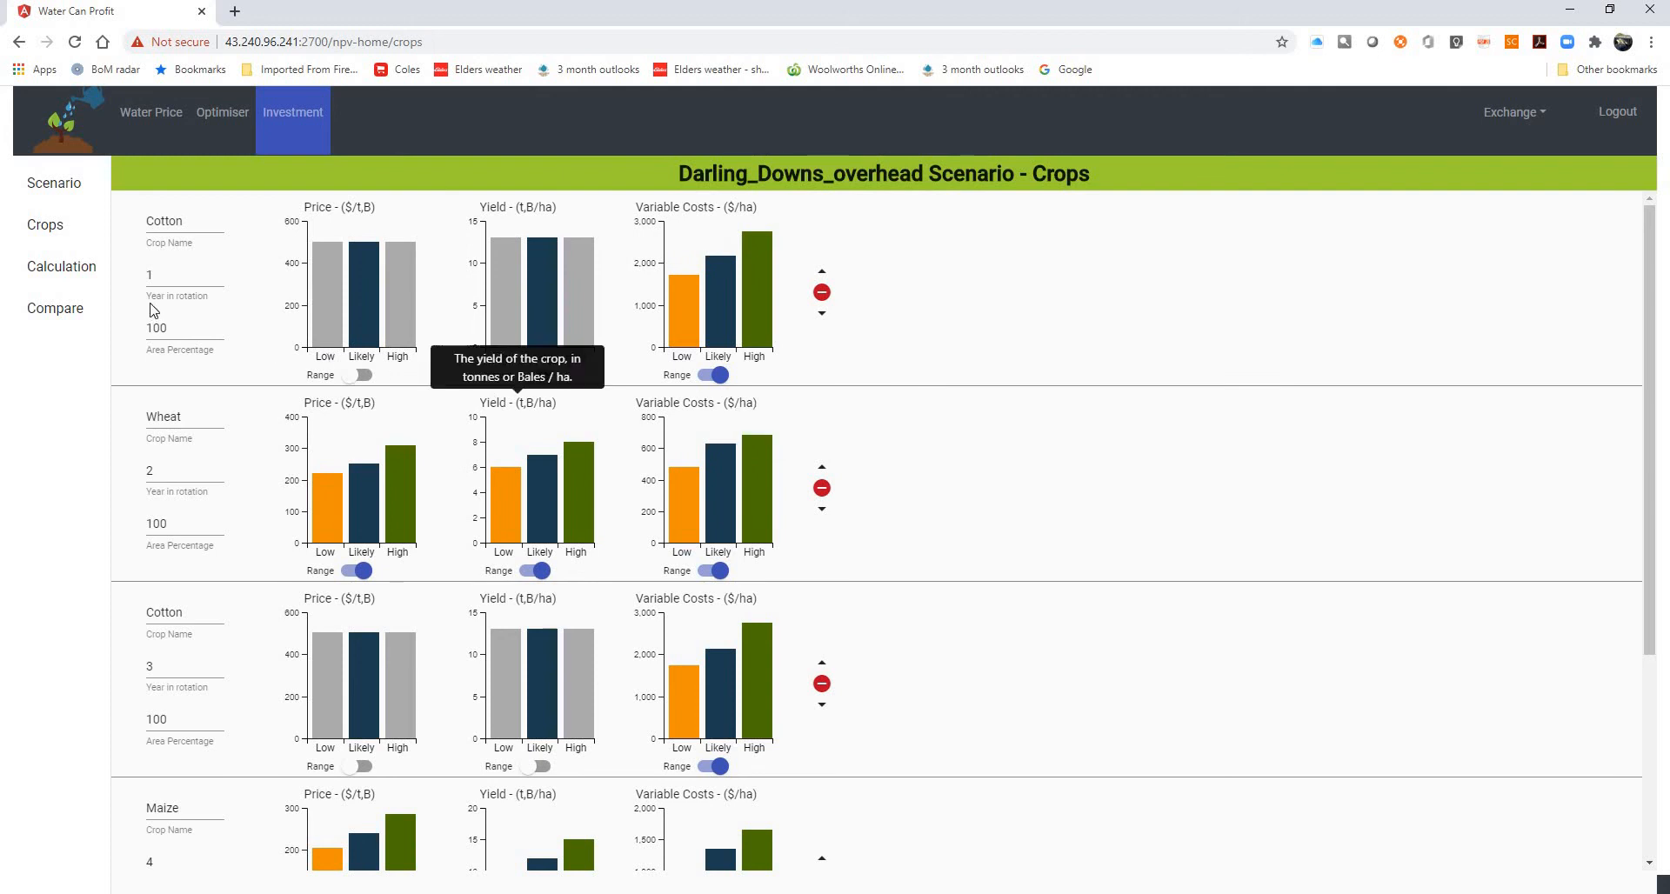
# Revisit the overhead scenario's crops and key inputs, and examine its Discounted Cash Flow Analysis down to the last year
pyautogui.click(78, 275)
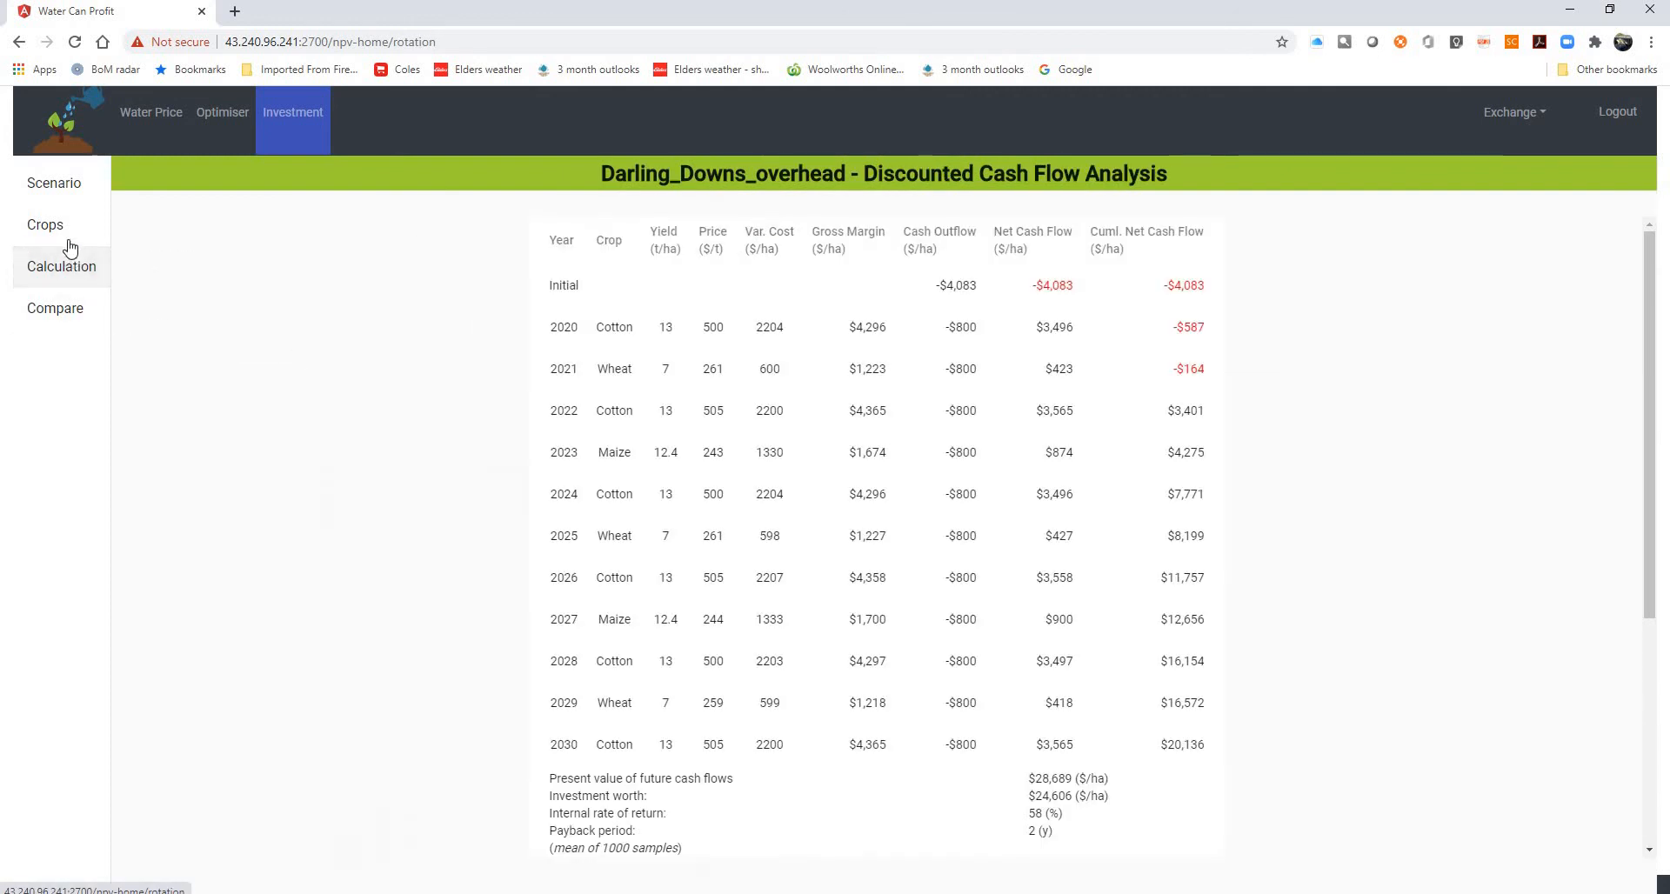
pyautogui.click(75, 237)
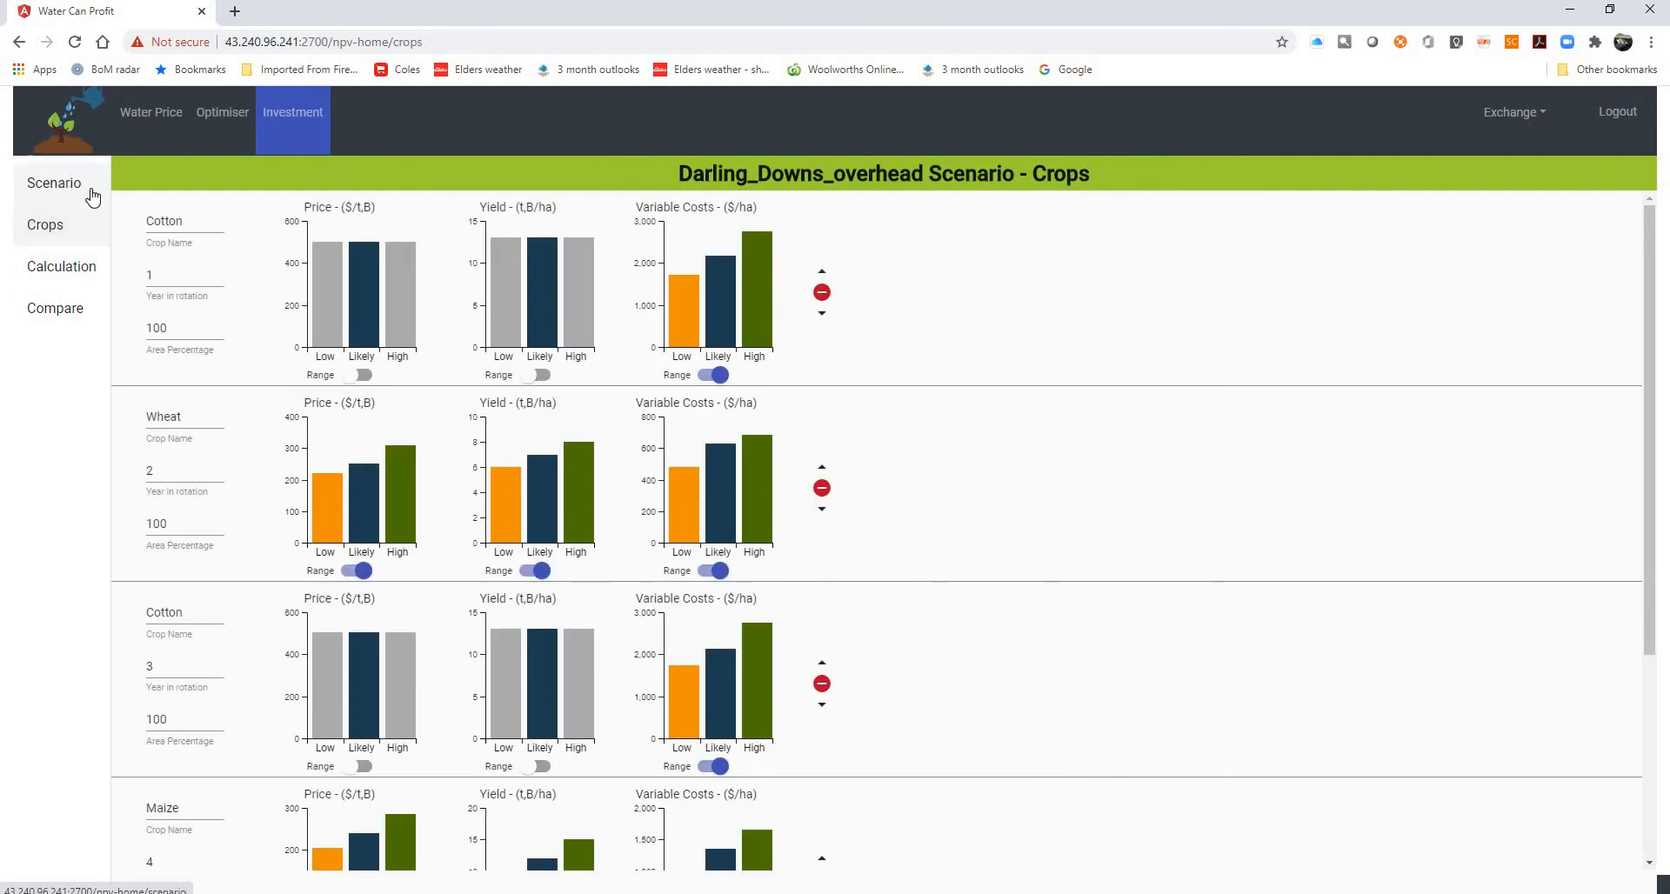
pyautogui.click(54, 182)
pyautogui.click(103, 278)
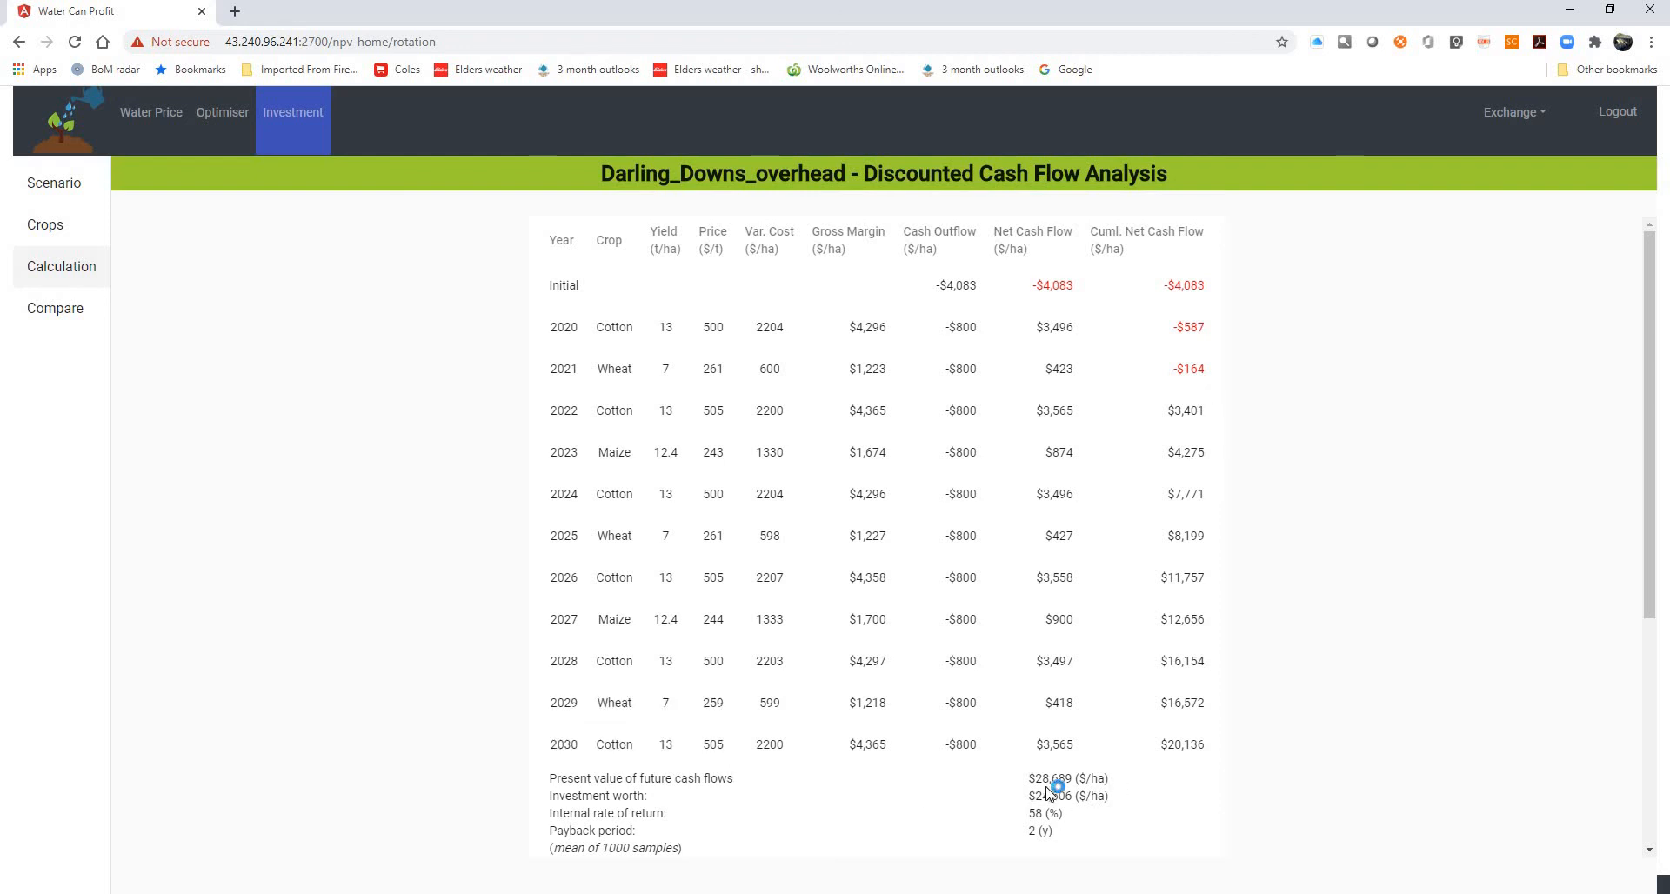
pyautogui.scroll(-4, 1041, 710)
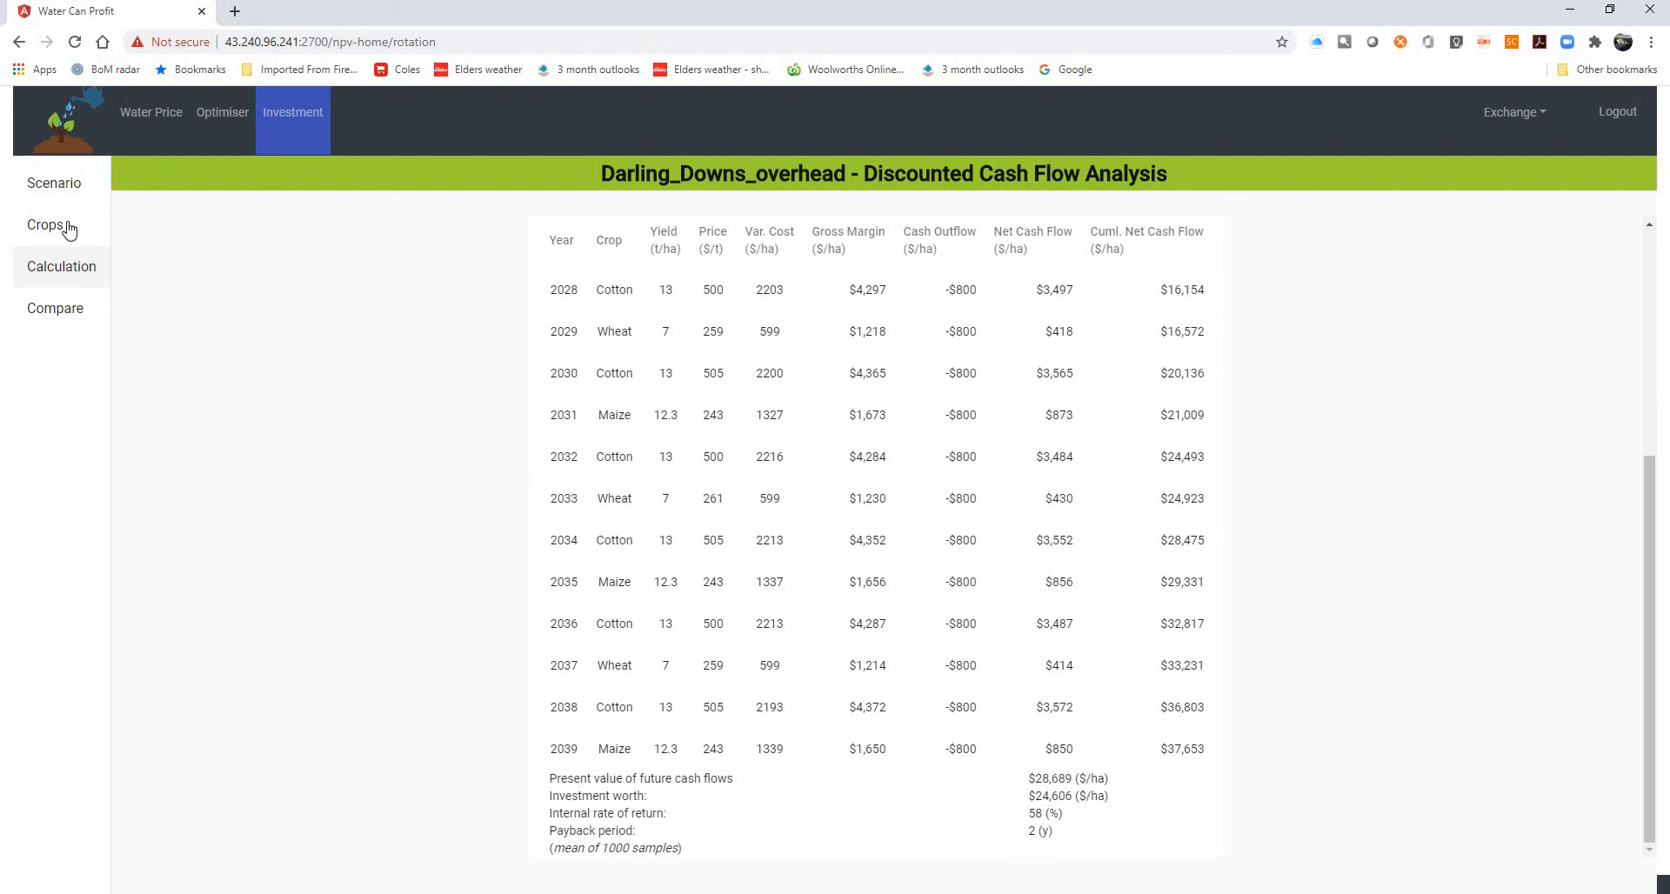
# View the crop rotations of the Darling_Downs_drip and Darling_Downs_furrow scenarios
pyautogui.click(61, 184)
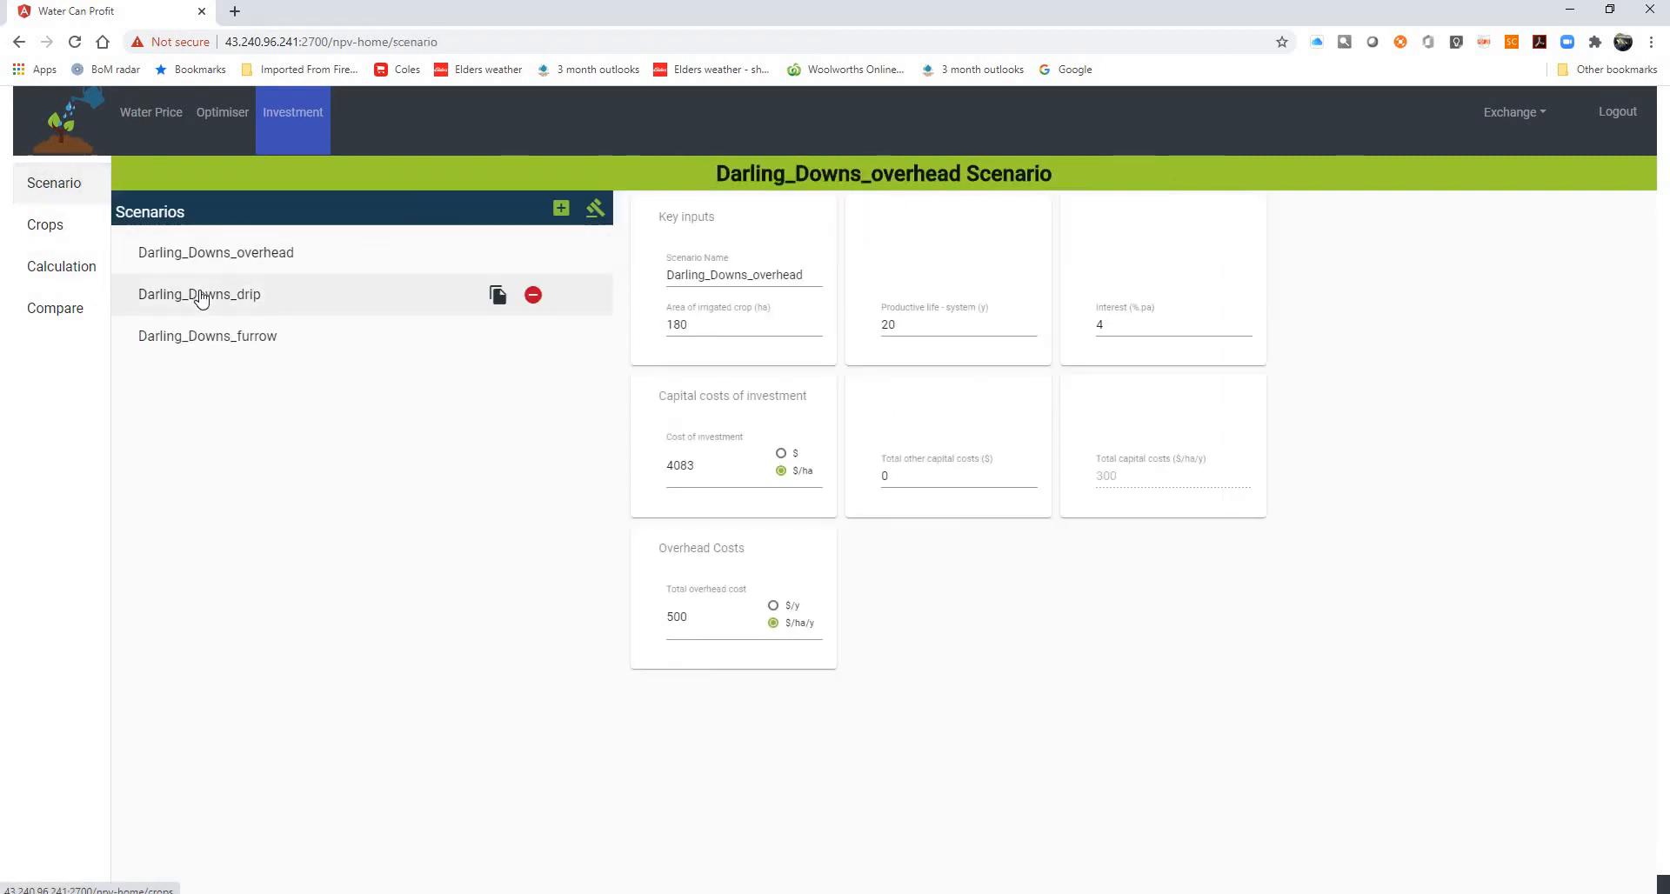
pyautogui.click(200, 297)
pyautogui.click(57, 233)
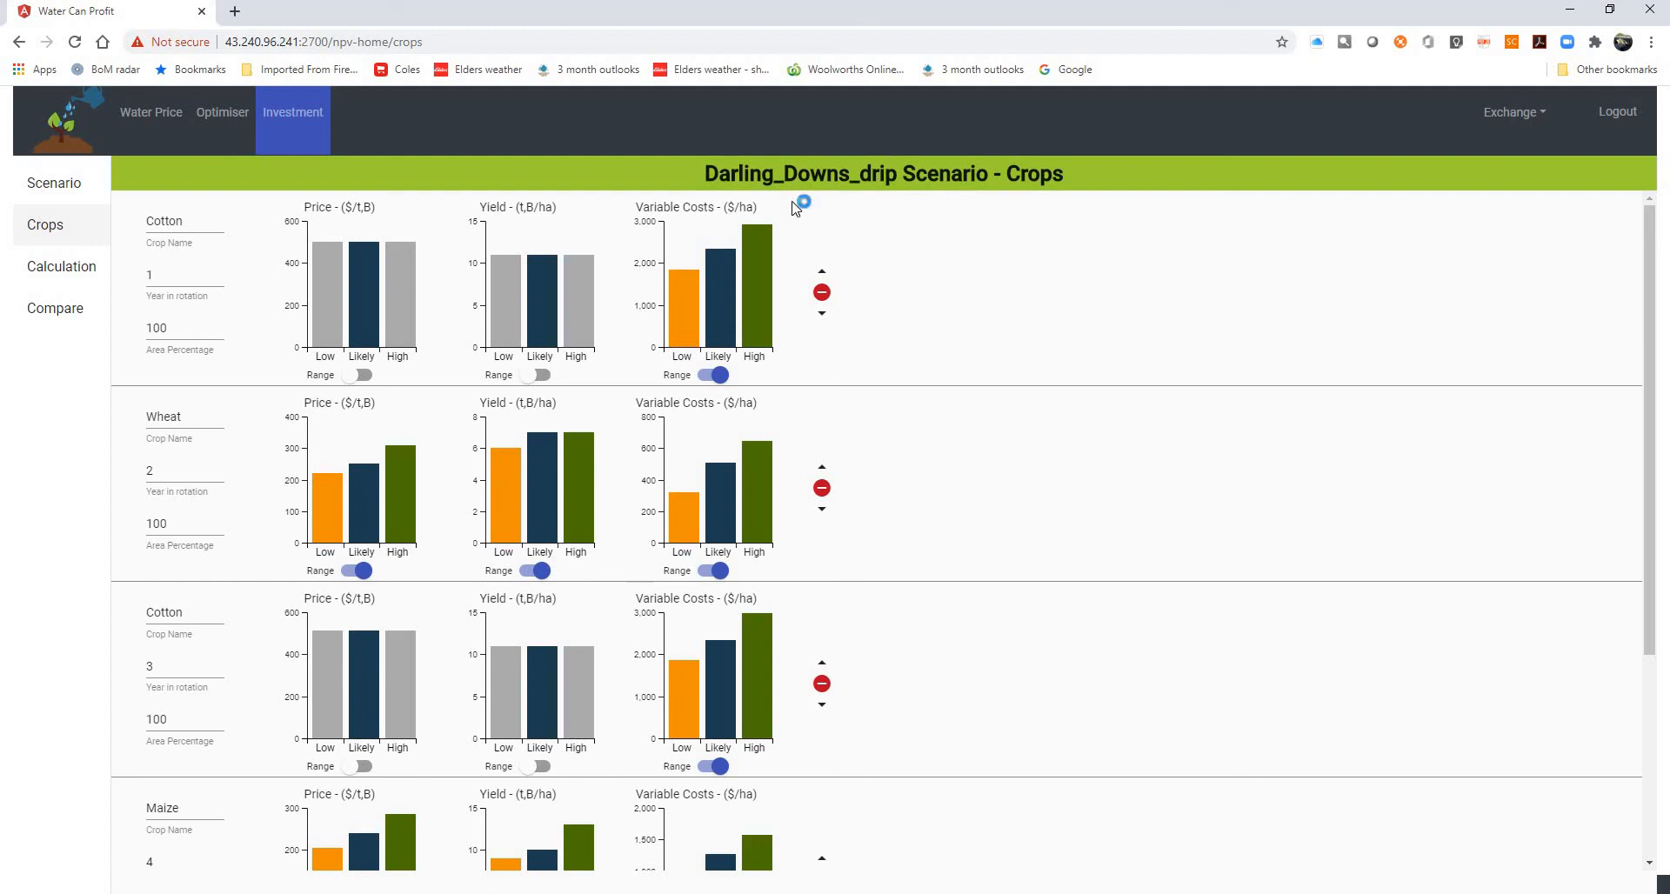
pyautogui.click(55, 185)
pyautogui.click(187, 335)
pyautogui.click(54, 228)
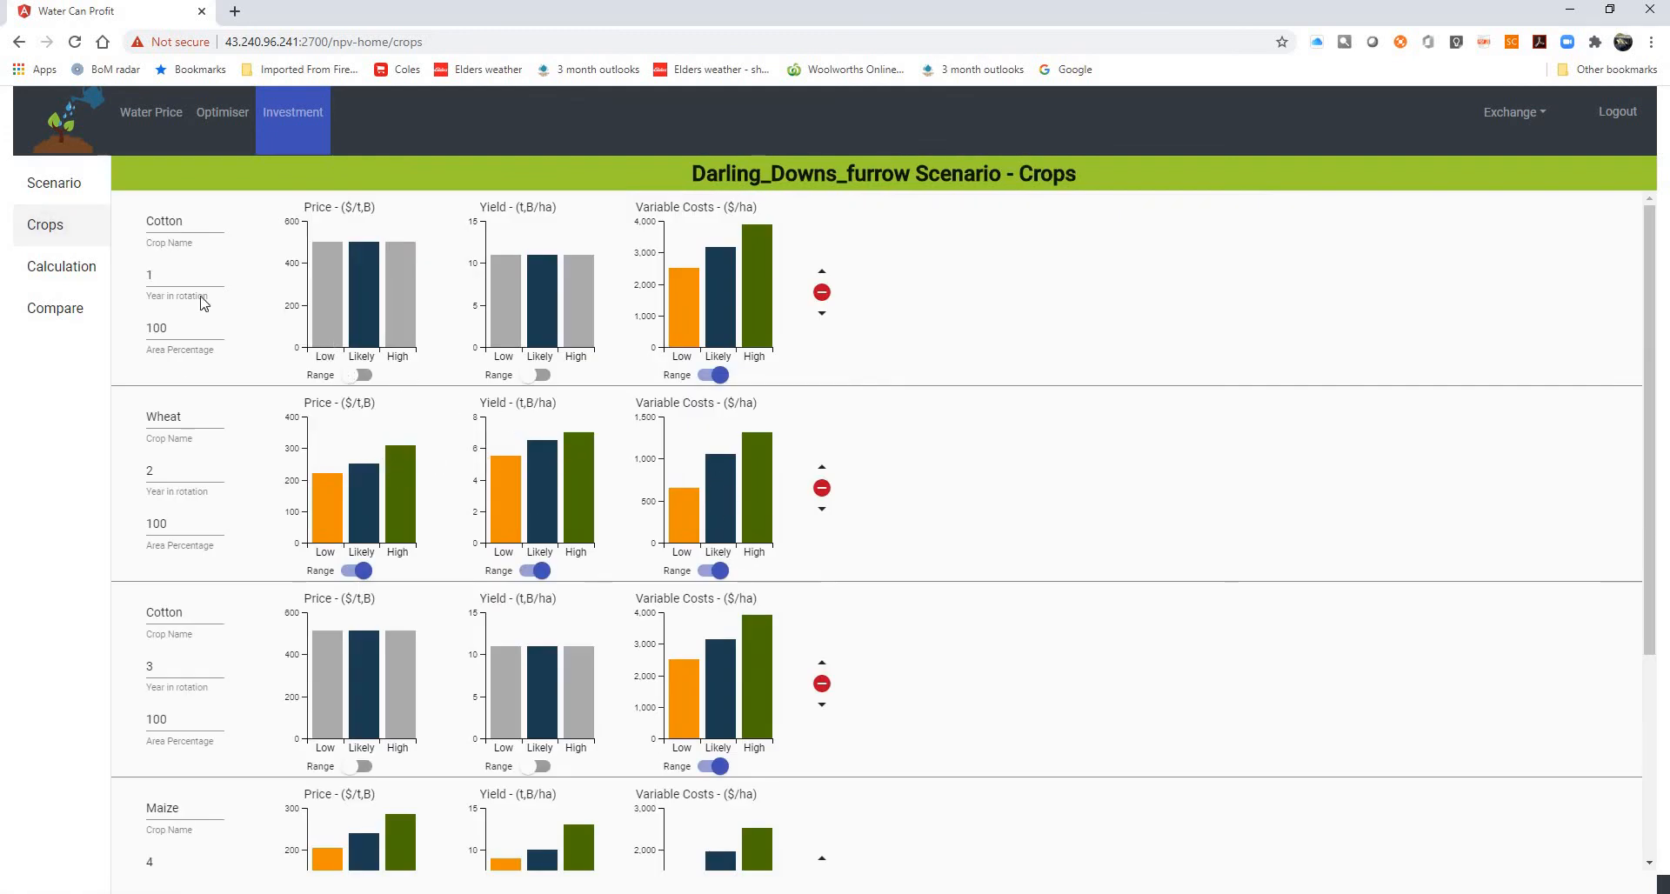
# View the furrow scenario's Discounted Cash Flow Analysis, and compare the three scenarios by present value of future cash flows and Internal Rate of Return
pyautogui.click(87, 265)
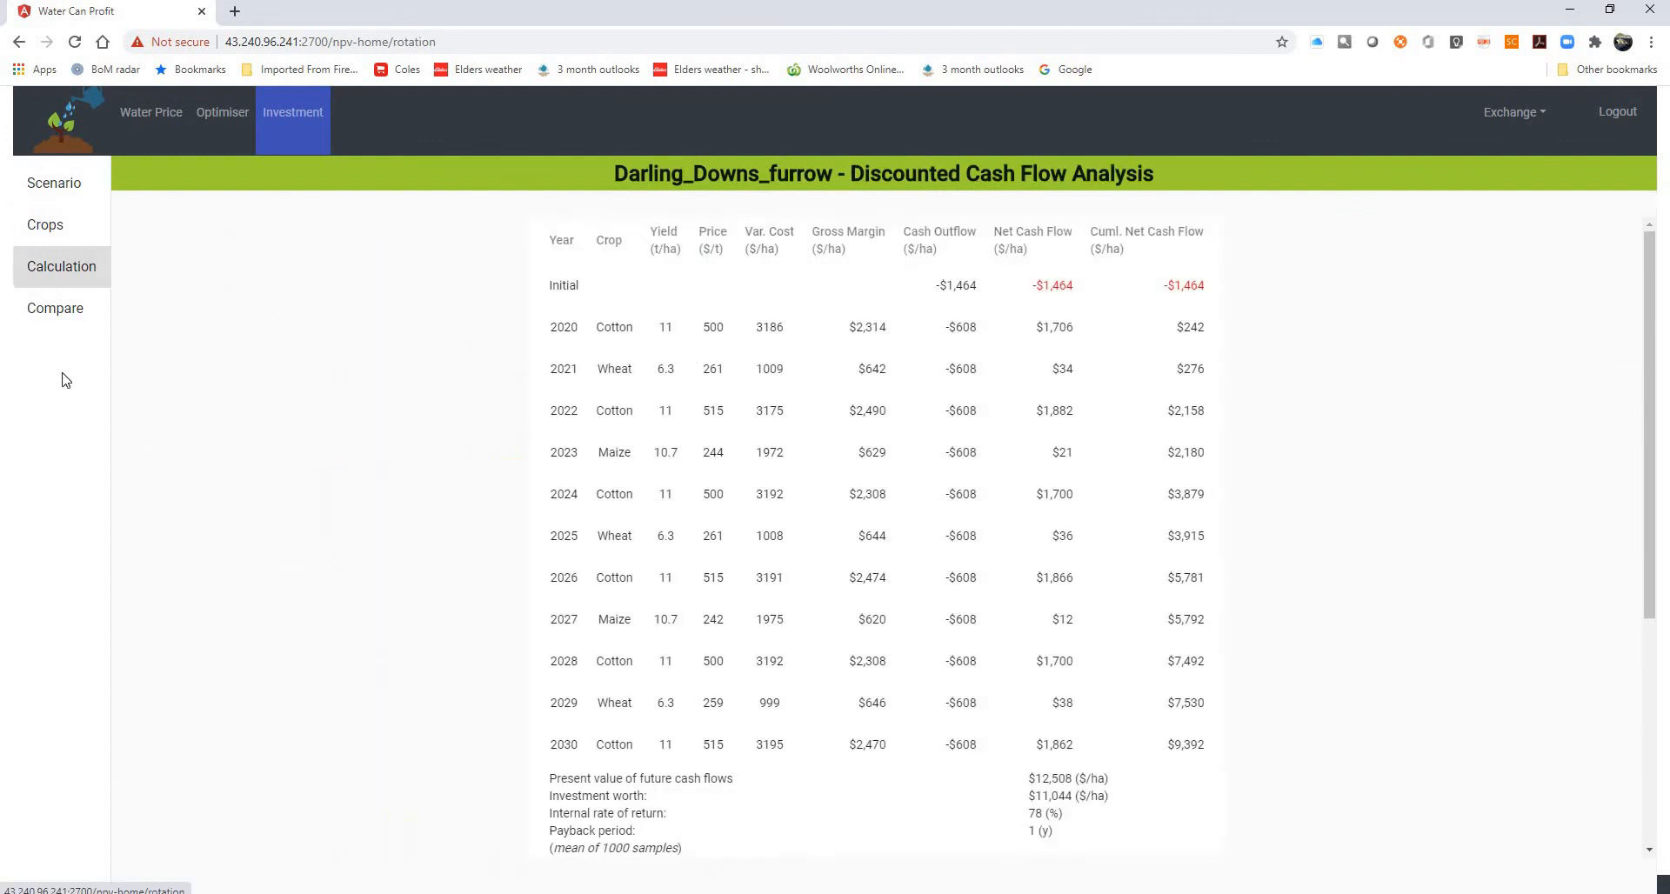
pyautogui.click(47, 320)
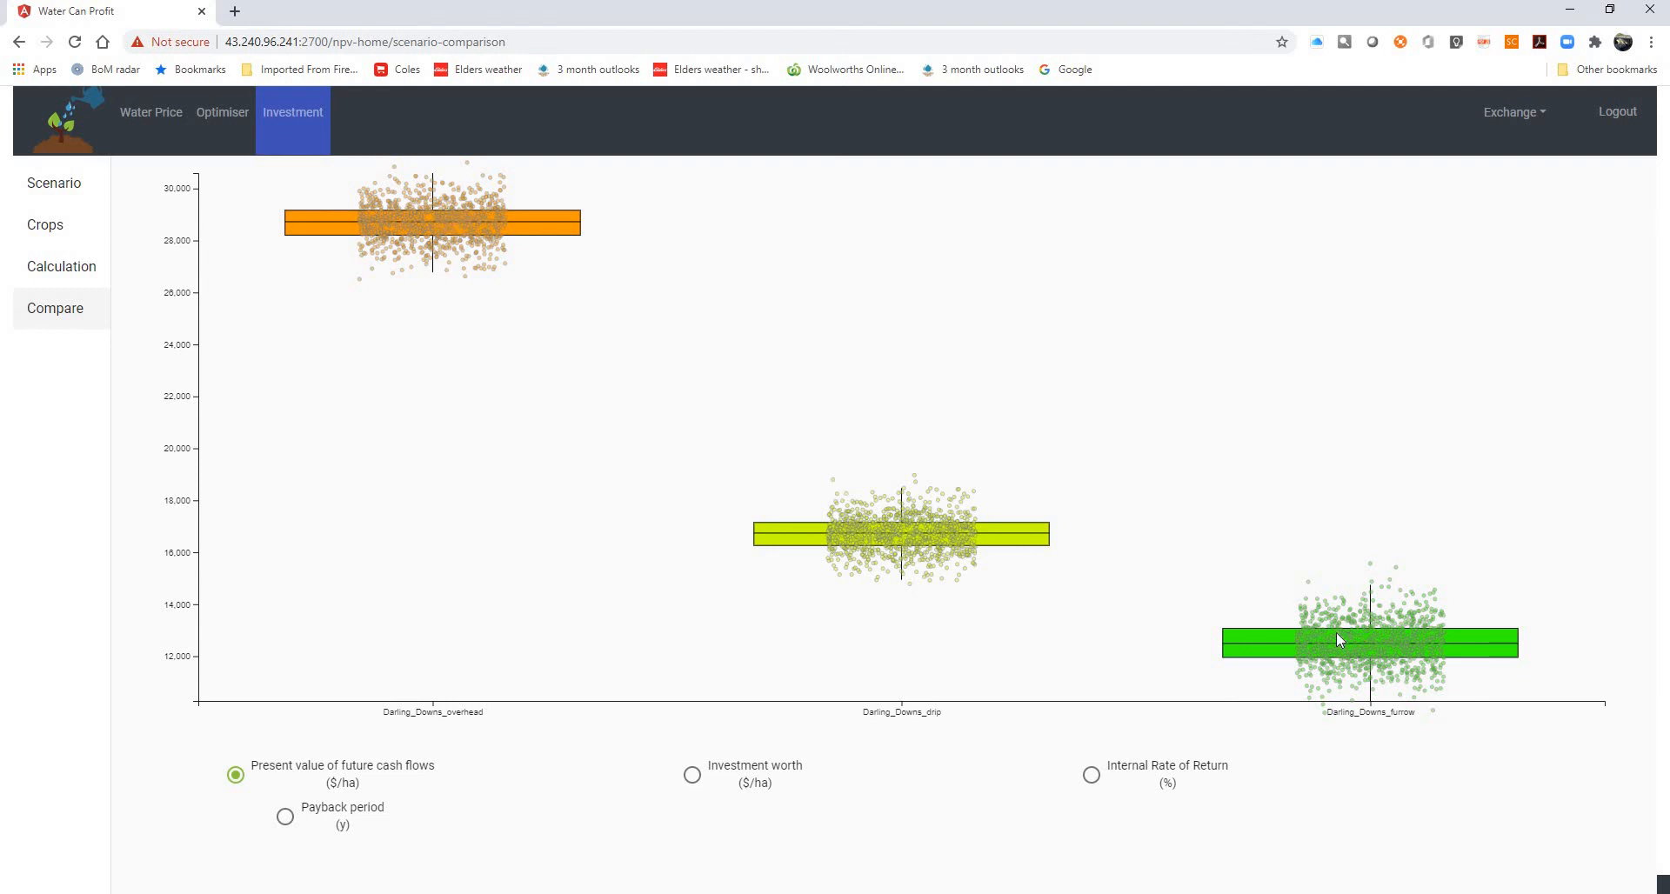
pyautogui.click(1090, 776)
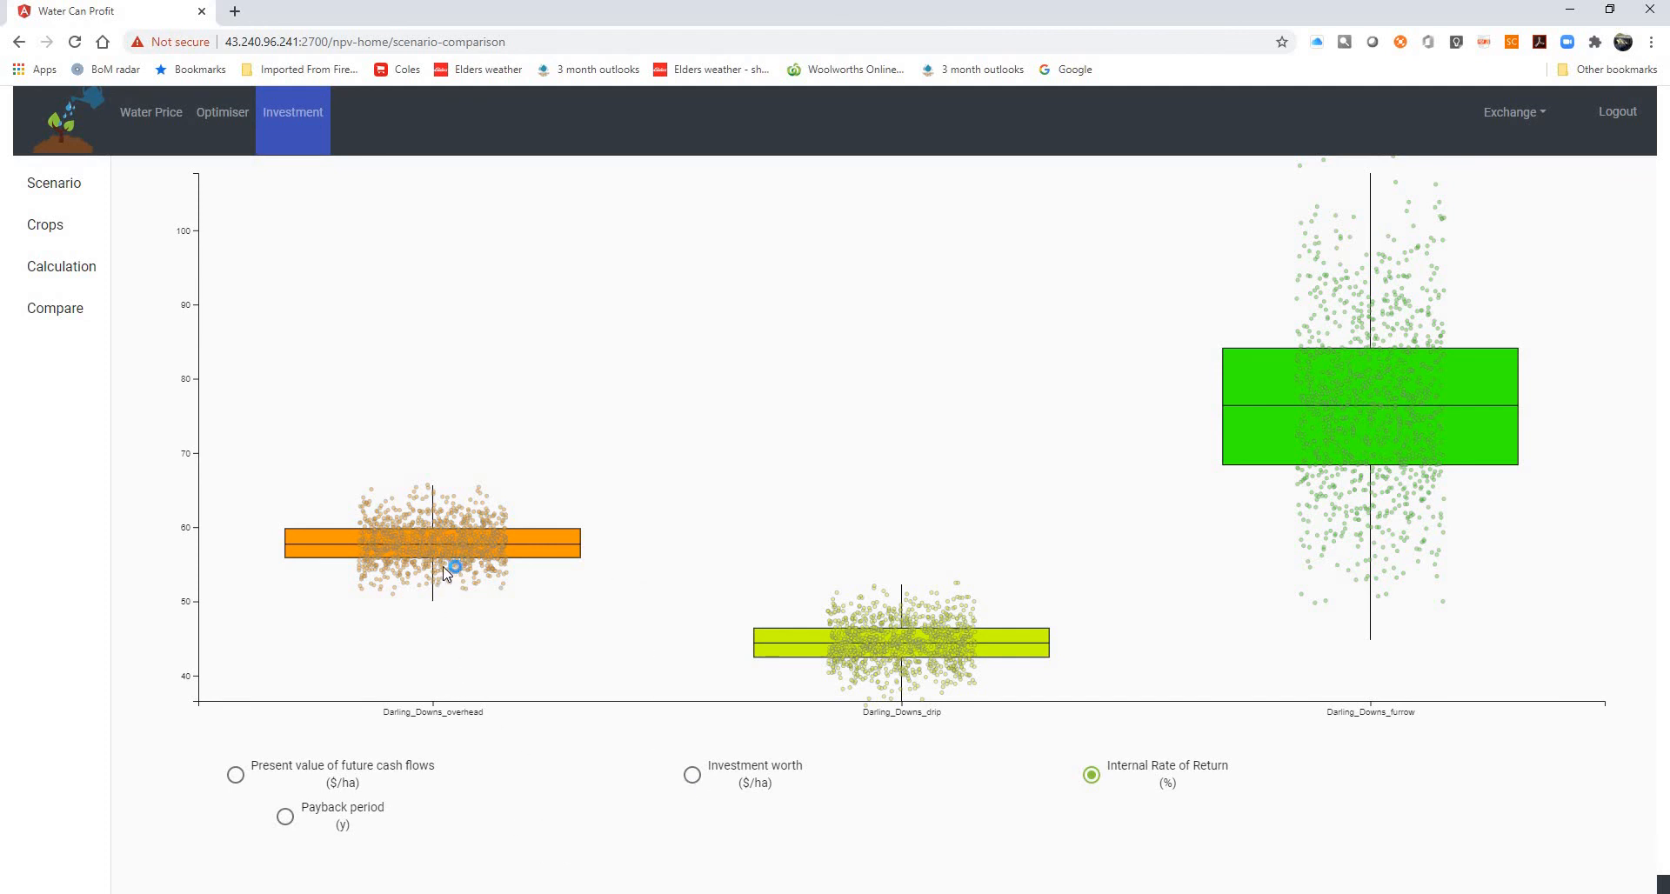
# Open the page for sending scenarios by email and select the Default Water Price scenario
pyautogui.click(1535, 123)
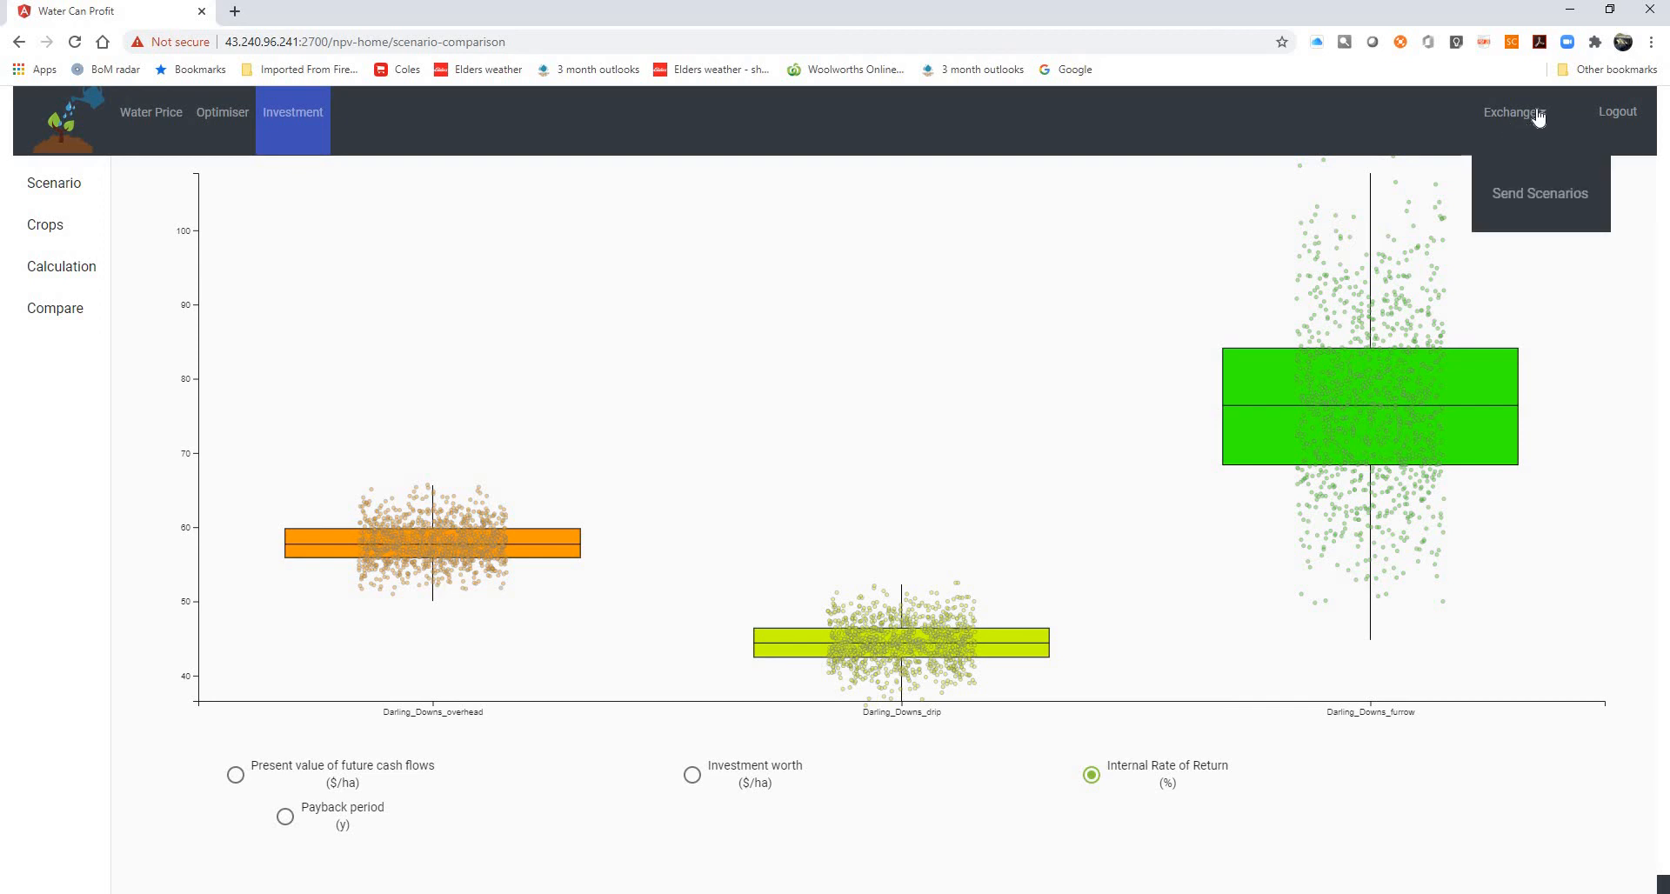
pyautogui.click(1537, 195)
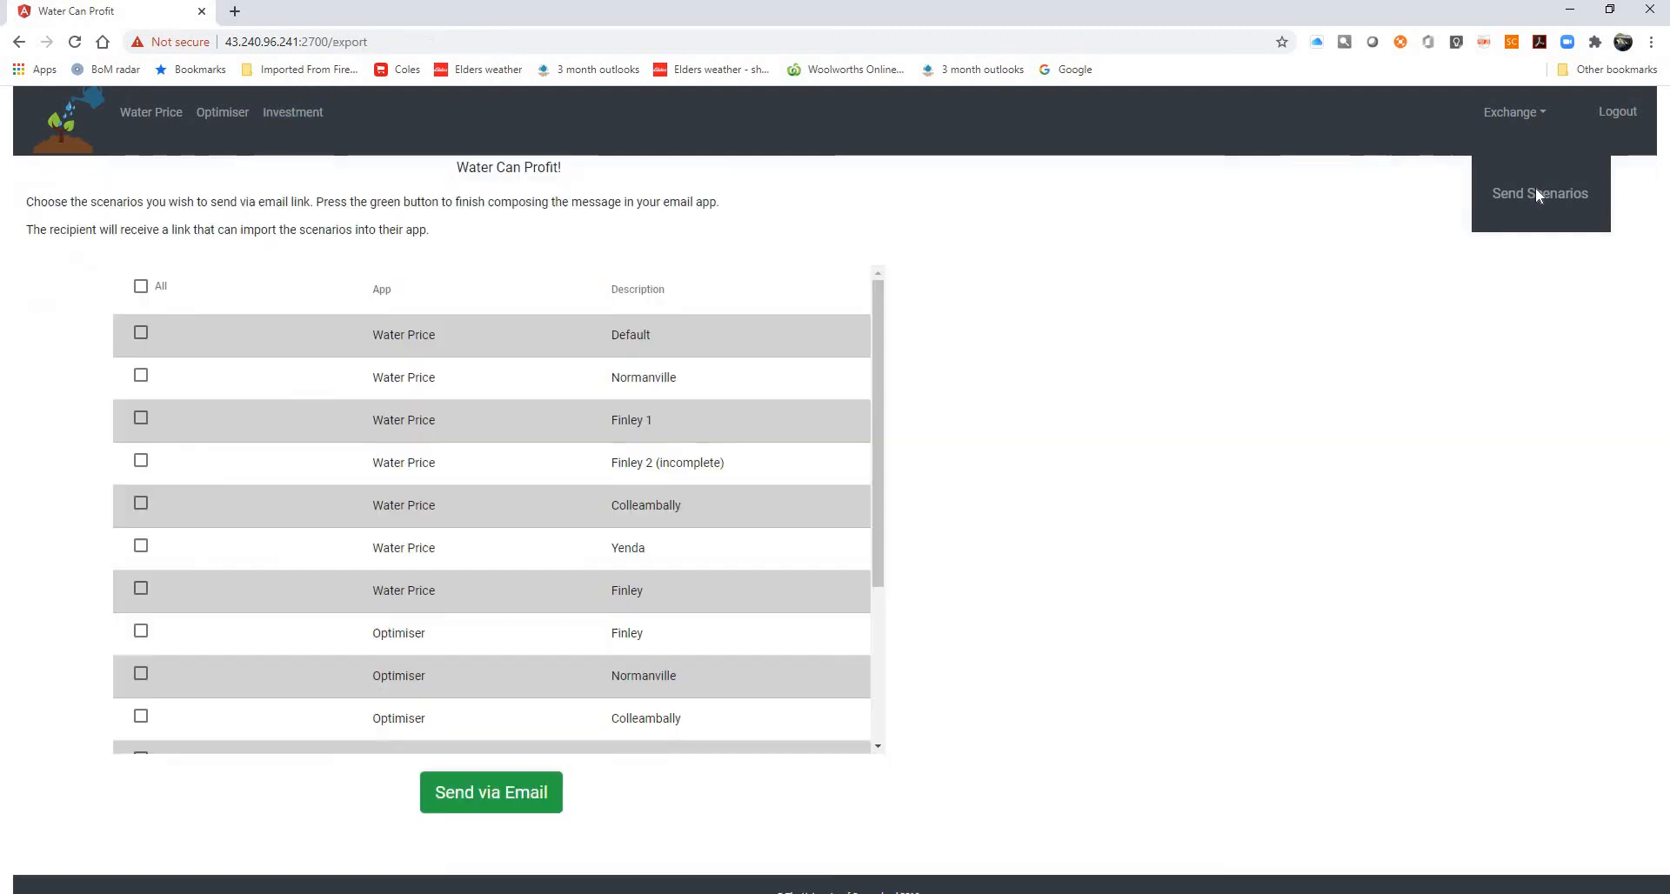
pyautogui.click(141, 333)
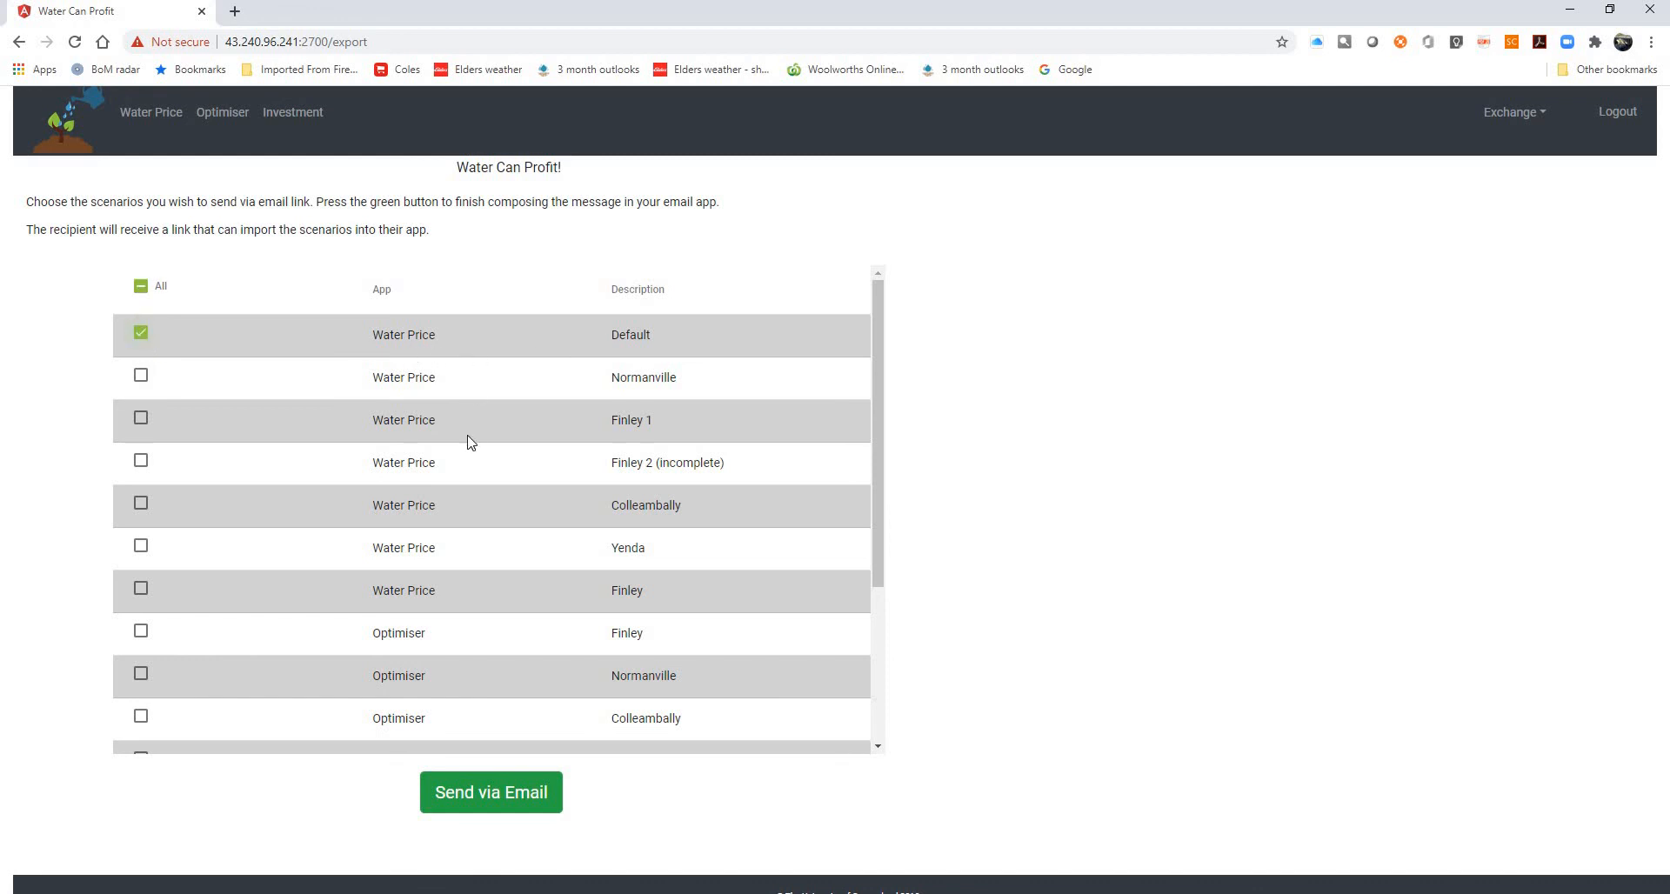